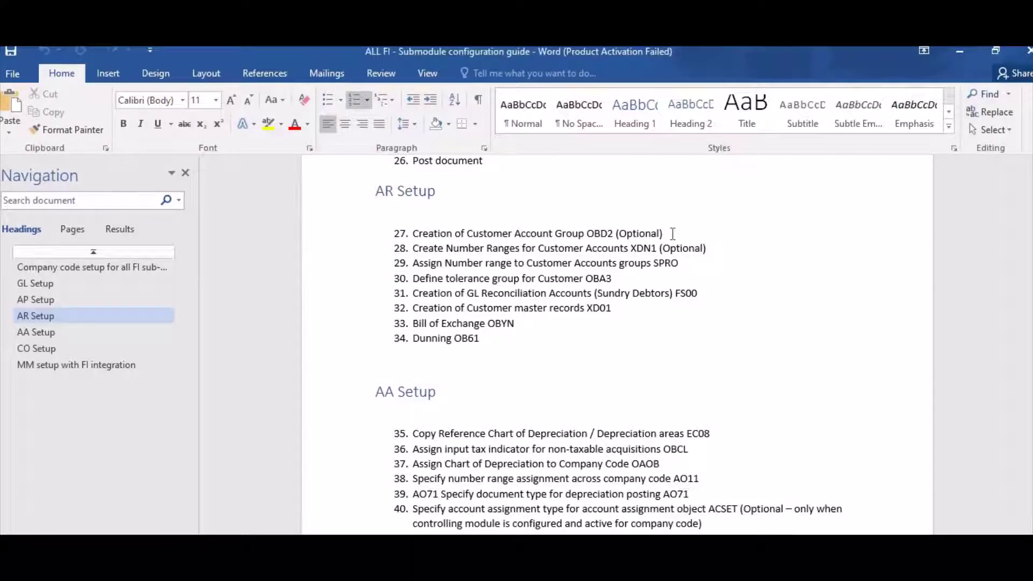
# Step: Find step 27, customer account group creation, in the Word AR Setup guide
pyautogui.click(672, 233)
pyautogui.tripleClick(399, 192)
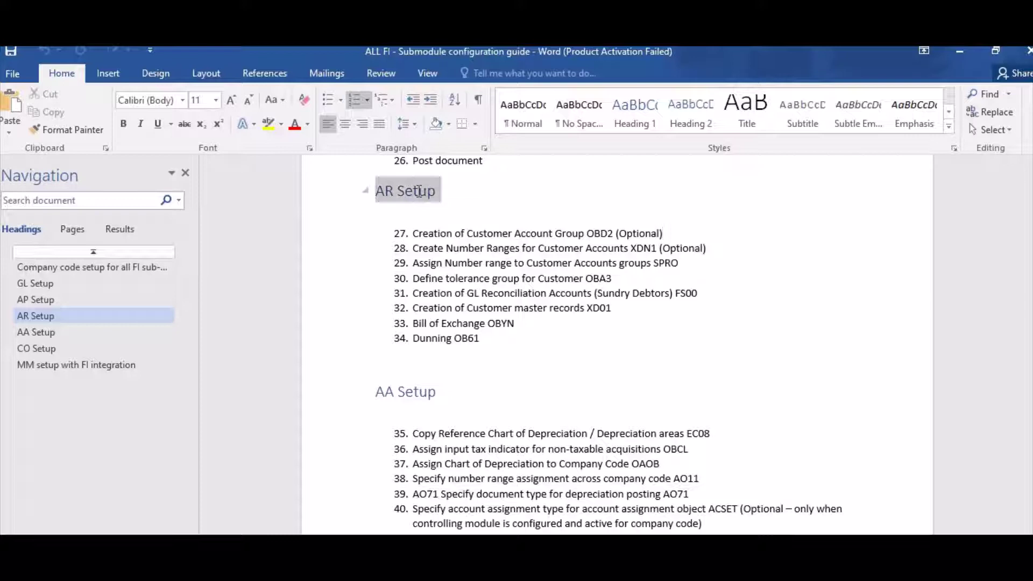
pyautogui.click(448, 240)
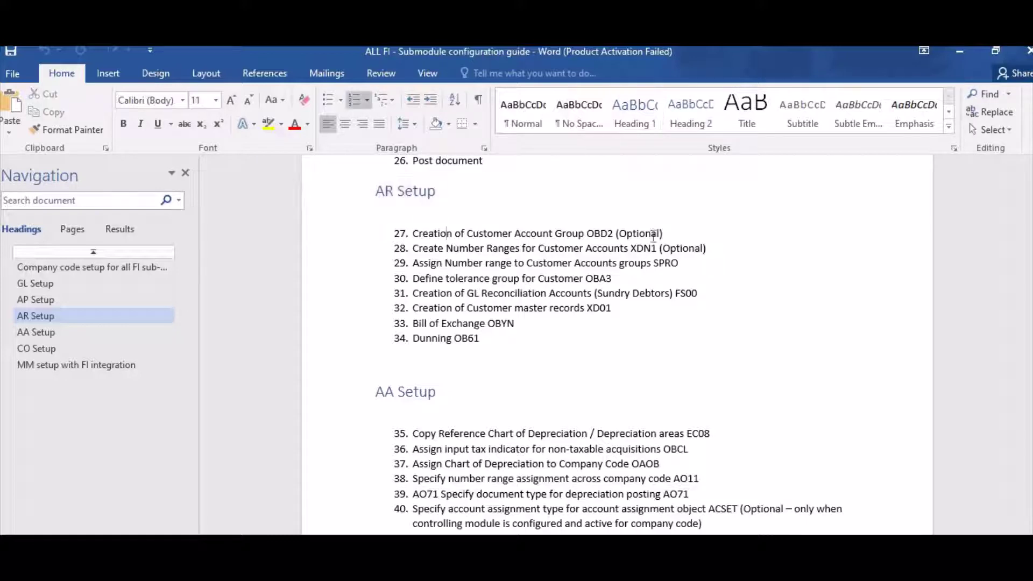
pyautogui.click(674, 234)
# Step: In OBD2, open the details and field status of Sold-to party account group 0001
pyautogui.hotkey('alt', 'Tab')
pyautogui.write('ob')
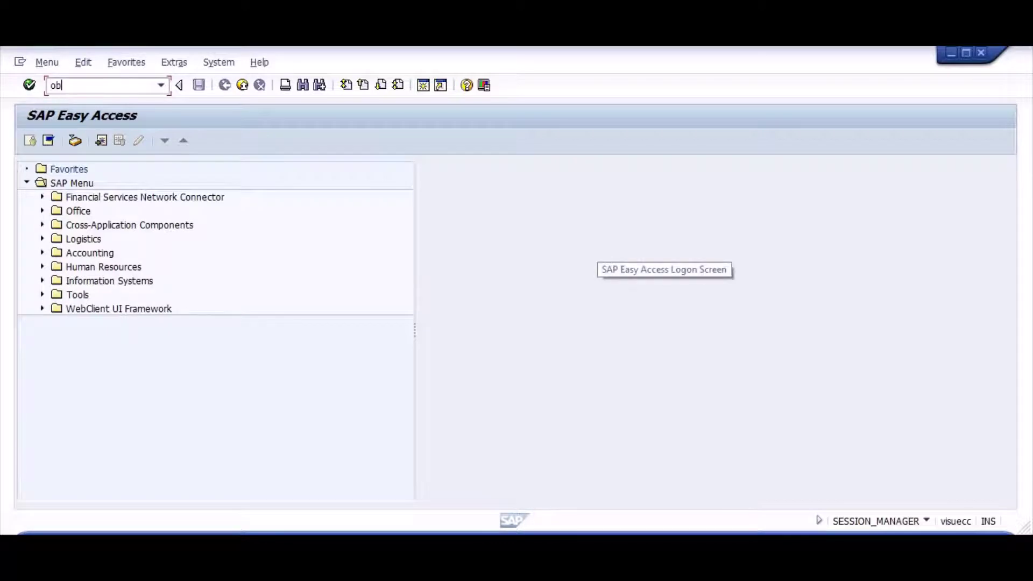
pyautogui.write('d2')
pyautogui.press('Return')
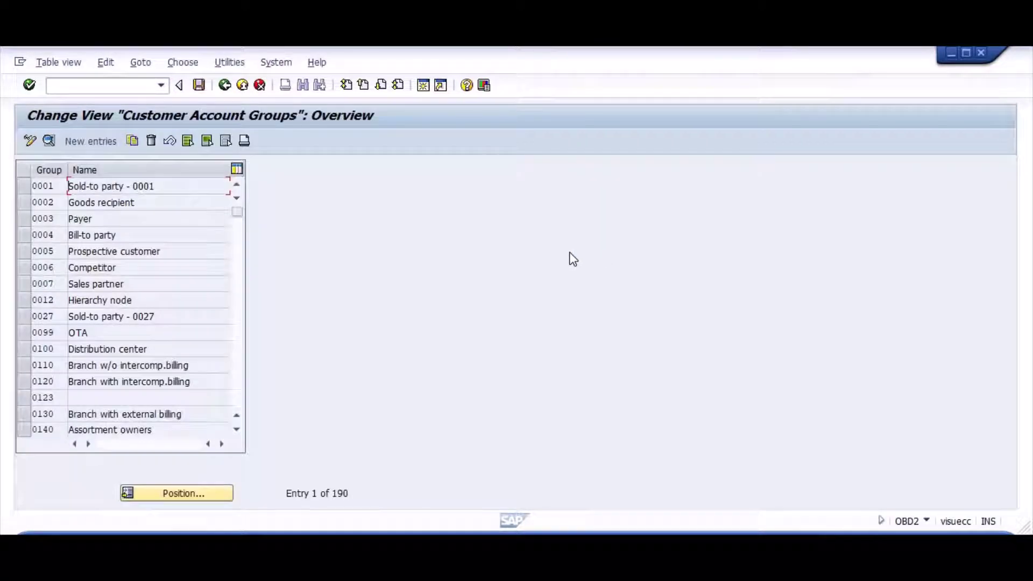
pyautogui.click(24, 187)
pyautogui.click(49, 141)
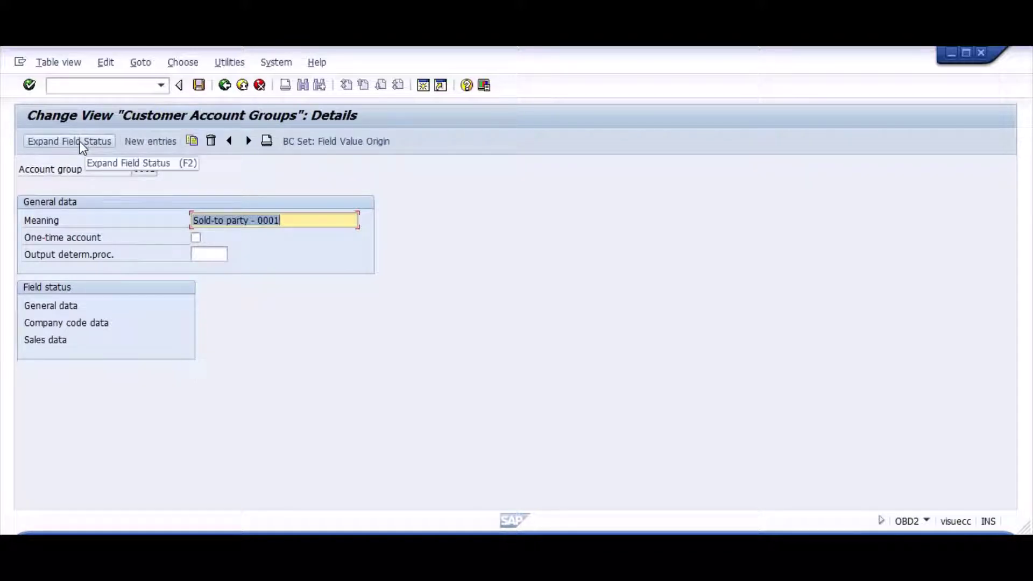
pyautogui.click(82, 143)
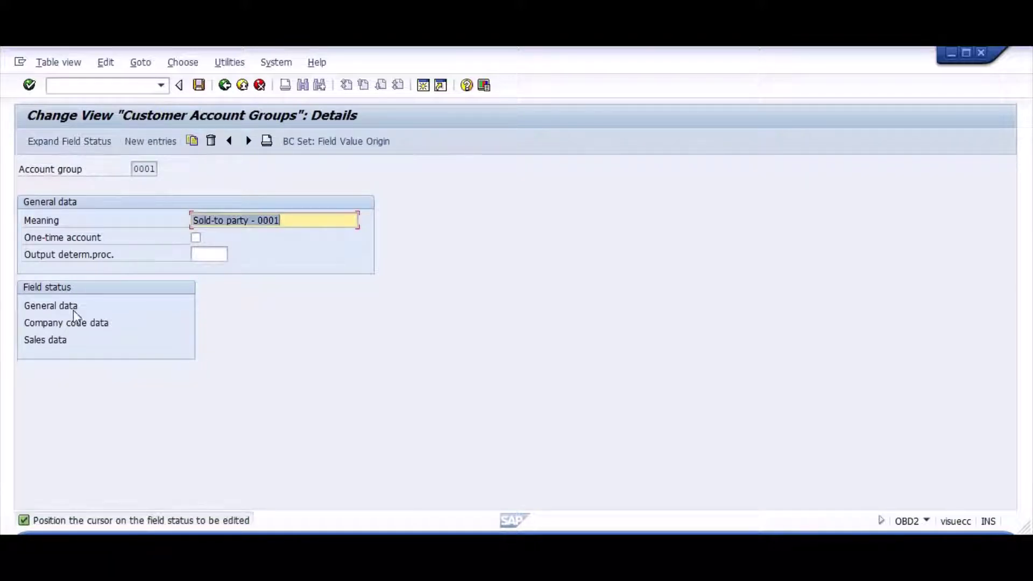
# Step: Review group 0001's General data, Address and Communication field statuses, then leave OBD2
pyautogui.doubleClick(56, 306)
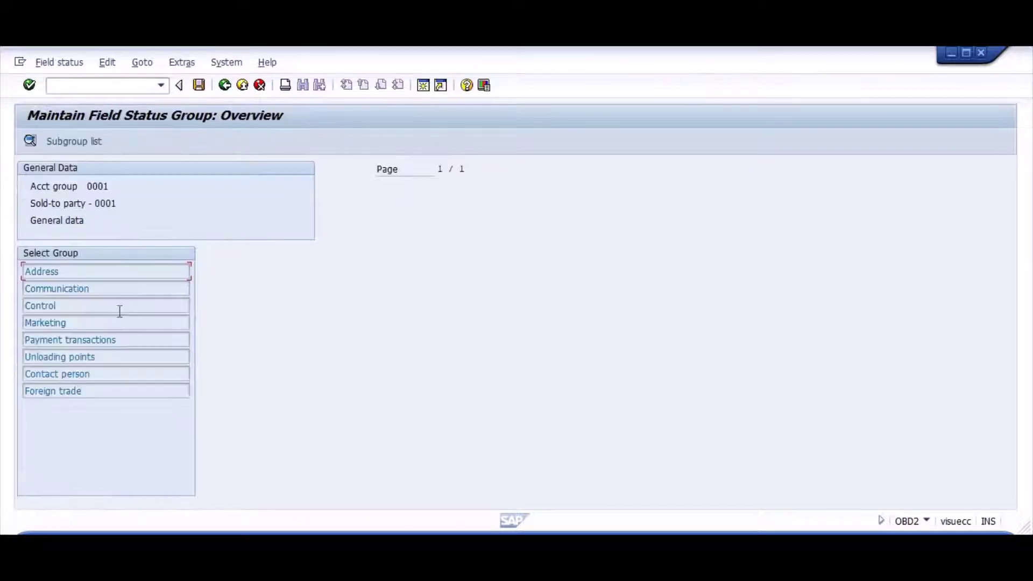
pyautogui.click(69, 141)
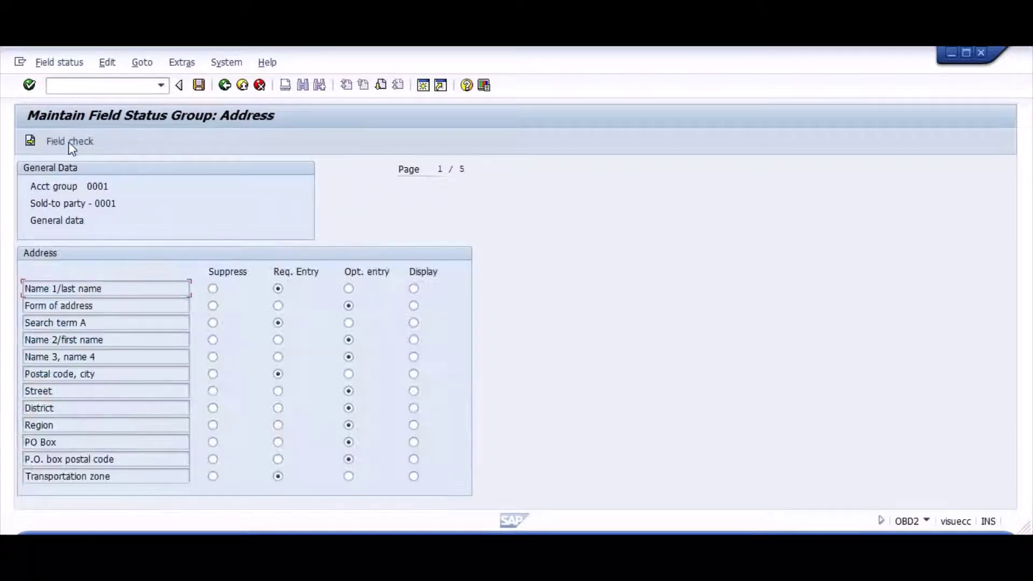
pyautogui.click(30, 141)
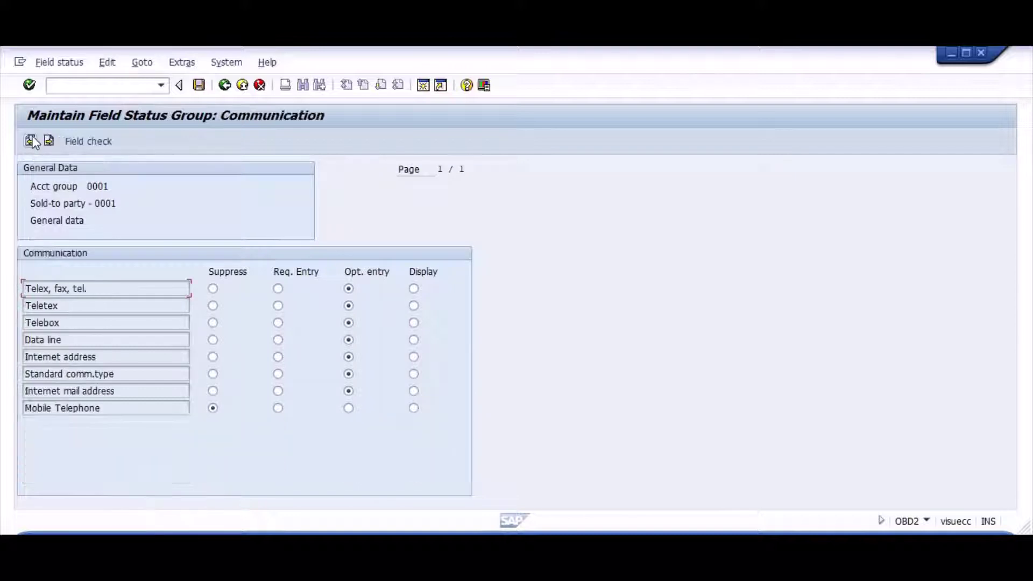
pyautogui.click(215, 86)
pyautogui.click(225, 87)
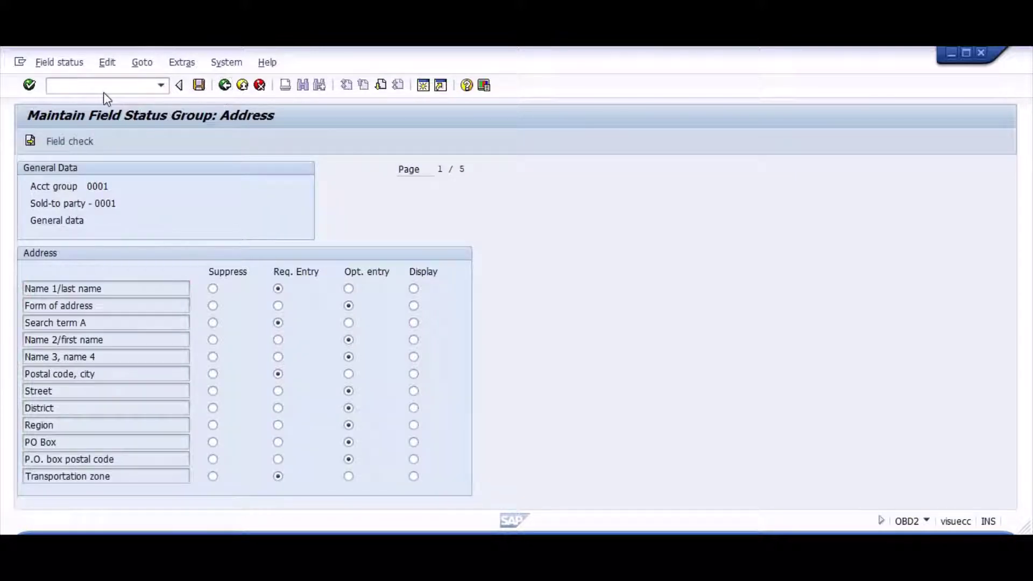
pyautogui.write('n')
pyautogui.press('Return')
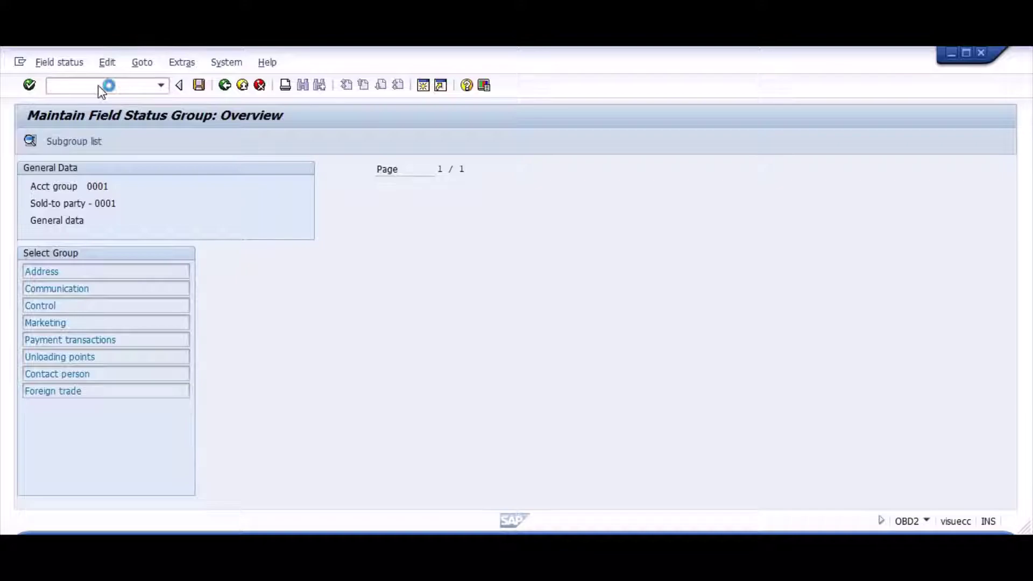
pyautogui.hotkey('alt', 'Tab')
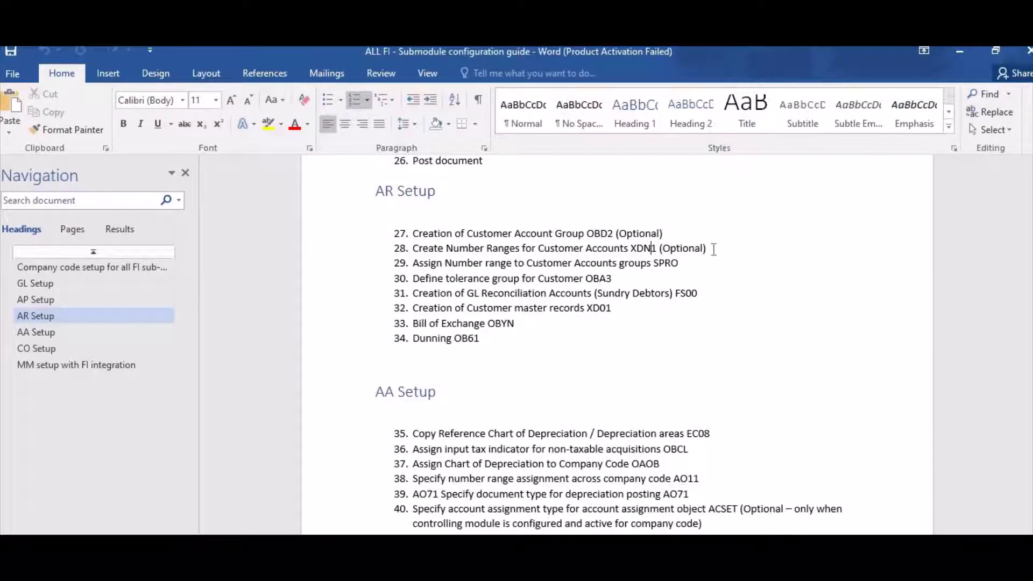
# Step: Display the XDN1 customer number range intervals after XDKN fails, checking interval 01
pyautogui.hotkey('alt', 'Tab')
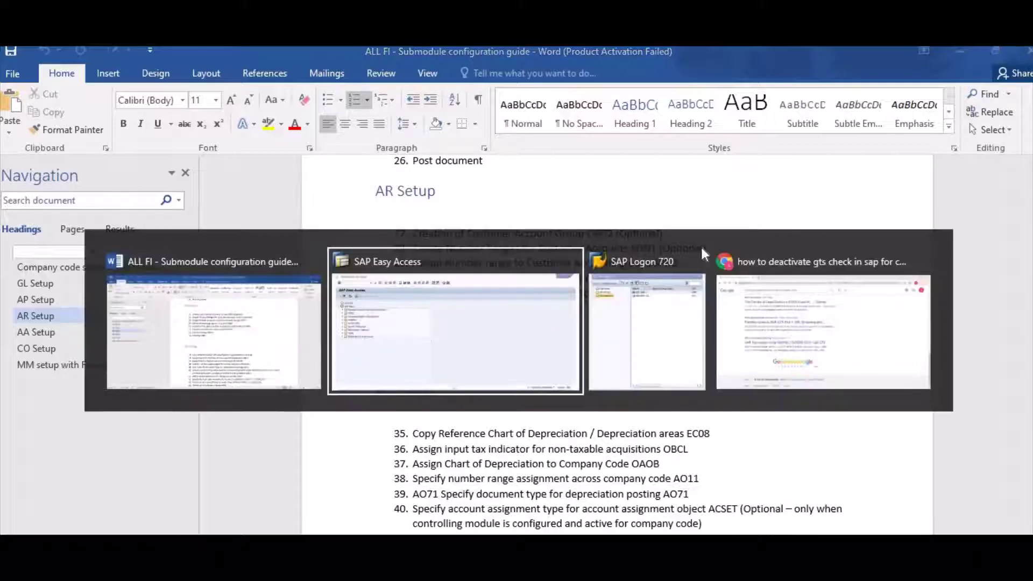
pyautogui.write('xdkn')
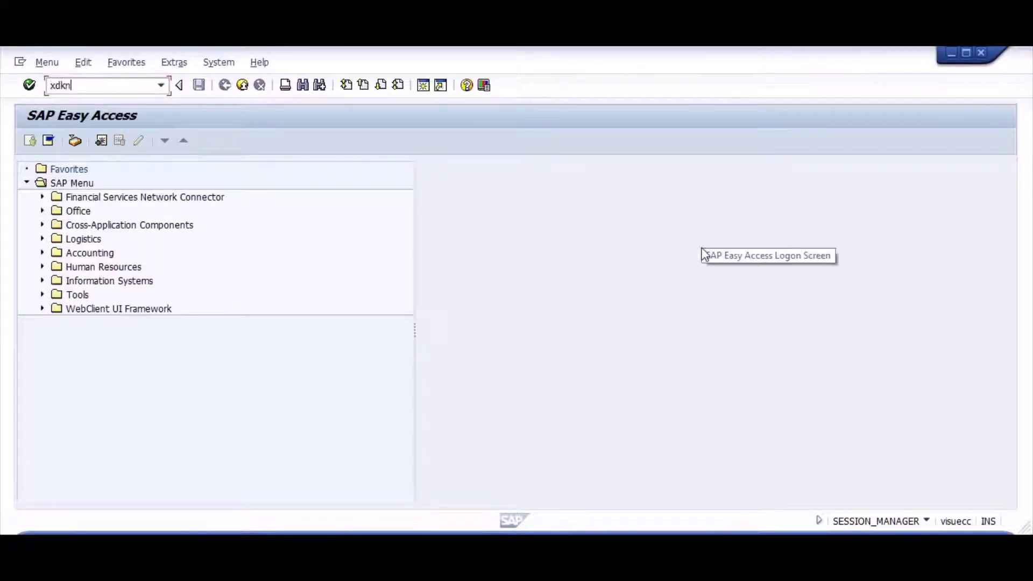
pyautogui.press('Return')
pyautogui.write('x')
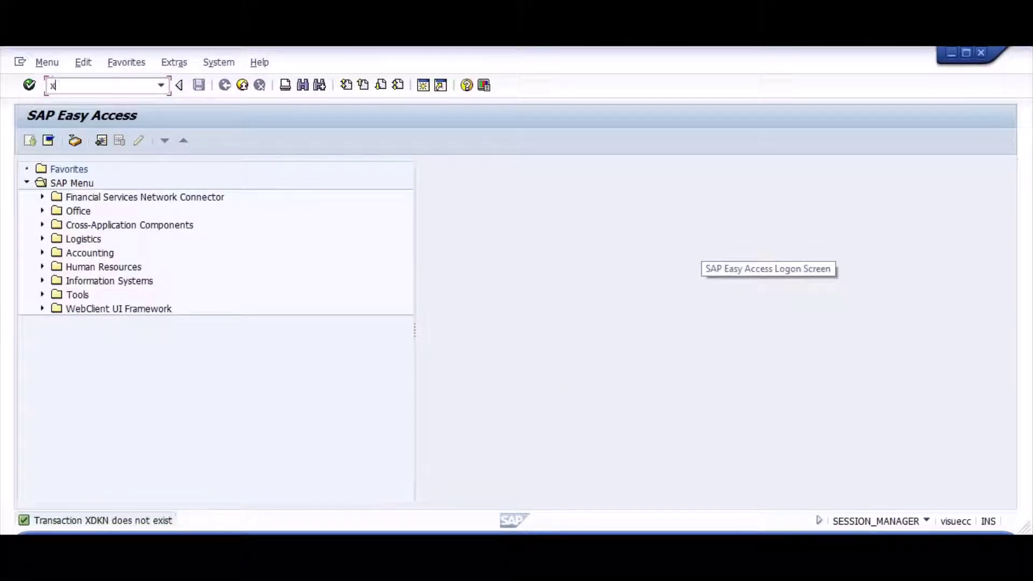
pyautogui.write('dkn')
pyautogui.press('Return')
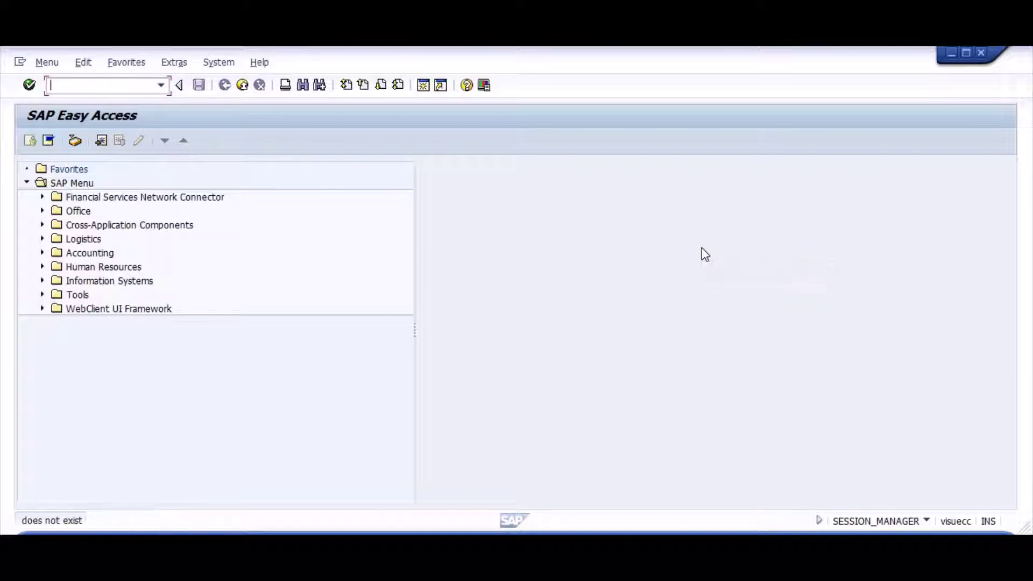
pyautogui.hotkey('alt', 'Tab')
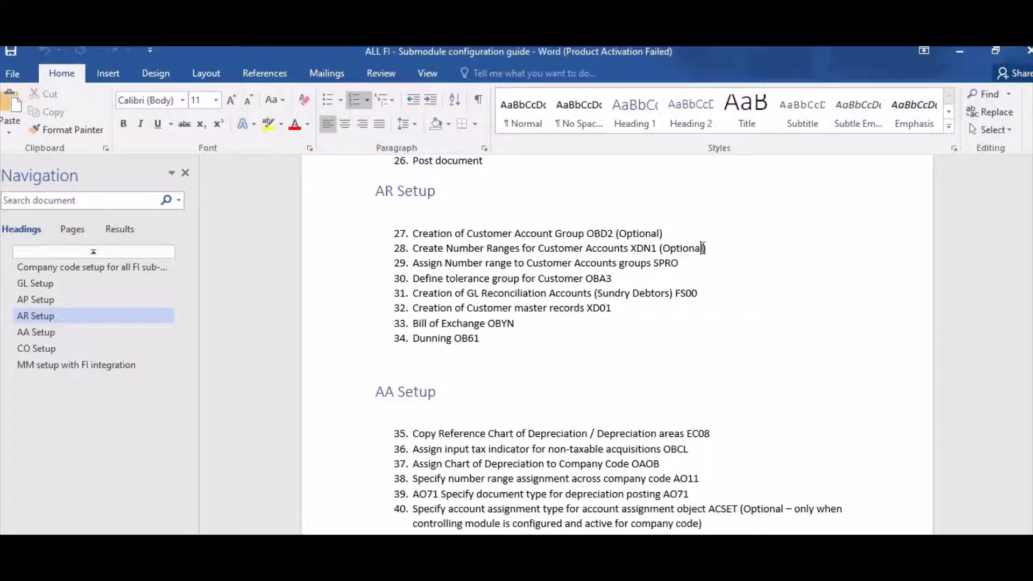
pyautogui.hotkey('alt', 'Tab')
pyautogui.write('xdn1')
pyautogui.press('Return')
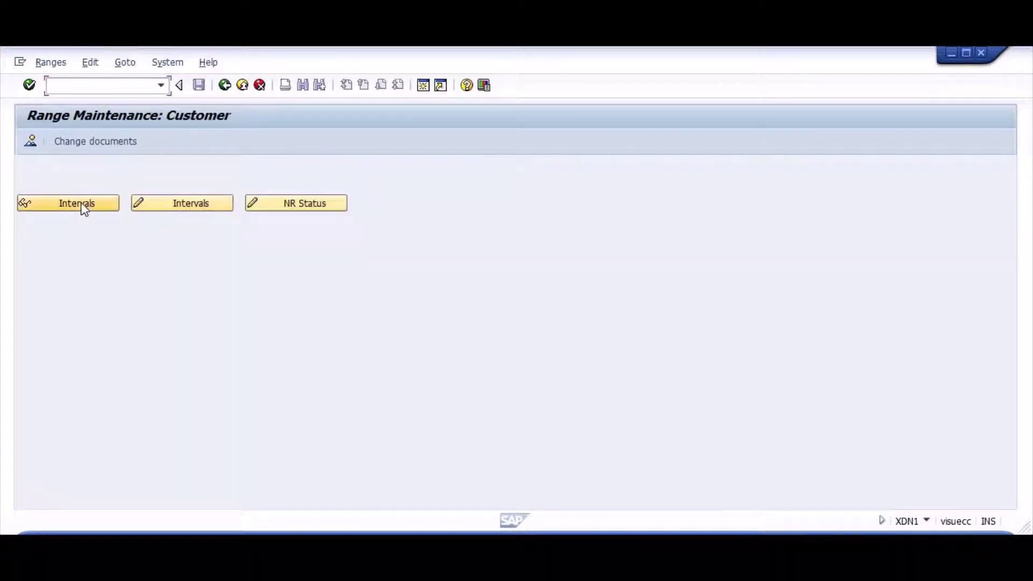
pyautogui.click(84, 209)
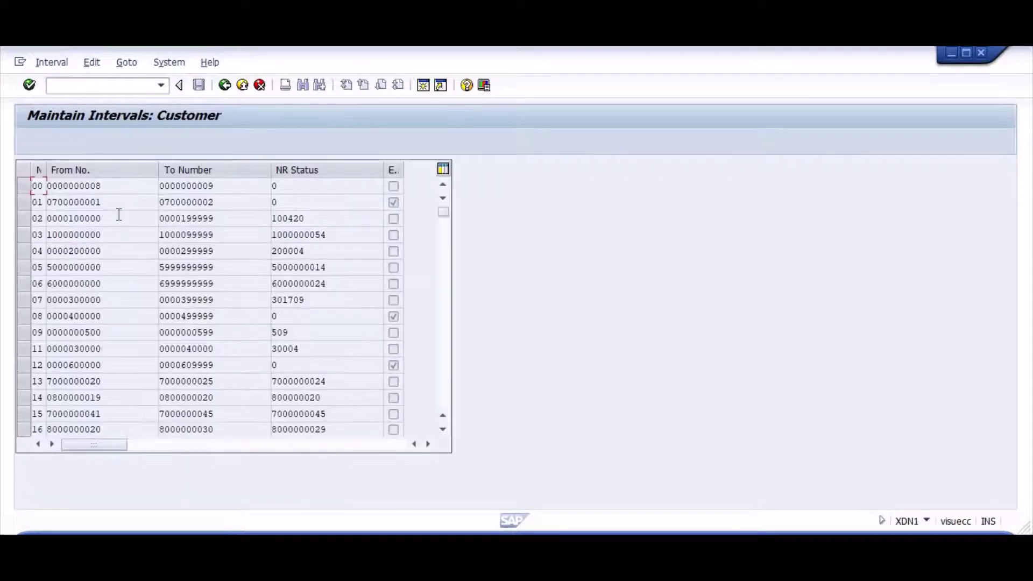
pyautogui.click(109, 203)
# Step: Check the Word guide, then open SPRO Customizing with /nspro
pyautogui.hotkey('alt', 'Tab')
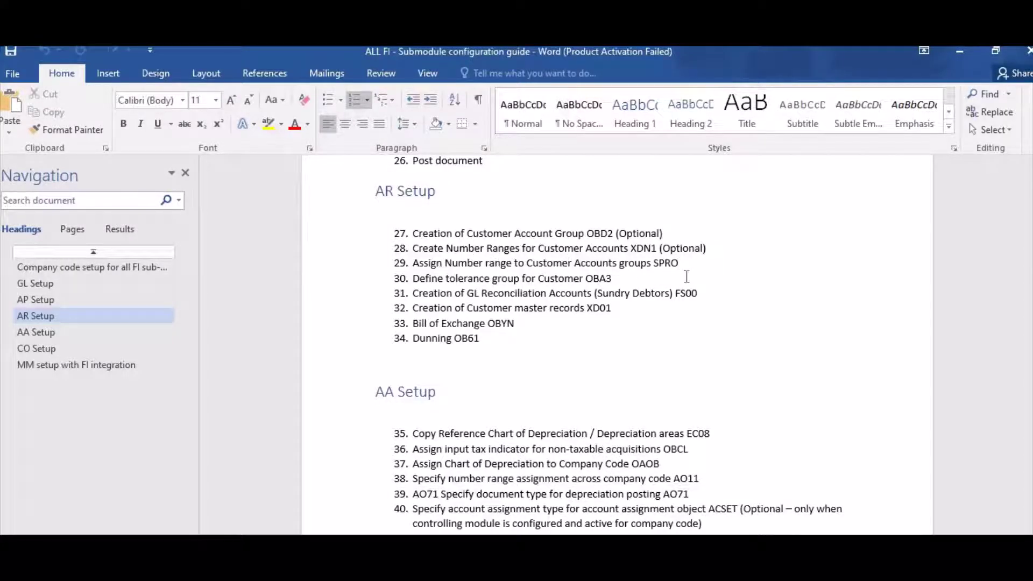
pyautogui.hotkey('alt', 'Tab')
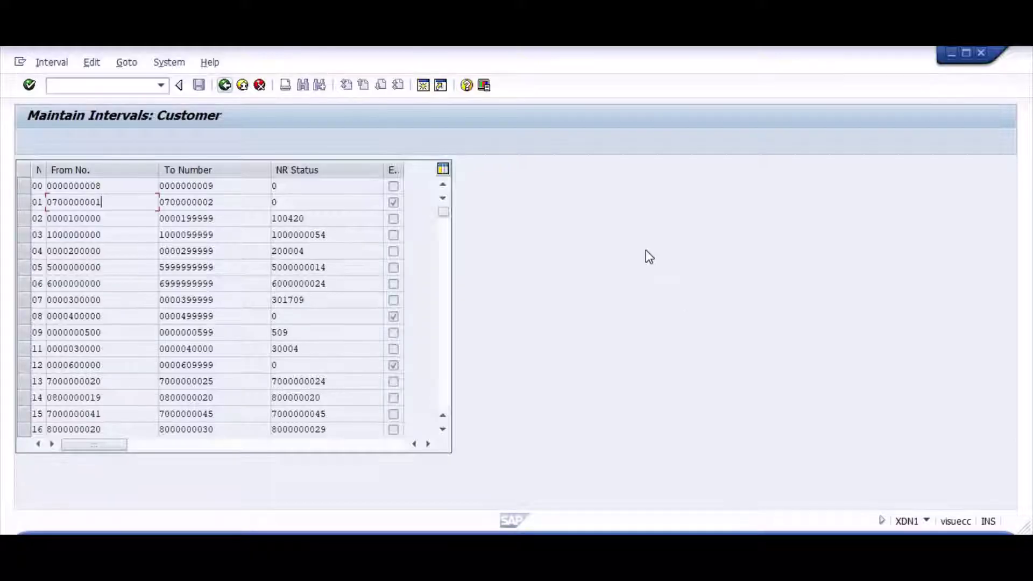
pyautogui.hotkey('ctrl', '/')
pyautogui.write('/nspro')
pyautogui.press('Return')
# Step: Expand the IMG path Financial Accounting (New) > Customer Accounts > Master Data > Preparations
pyautogui.click(87, 142)
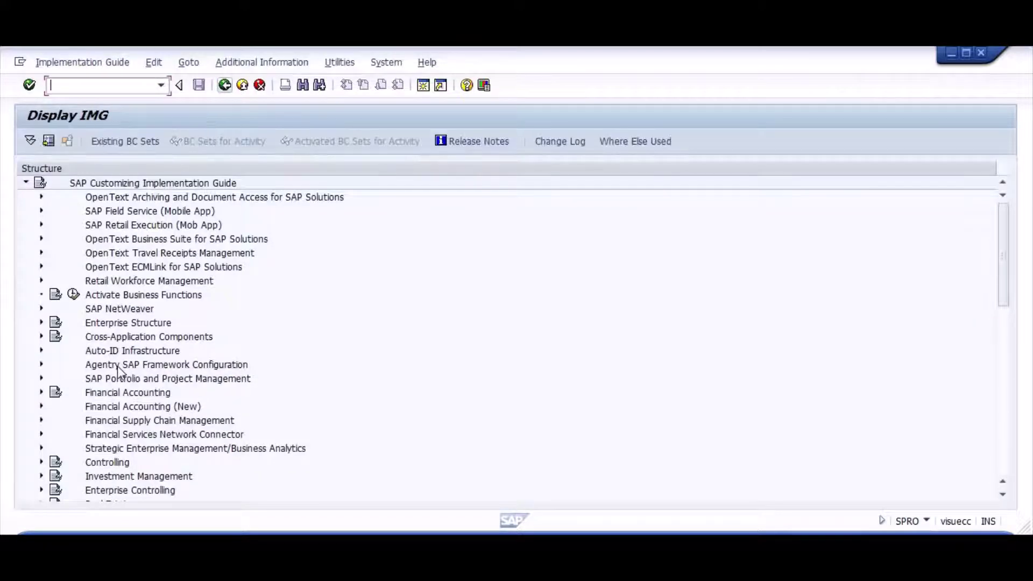
pyautogui.click(129, 410)
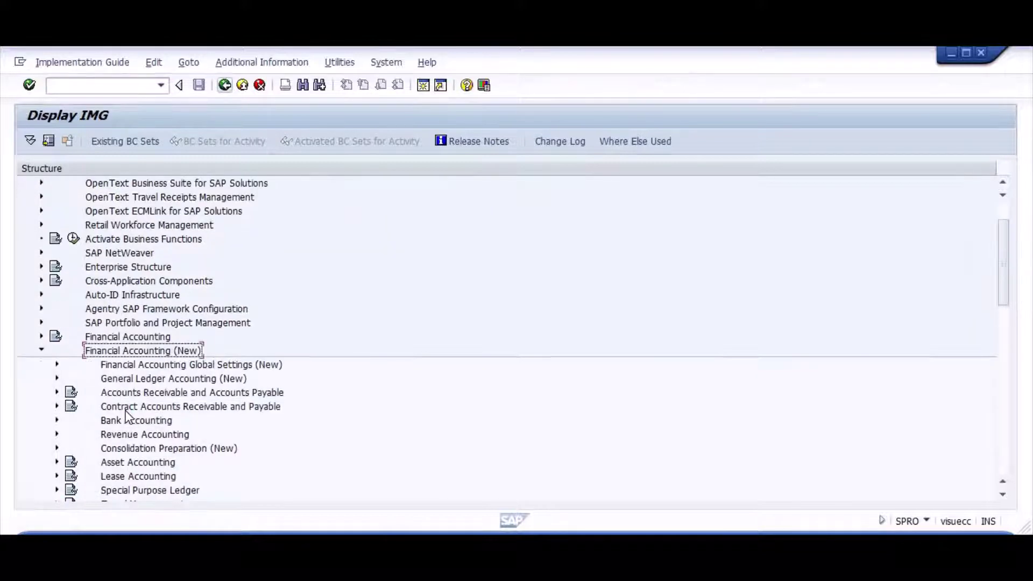
pyautogui.press('Down')
pyautogui.press('Down')
pyautogui.press('Down')
pyautogui.press('Right')
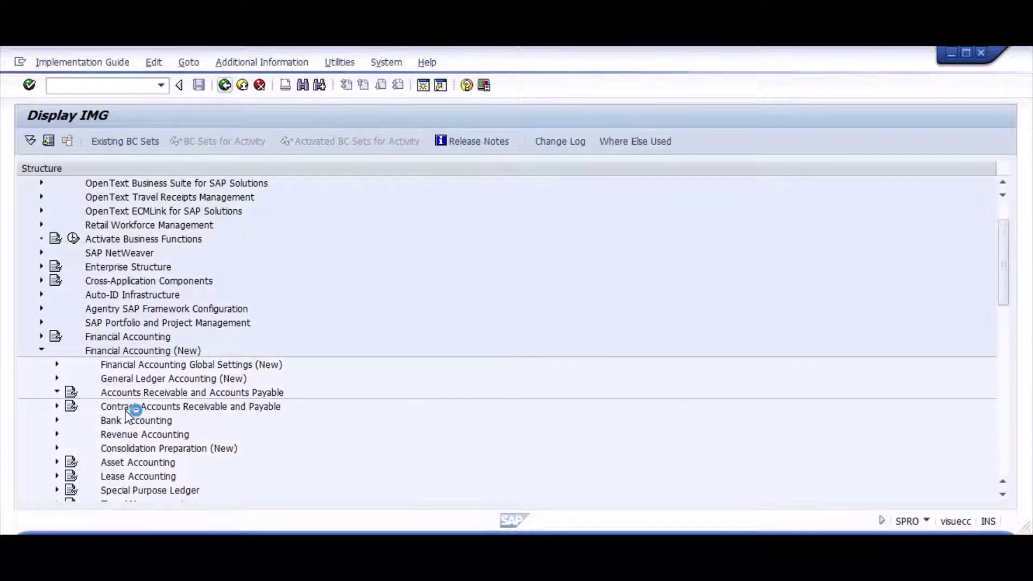
pyautogui.press('Down')
pyautogui.press('Right')
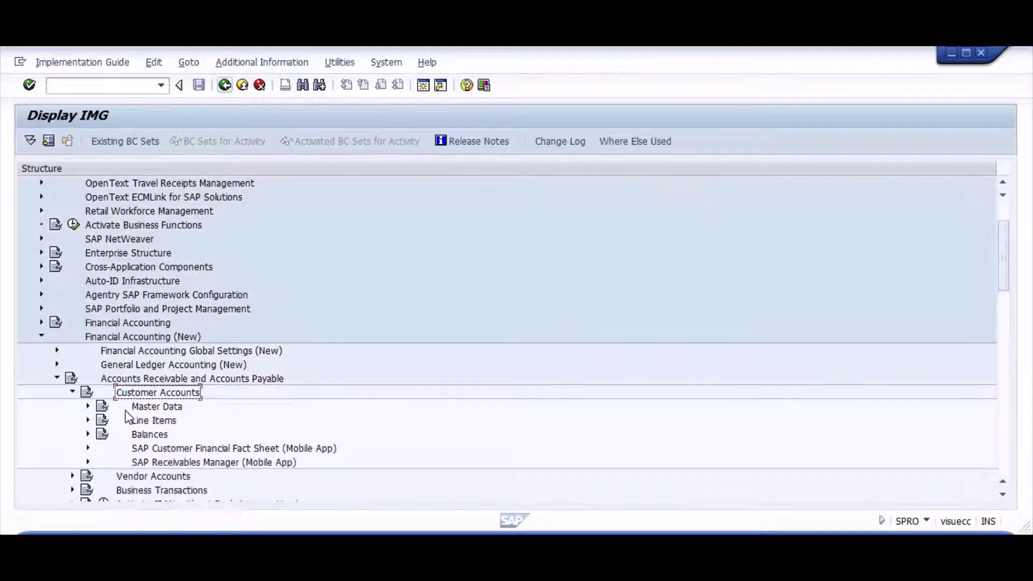
pyautogui.press('Down')
pyautogui.press('Right')
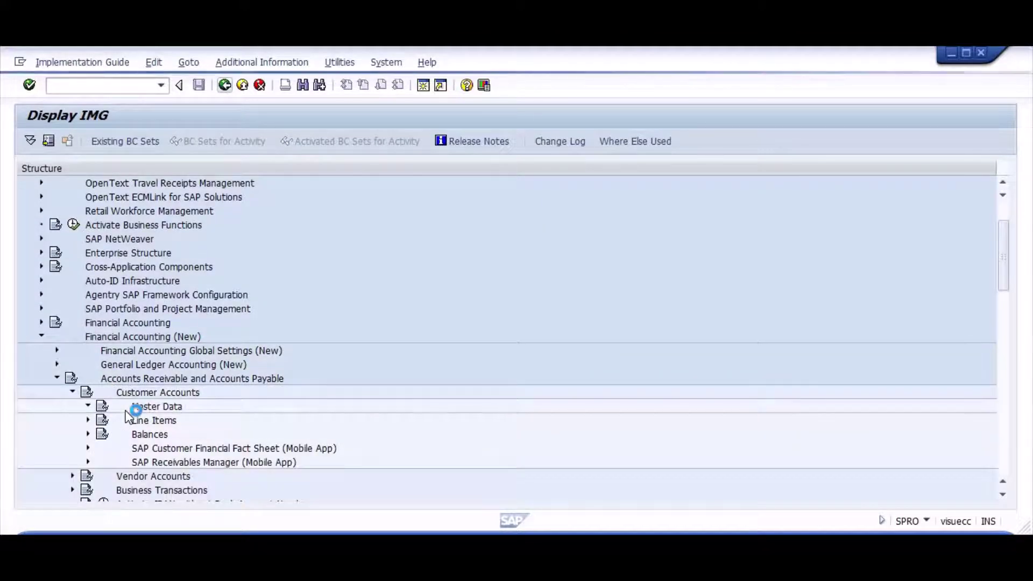
pyautogui.press('Down')
pyautogui.press('Right')
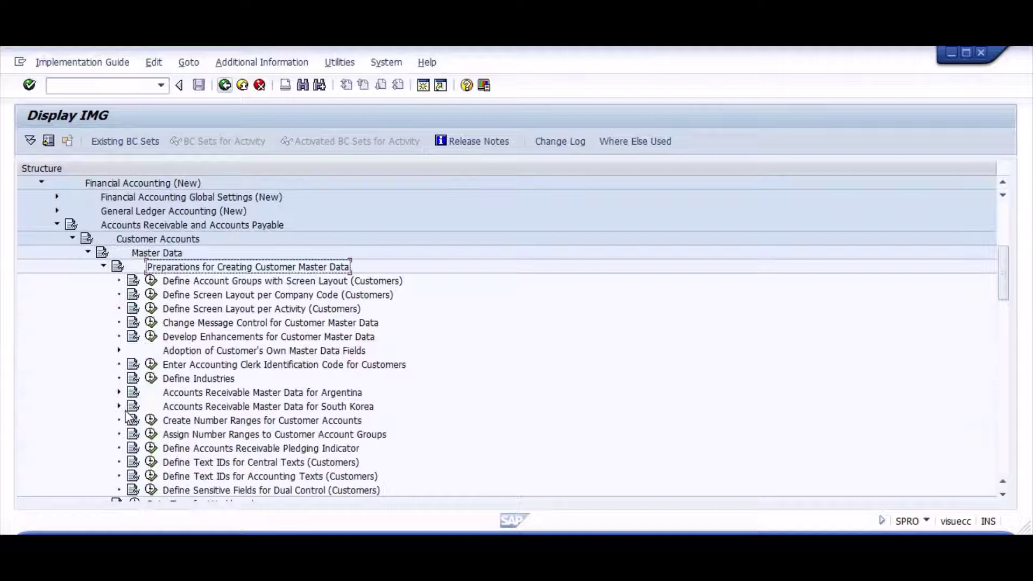
# Step: Run 'Assign Number Ranges to Customer Account Groups' and inspect group 0001's range
pyautogui.press('Down')
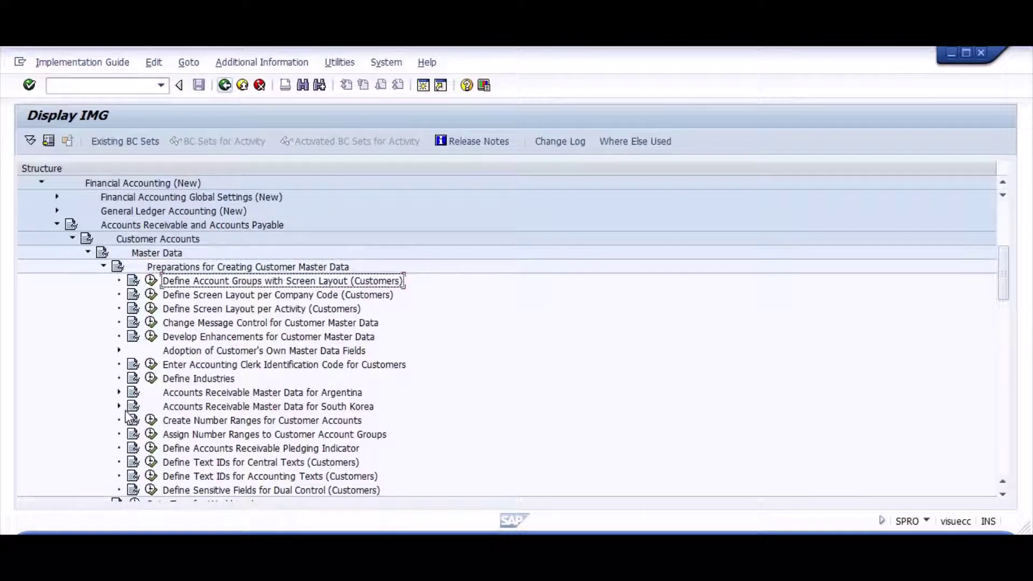
pyautogui.press('Down')
pyautogui.press('Down')
pyautogui.press('Down')
pyautogui.press('Down')
pyautogui.press('Down')
pyautogui.press('Down')
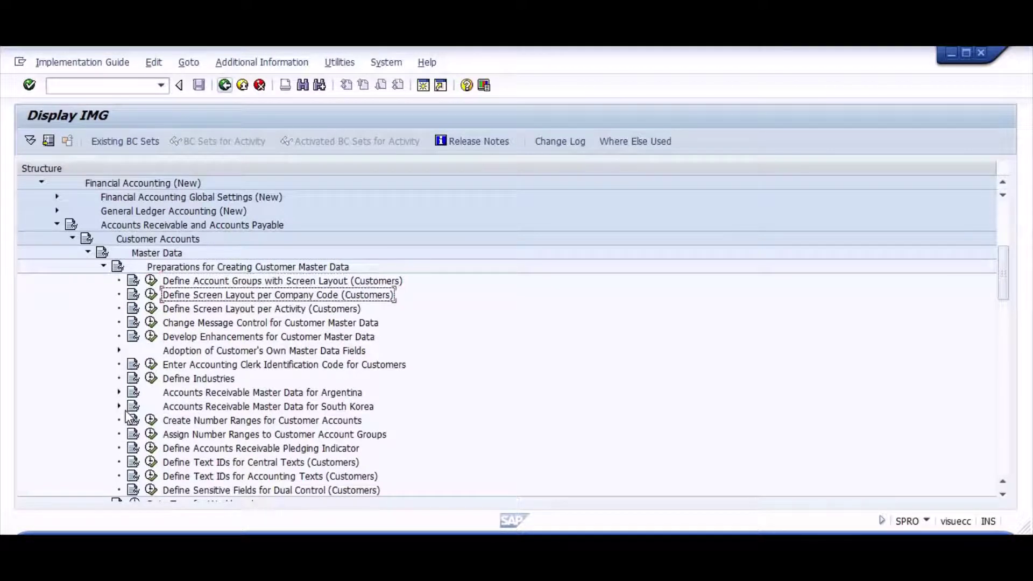
pyautogui.press('Down')
pyautogui.press('Down')
pyautogui.press('Down')
pyautogui.press('Down')
pyautogui.press('Down')
pyautogui.press('Down')
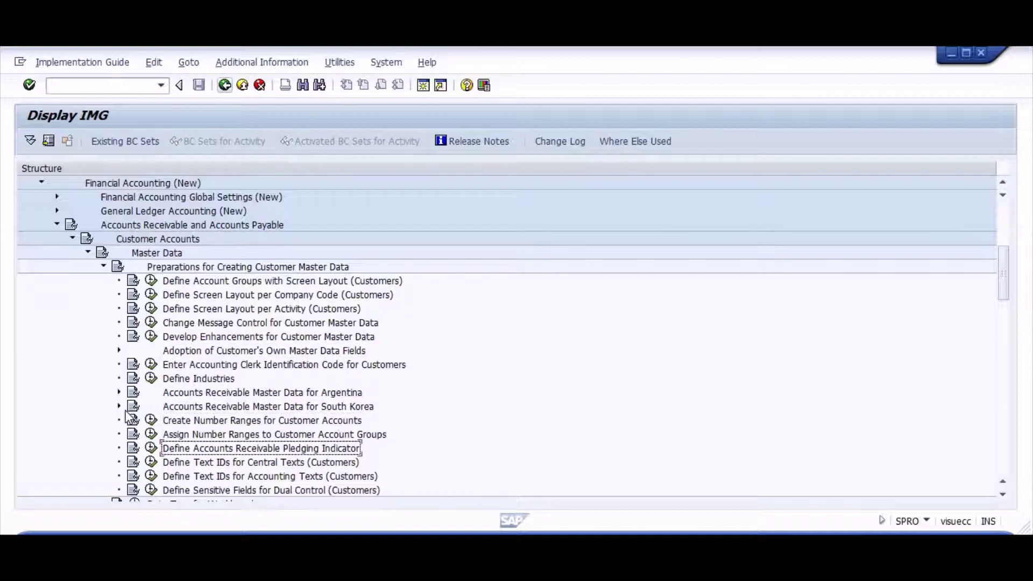
pyautogui.press('Up')
pyautogui.press('Left')
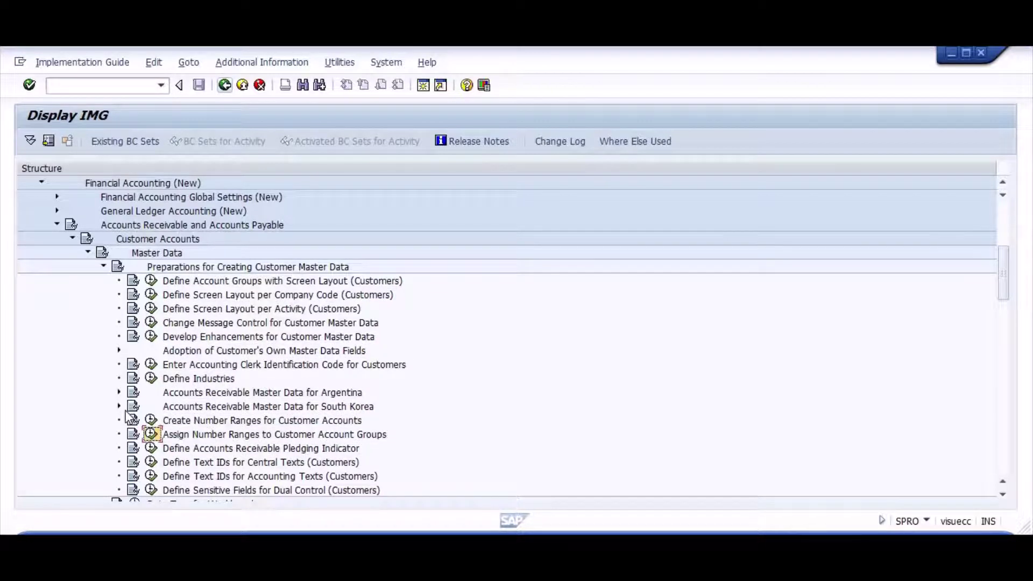
pyautogui.press('Return')
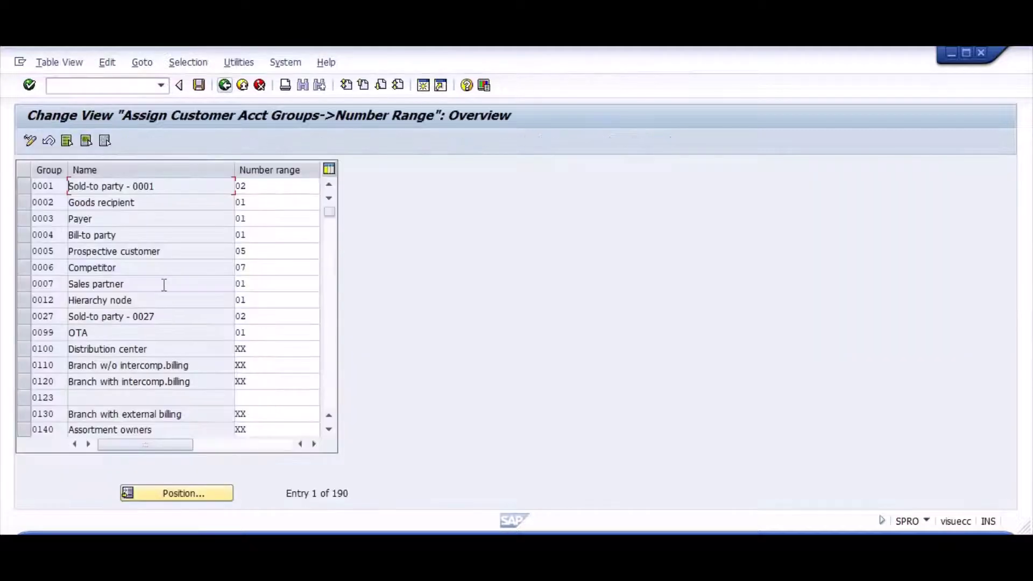
pyautogui.click(266, 192)
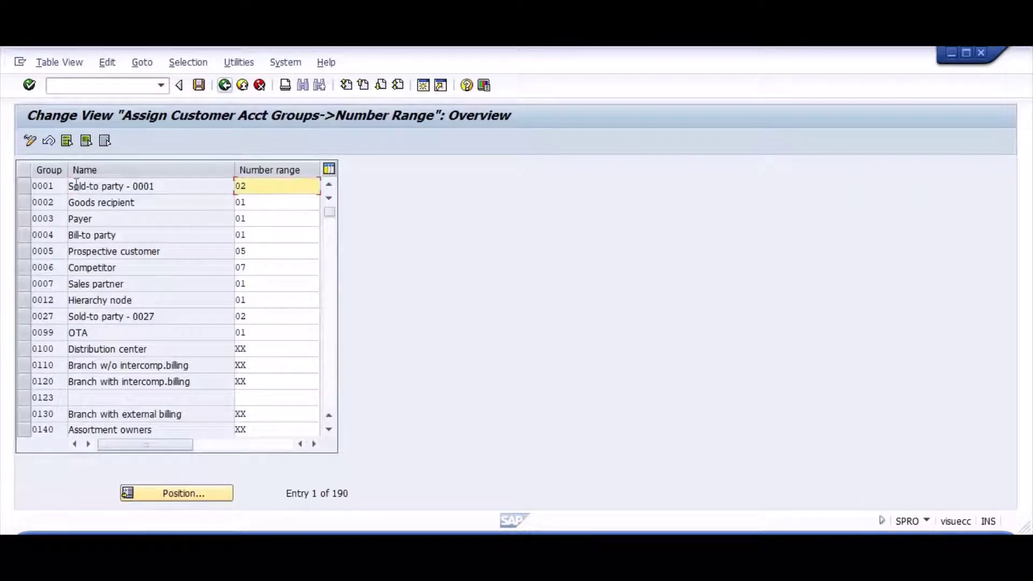
# Step: Mark the OBA3 tolerance groups step in the guide and begin entering /noba
pyautogui.hotkey('alt', 'Tab')
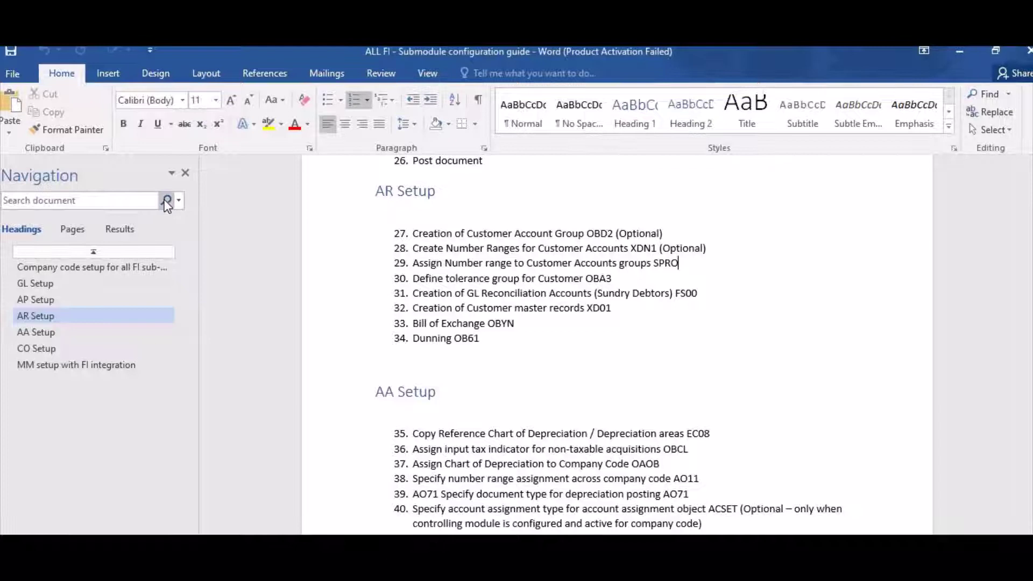
pyautogui.click(642, 280)
pyautogui.hotkey('alt', 'Tab')
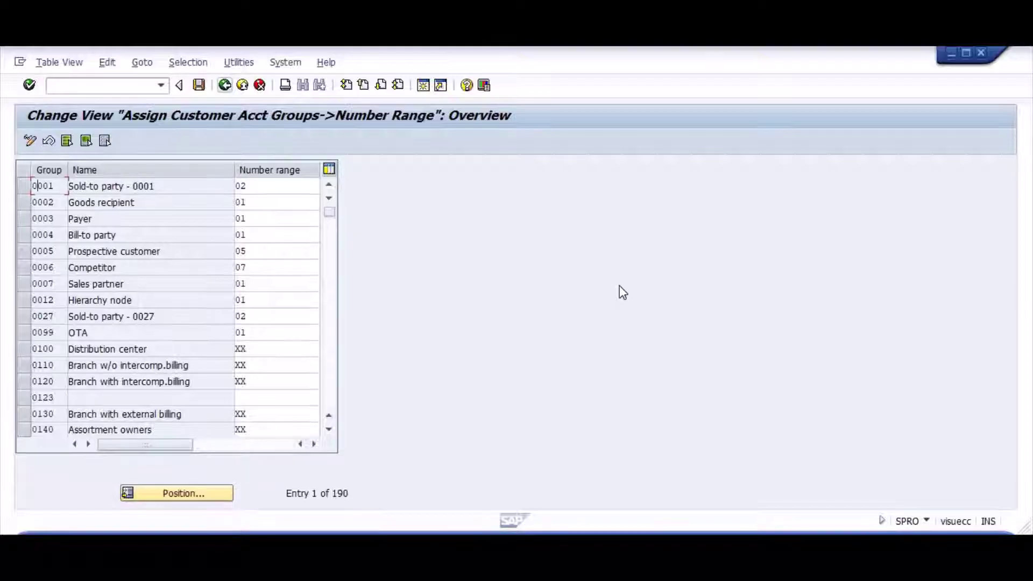
pyautogui.hotkey('ctrl', '/')
pyautogui.write('/n')
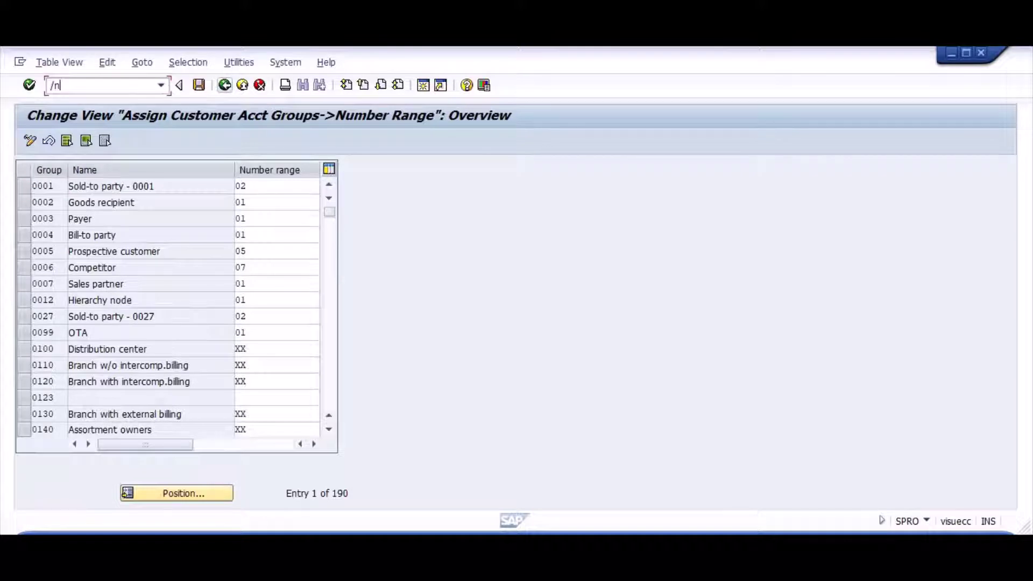
pyautogui.write('oba3')
# Step: In OBA3, enter a new AS02 tolerance entry with amounts 999 and percentages 9%
pyautogui.press('Return')
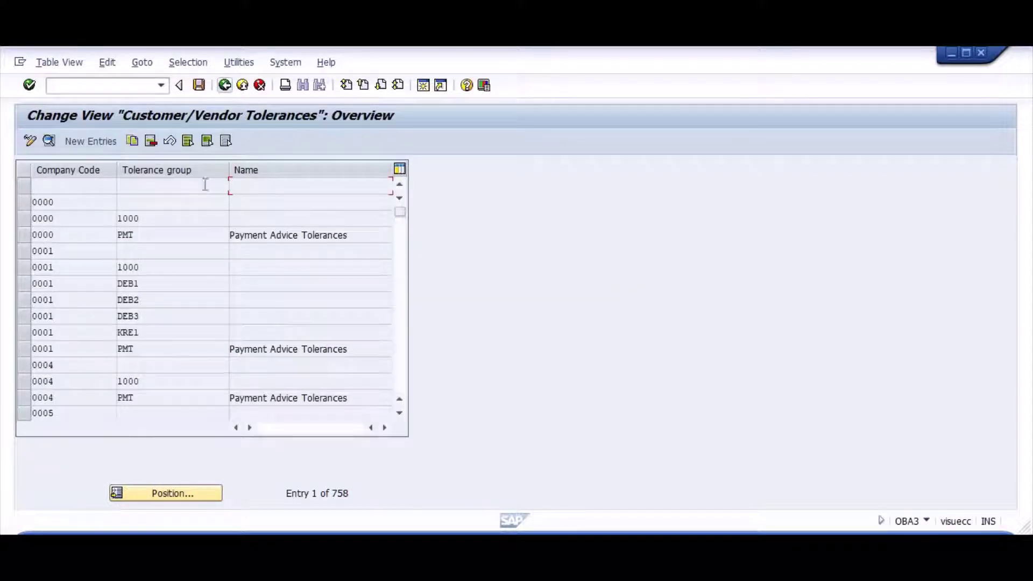
pyautogui.click(91, 141)
pyautogui.write('as')
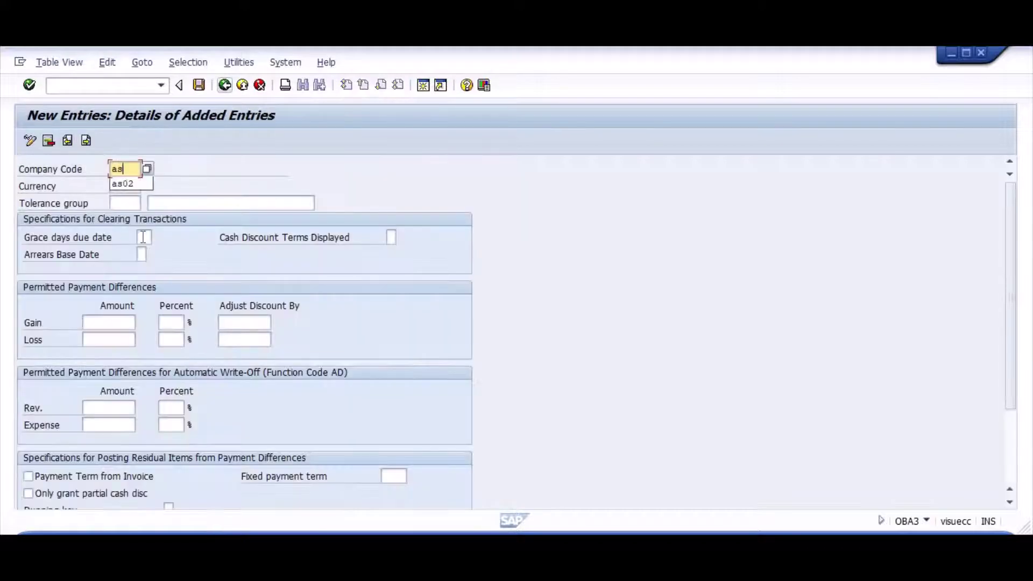
pyautogui.write('02')
pyautogui.press('Tab')
pyautogui.press('Tab')
pyautogui.press('Tab')
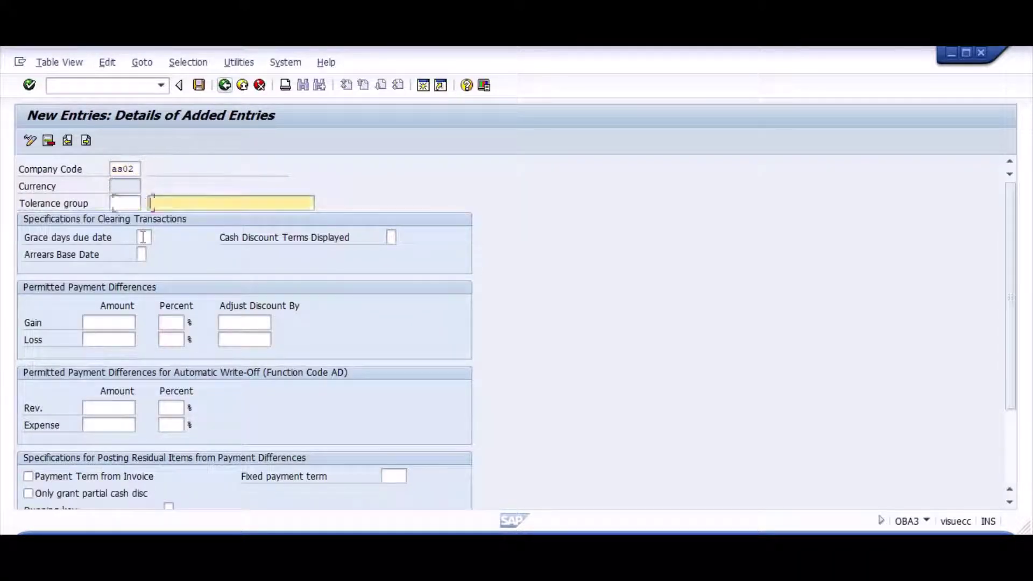
pyautogui.press('Tab')
pyautogui.press('Tab')
pyautogui.press('Tab')
pyautogui.hotkey('shift', 'Tab')
pyautogui.write('999')
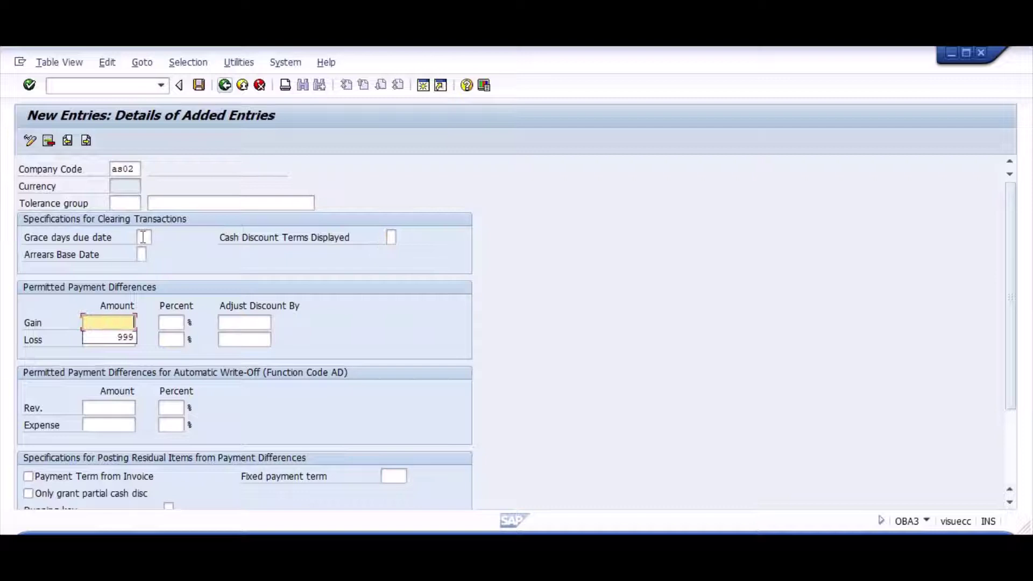
pyautogui.press('Tab')
pyautogui.write('9')
pyautogui.press('Tab')
pyautogui.press('Tab')
pyautogui.write('999')
pyautogui.press('Tab')
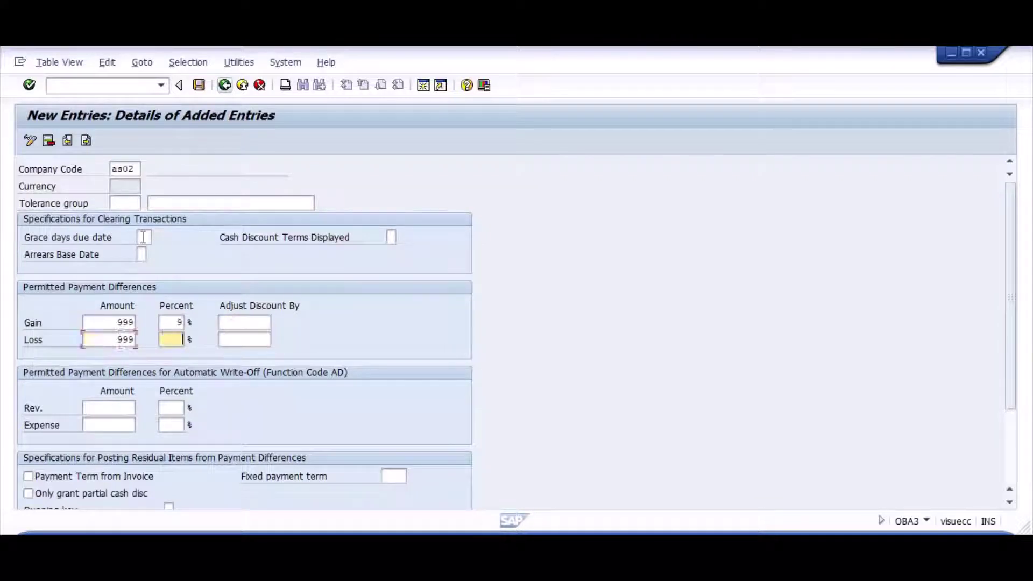
pyautogui.write('9')
pyautogui.press('Return')
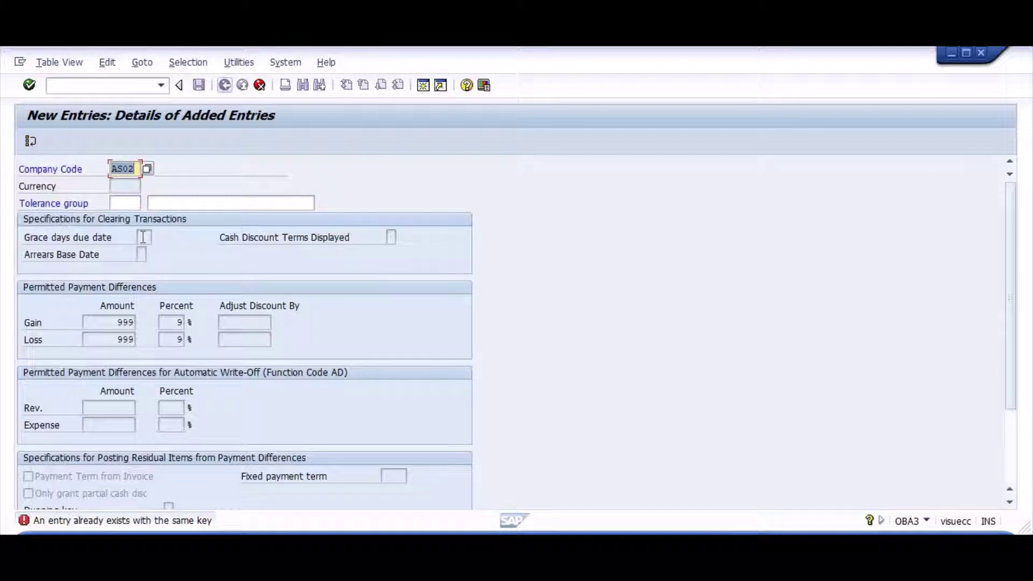
# Step: Discard the duplicate entry and position the tolerance list on AS02's existing row
pyautogui.click(259, 85)
pyautogui.click(221, 325)
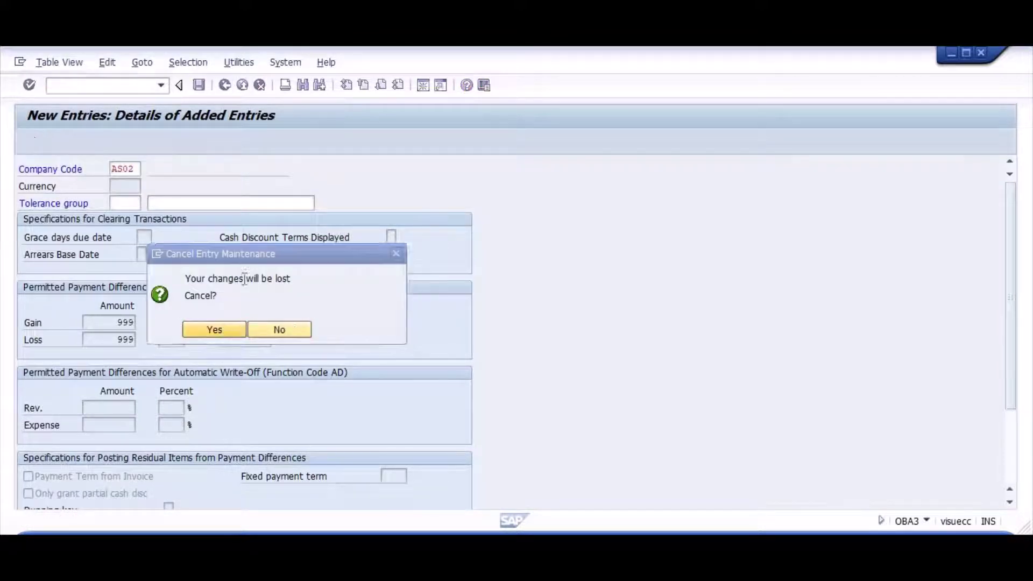
pyautogui.click(164, 493)
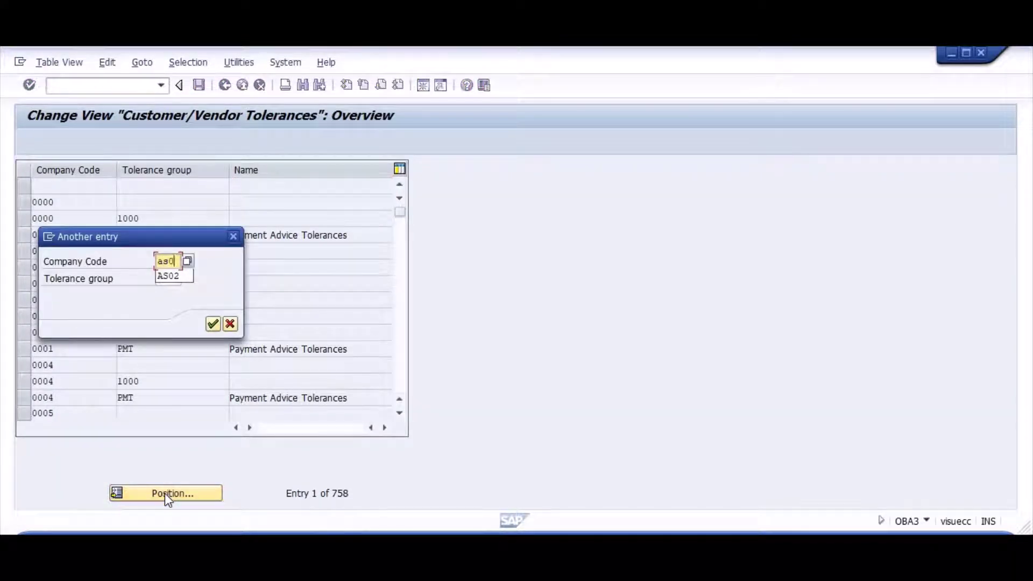
pyautogui.write('as0')
pyautogui.press('Return')
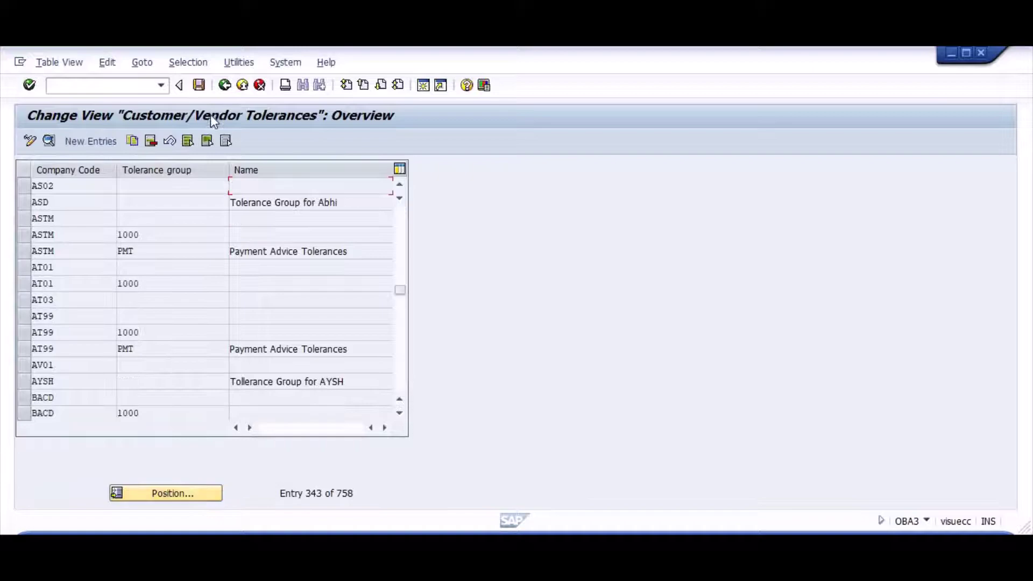
pyautogui.hotkey('alt', 'Tab')
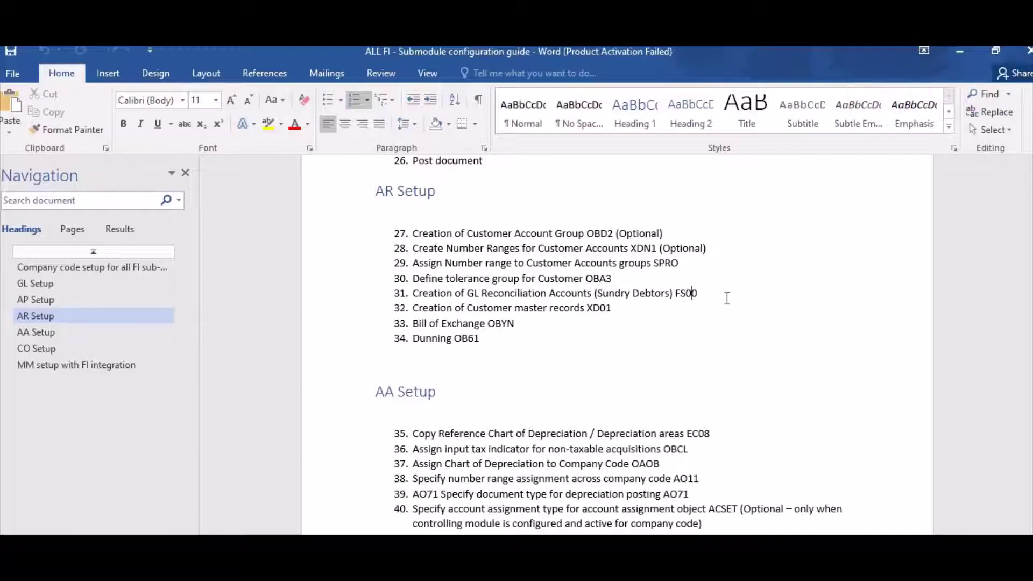
# Step: Open FS00 and expand the Asset accounts to see MAIN BANK and OUT BANK
pyautogui.hotkey('alt', 'Tab')
pyautogui.hotkey('ctrl', '/')
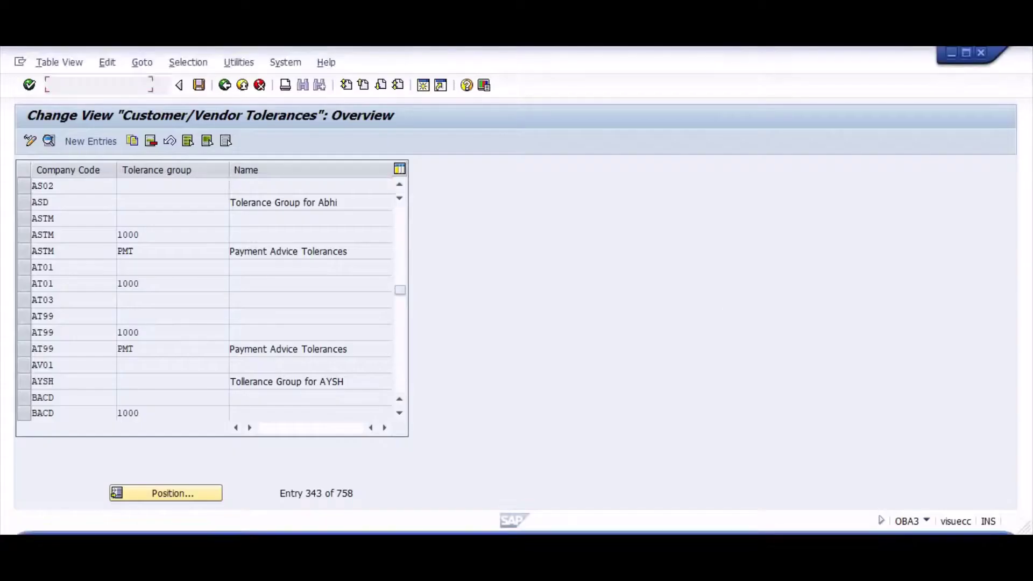
pyautogui.write('/n')
pyautogui.press('Return')
pyautogui.write('fs00')
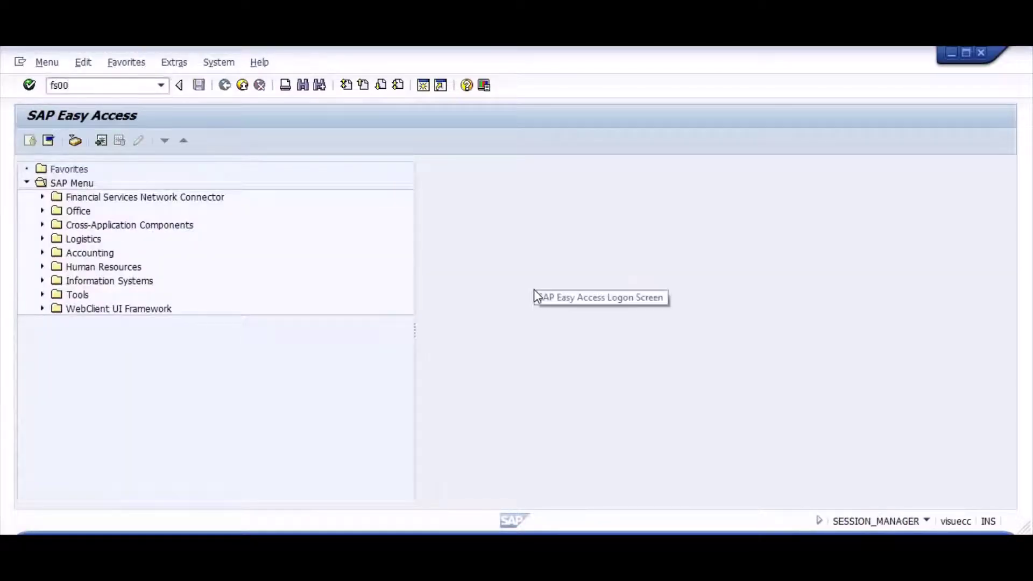
pyautogui.press('Return')
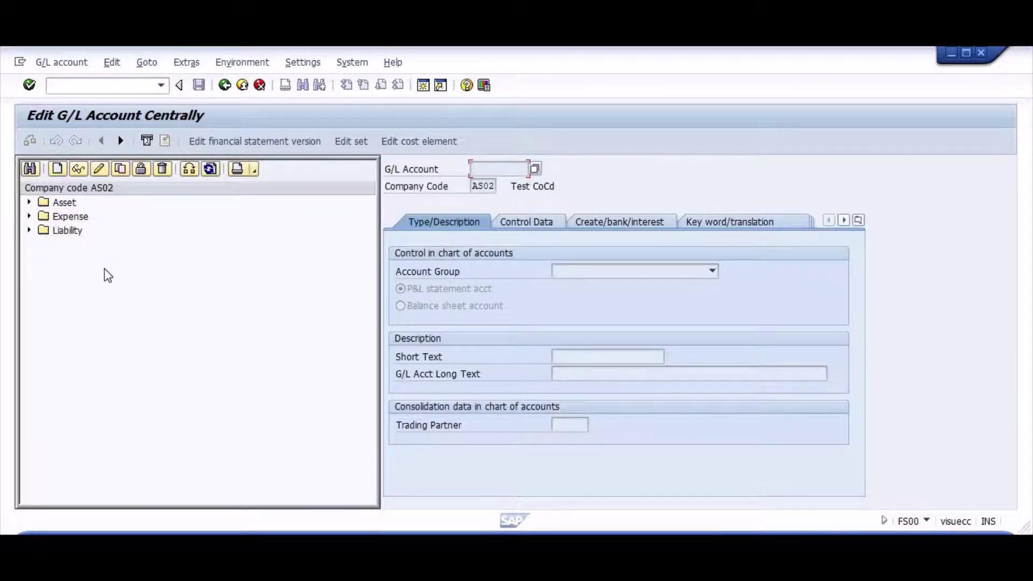
pyautogui.click(56, 170)
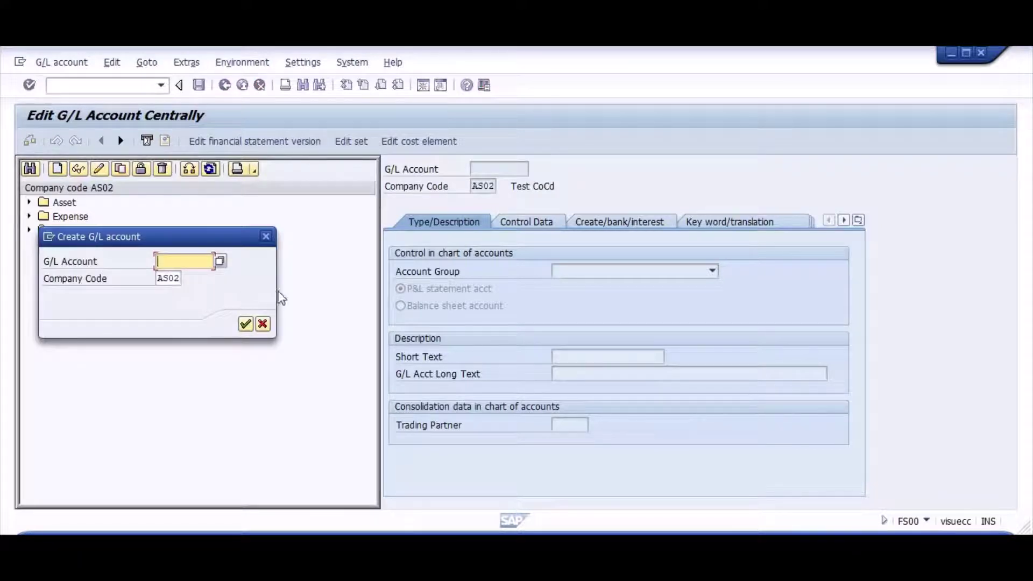
pyautogui.click(262, 323)
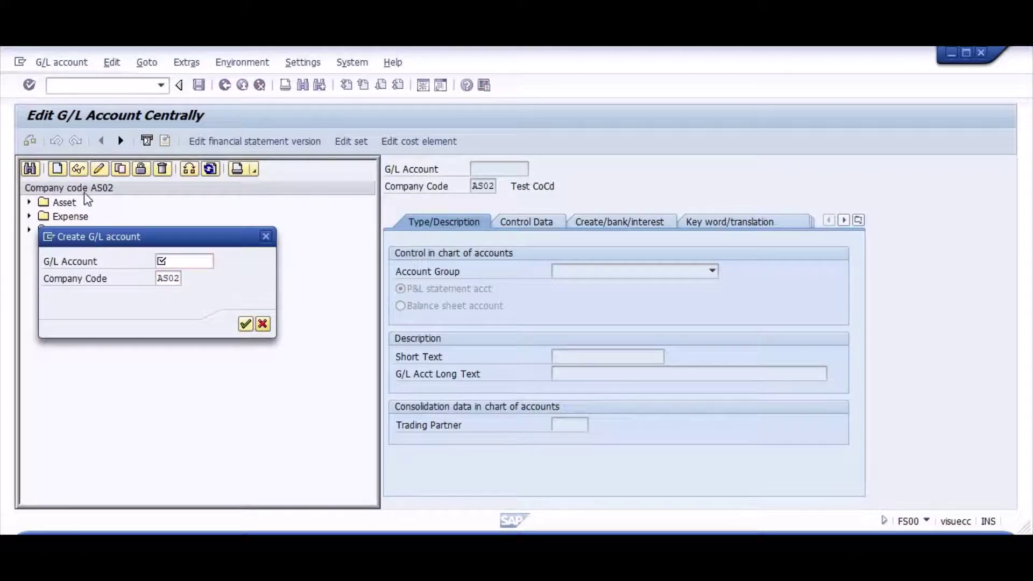
pyautogui.click(29, 202)
# Step: Create new G/L account 30000002 for company code AS02
pyautogui.click(56, 170)
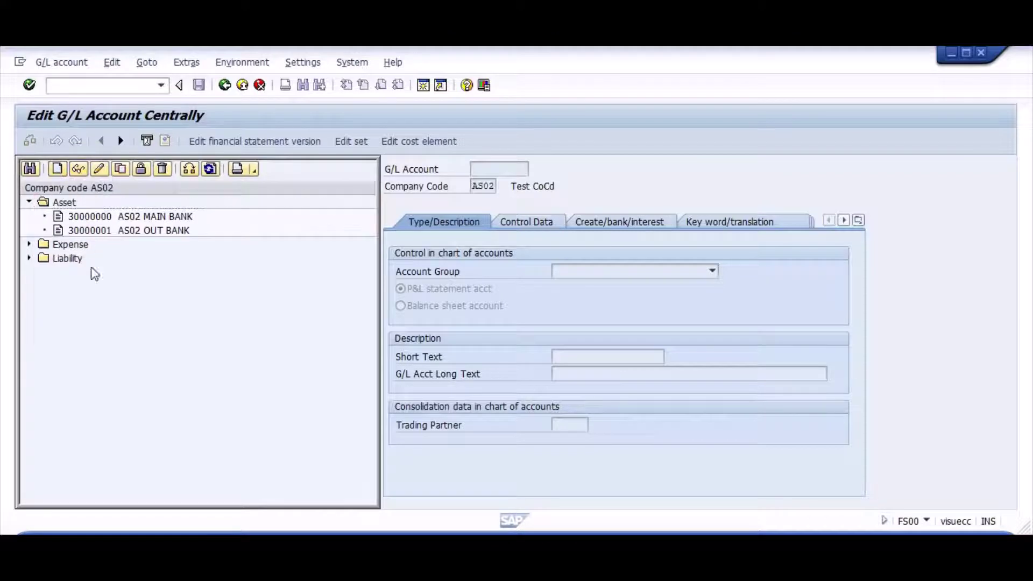
pyautogui.moveTo(122, 240); pyautogui.dragTo(132, 303)
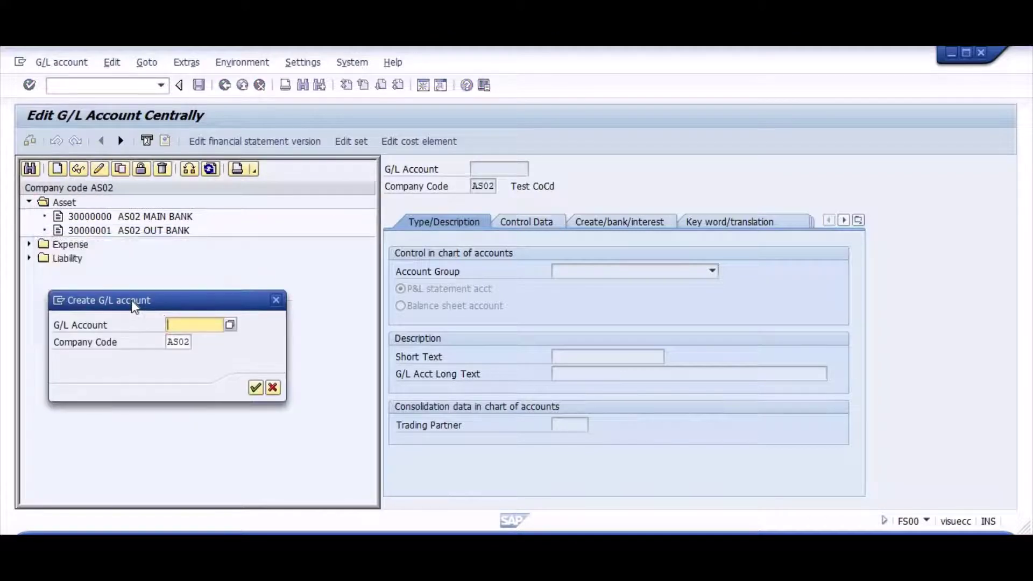
pyautogui.write('3')
pyautogui.press('Down')
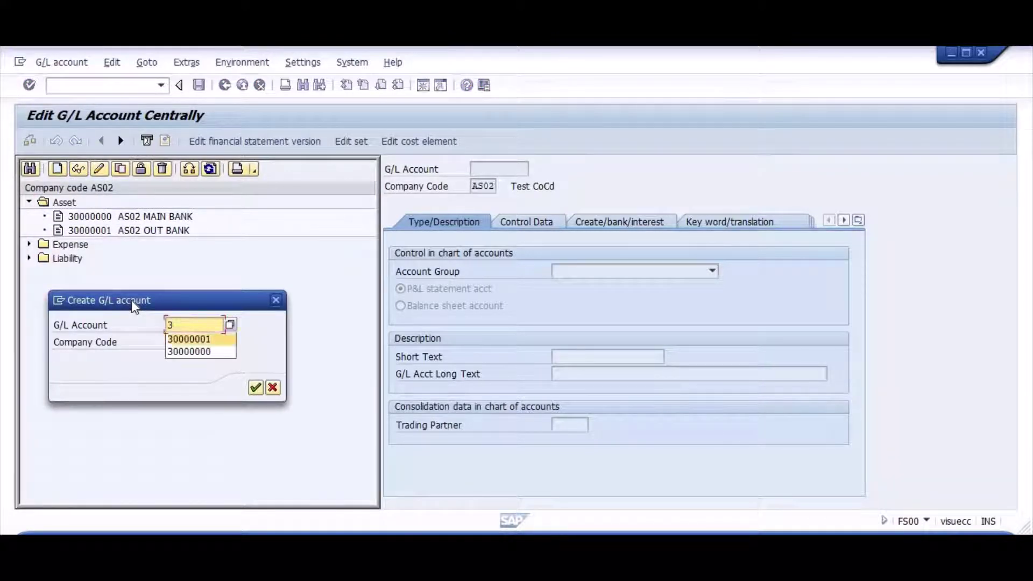
pyautogui.press('Return')
pyautogui.press('BackSpace')
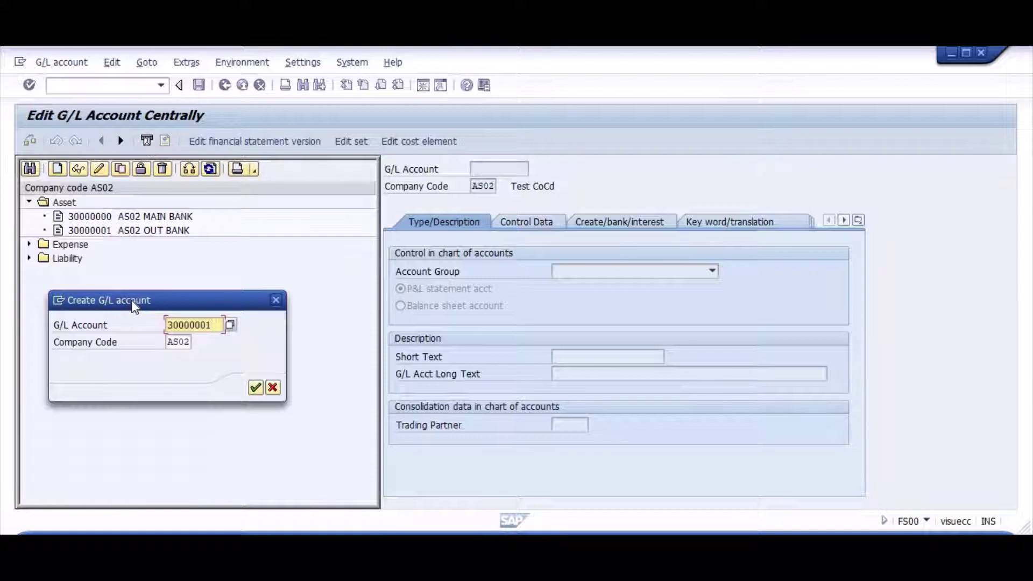
pyautogui.write('2')
pyautogui.press('Return')
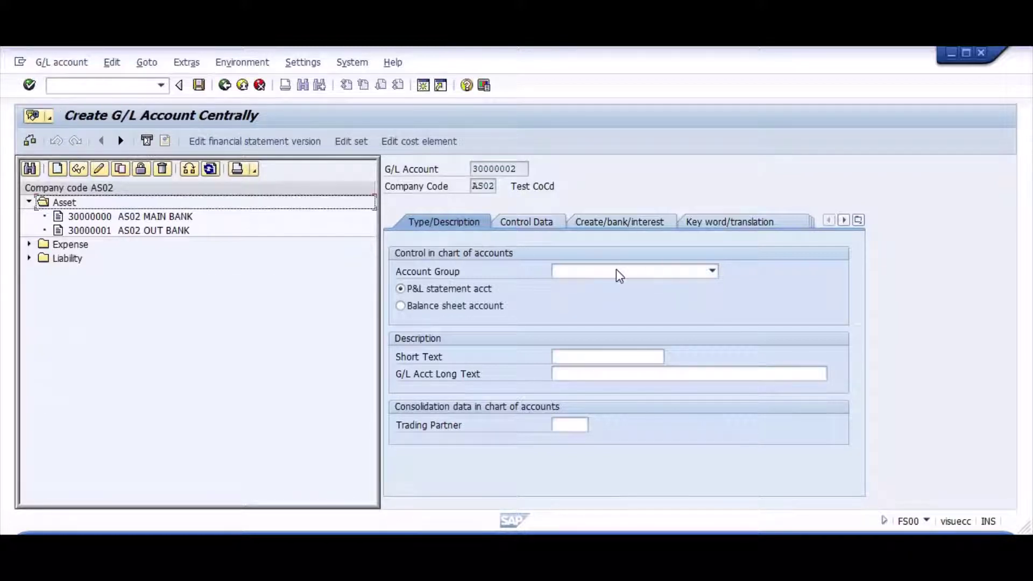
# Step: Set account group Asset, balance sheet account, and short and long text 'Customer recon'
pyautogui.click(618, 272)
pyautogui.click(575, 287)
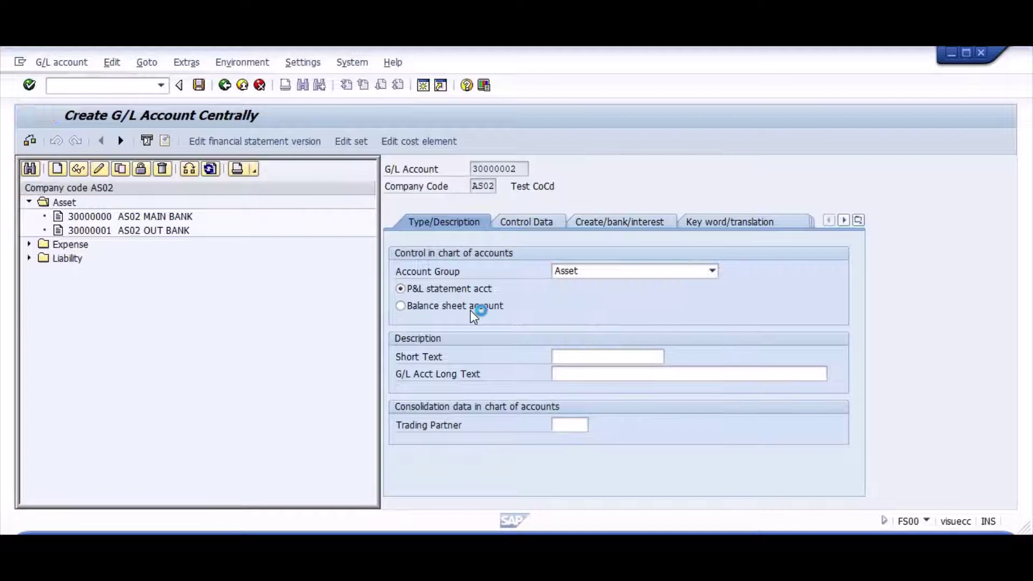
pyautogui.click(472, 312)
pyautogui.click(592, 356)
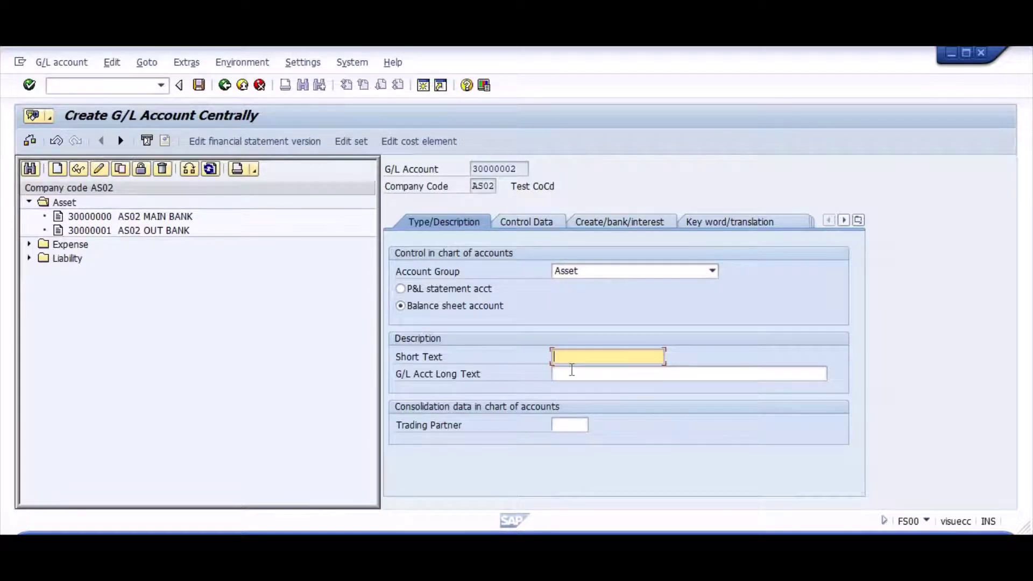
pyautogui.write('Customer recon')
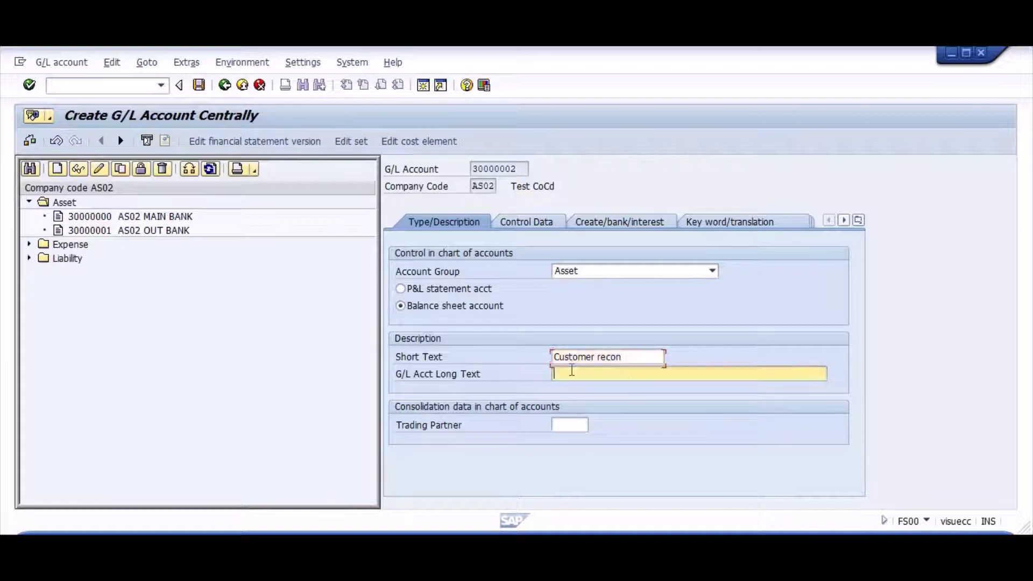
pyautogui.hotkey('shift', 'Tab')
pyautogui.hotkey('ctrl', 'c')
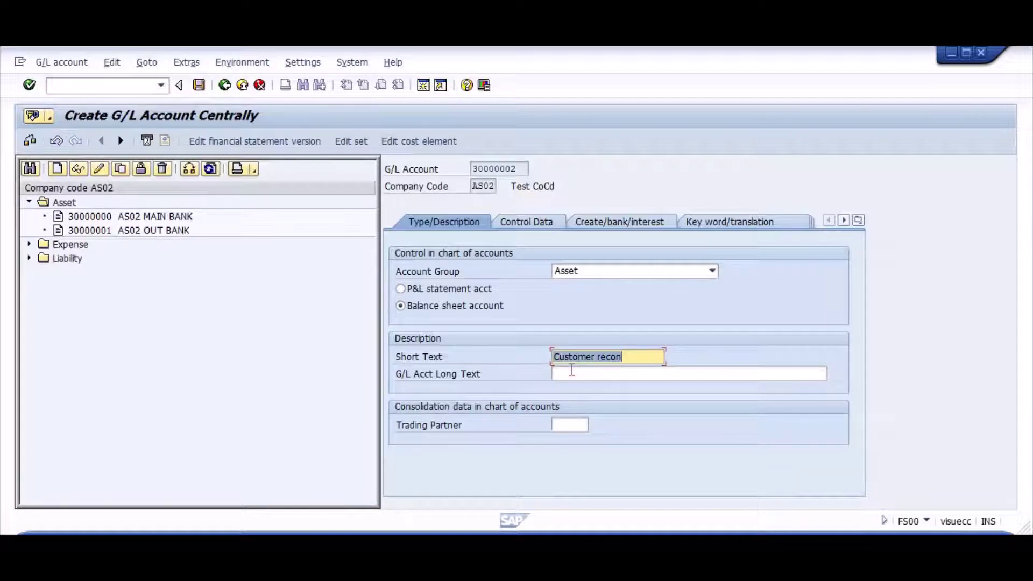
pyautogui.press('Tab')
pyautogui.hotkey('ctrl', 'v')
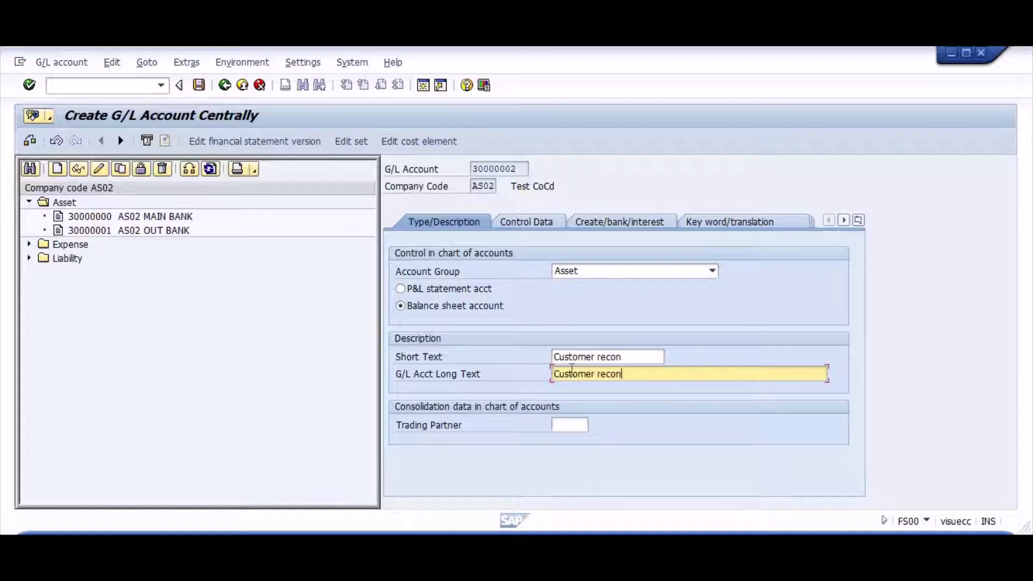
# Step: Make it a Customers reconciliation account with field status group G001 and save
pyautogui.click(528, 225)
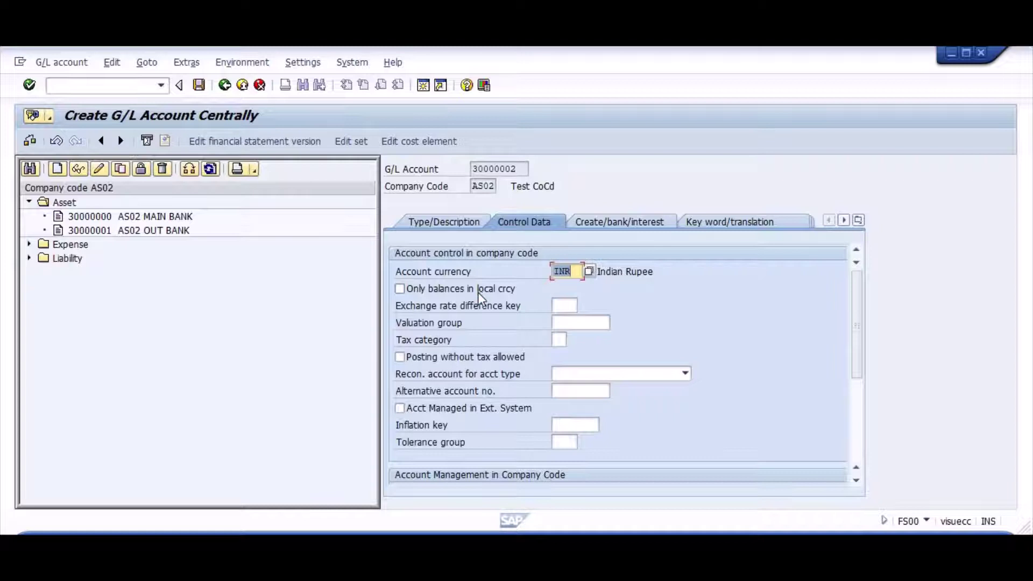
pyautogui.click(574, 376)
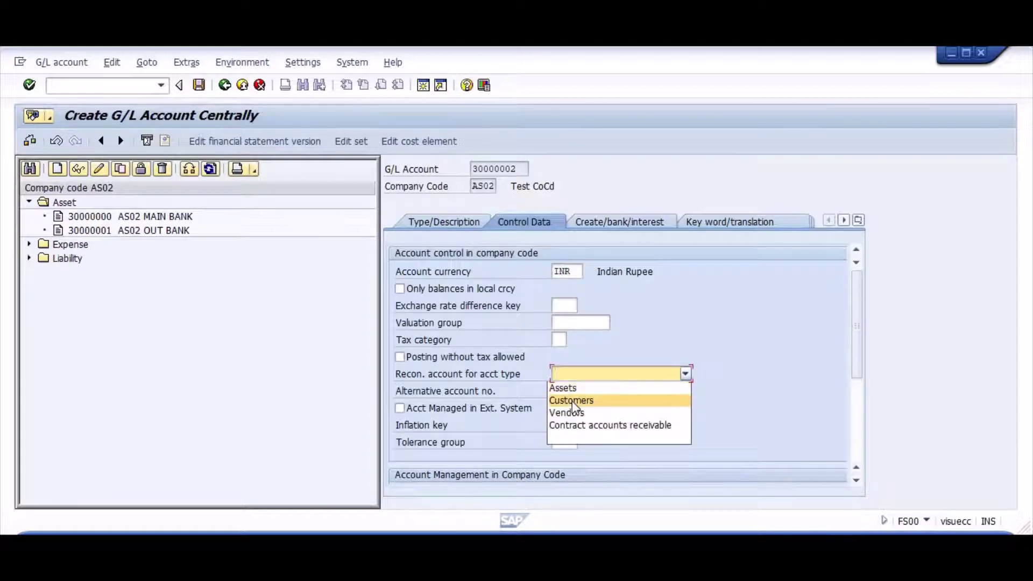
pyautogui.click(572, 400)
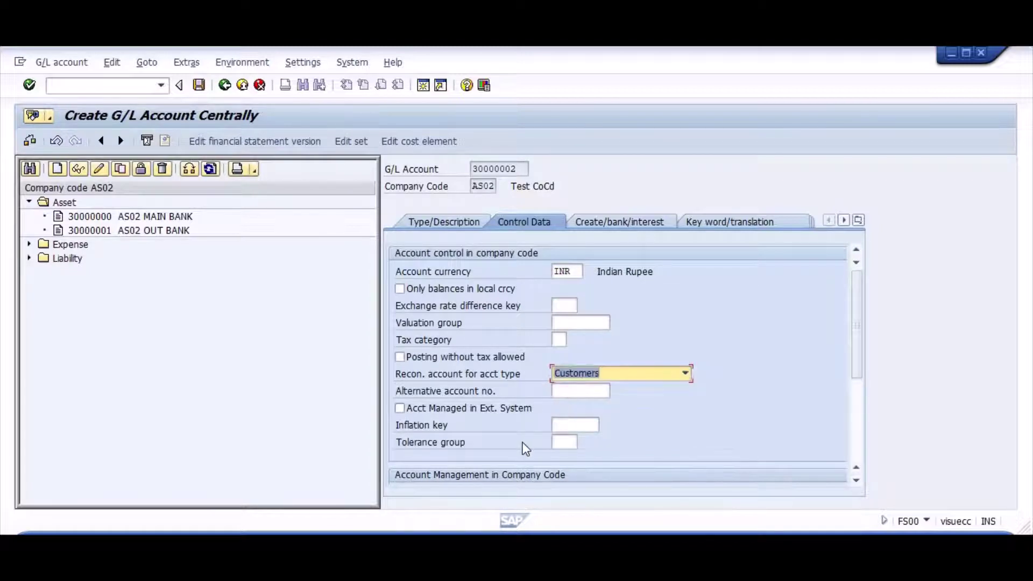
pyautogui.click(858, 427)
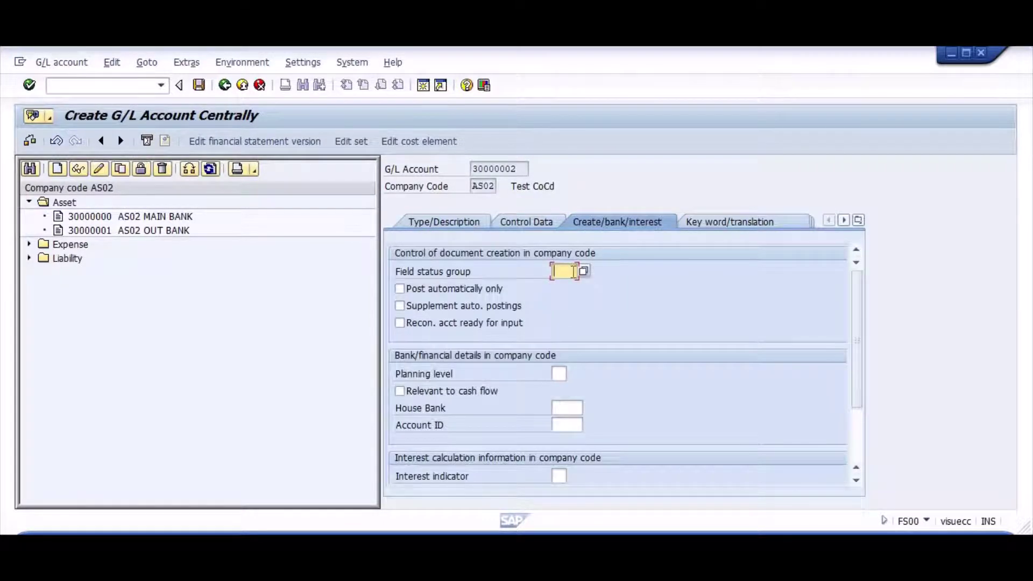
pyautogui.click(574, 271)
pyautogui.press('Down')
pyautogui.press('Down')
pyautogui.press('Return')
pyautogui.click(433, 222)
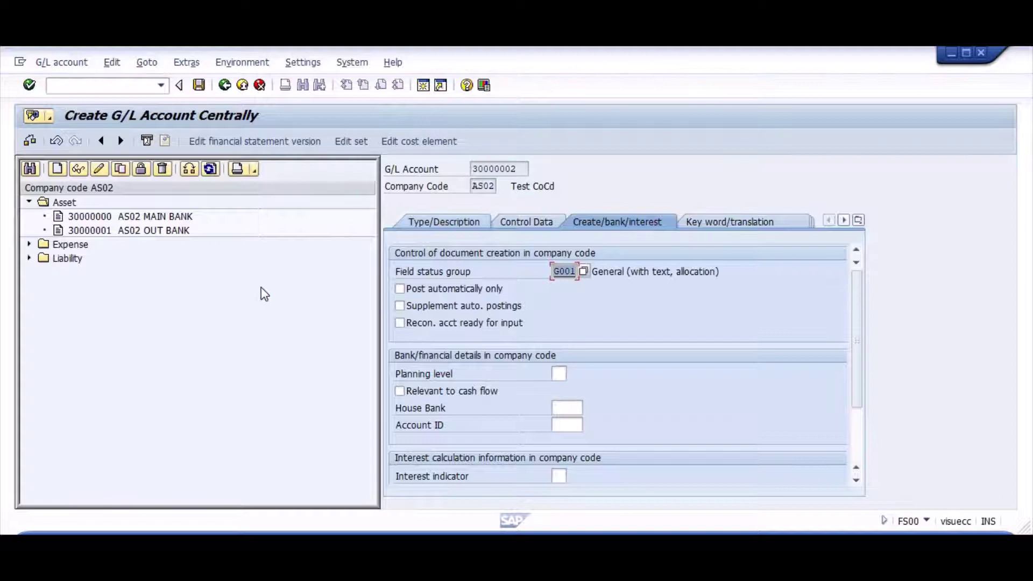
pyautogui.click(199, 85)
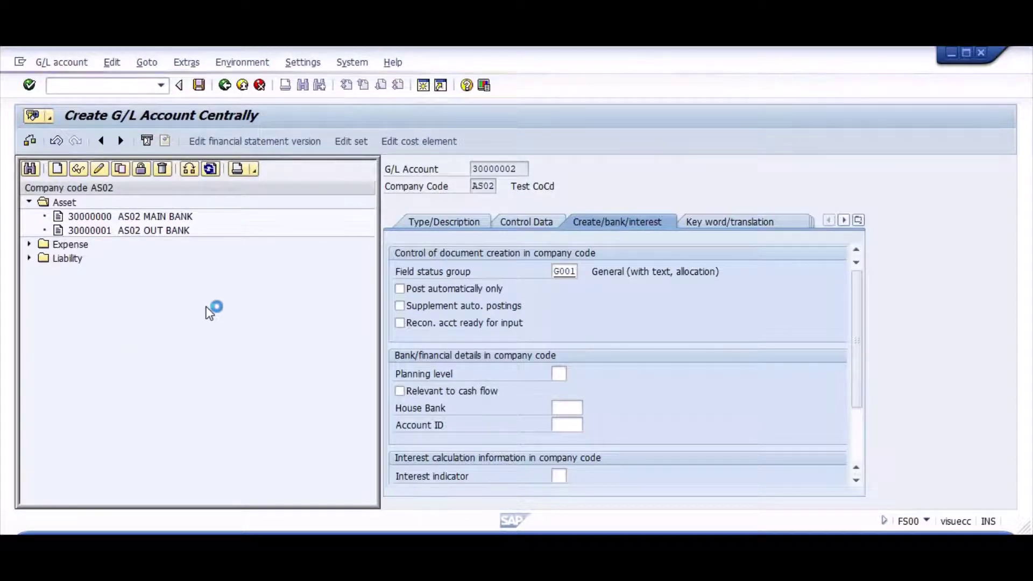
# Step: Scroll through the Word guide's AR Setup list, then run /nxd01 in SAP
pyautogui.hotkey('alt', 'Tab')
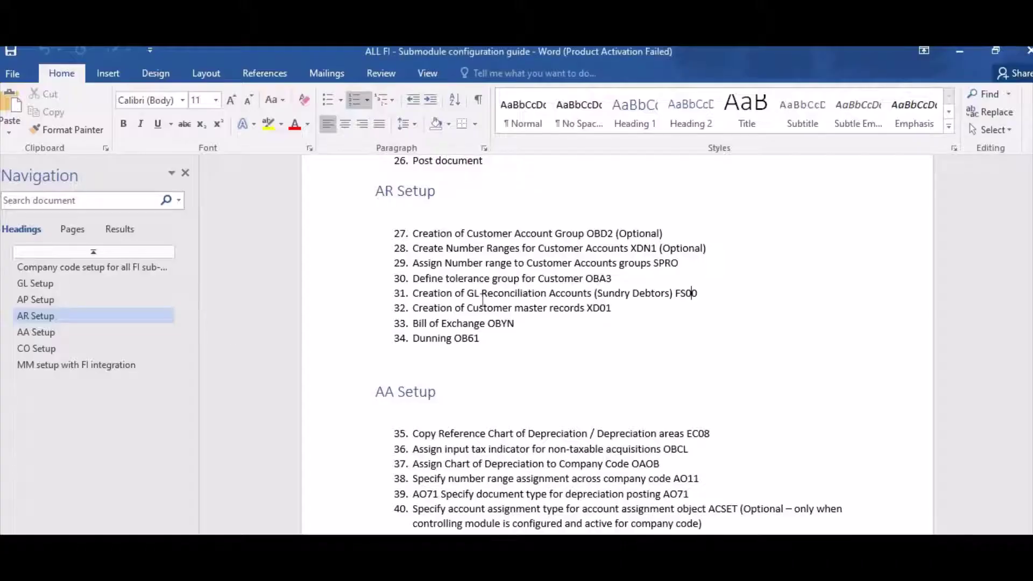
pyautogui.scroll(-1, 533, 328)
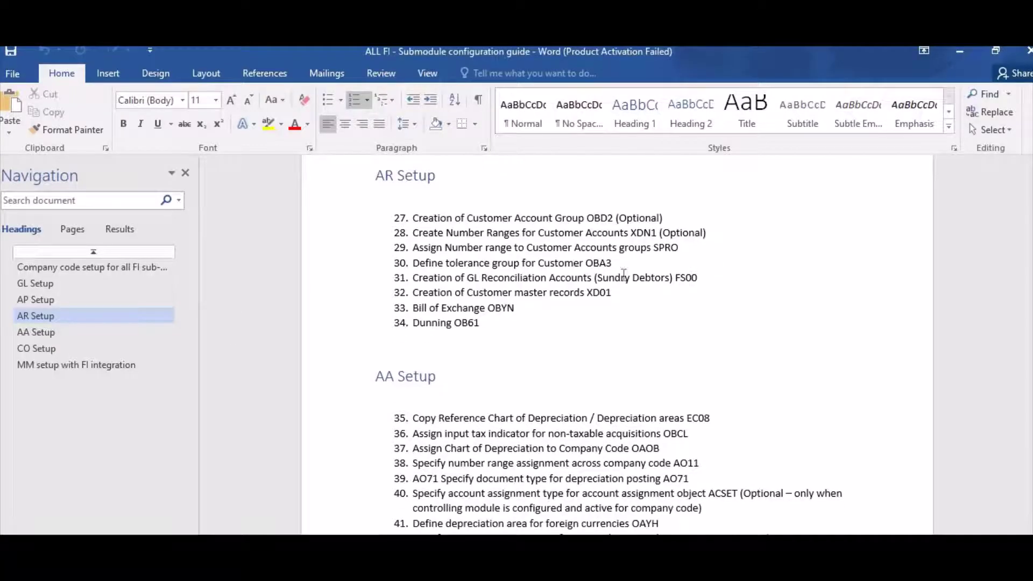
pyautogui.hotkey('alt', 'Tab')
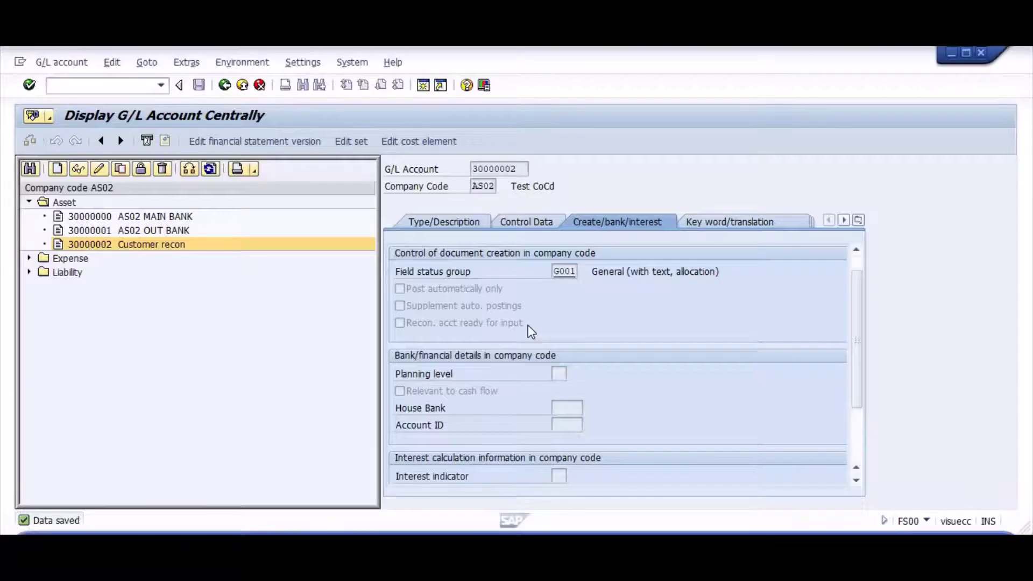
pyautogui.hotkey('ctrl', '/')
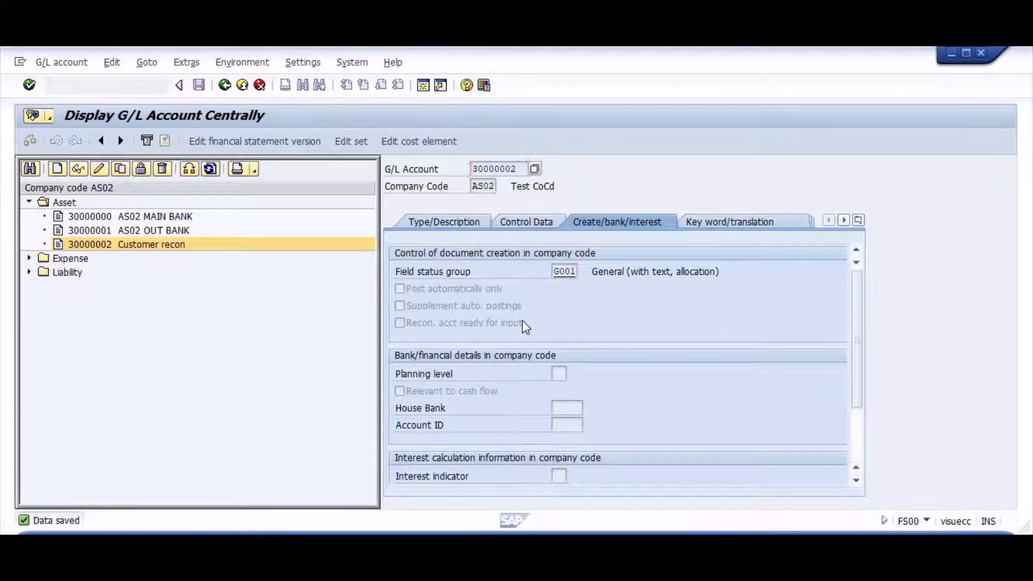
pyautogui.write('/')
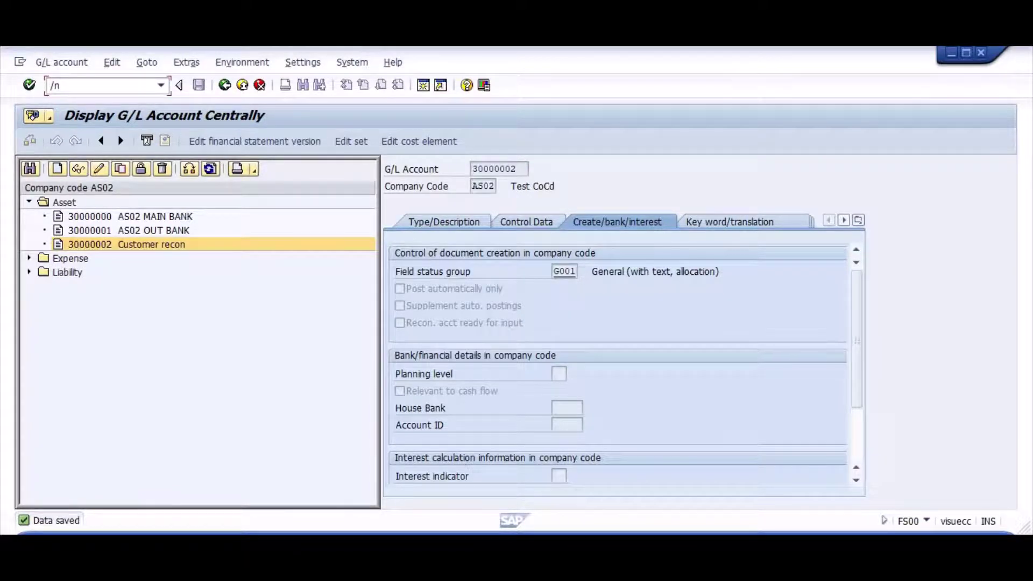
pyautogui.write('nxd01')
pyautogui.press('Return')
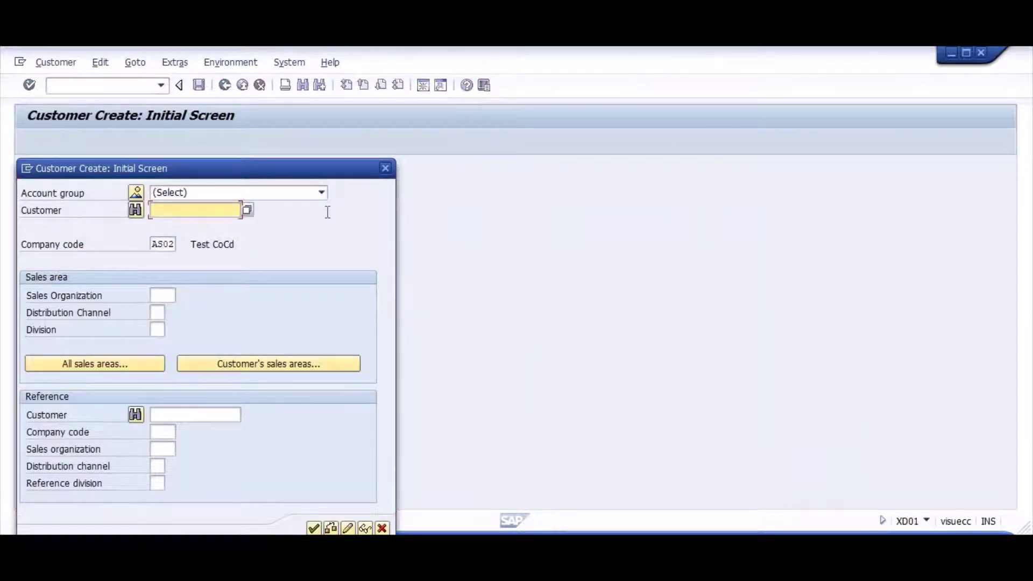
# Step: Browse XD01's account group list without choosing, check the guide, then exit to Easy Access
pyautogui.click(285, 190)
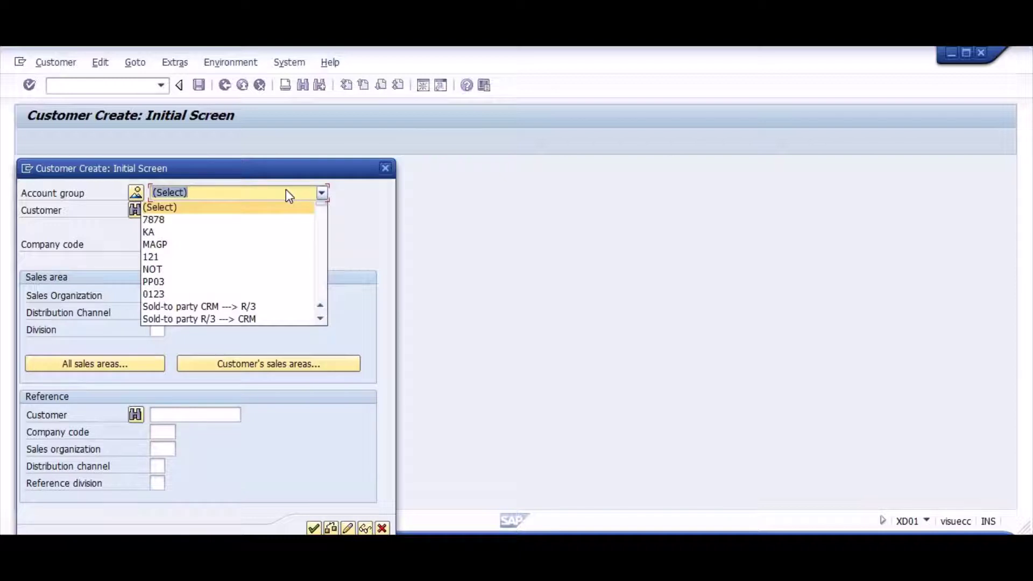
pyautogui.press('0')
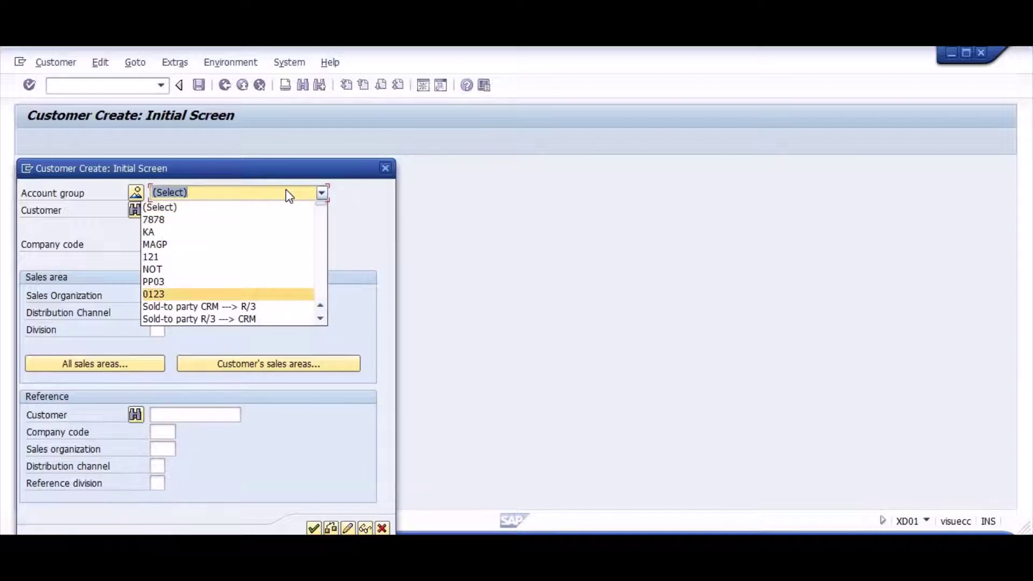
pyautogui.press('Escape')
pyautogui.hotkey('alt', 'Tab')
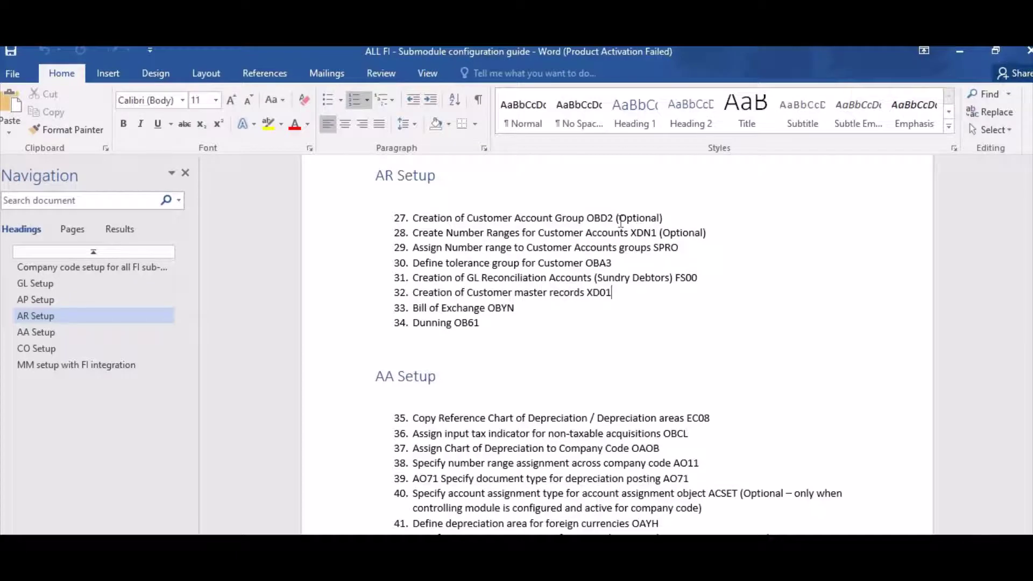
pyautogui.hotkey('alt', 'Tab')
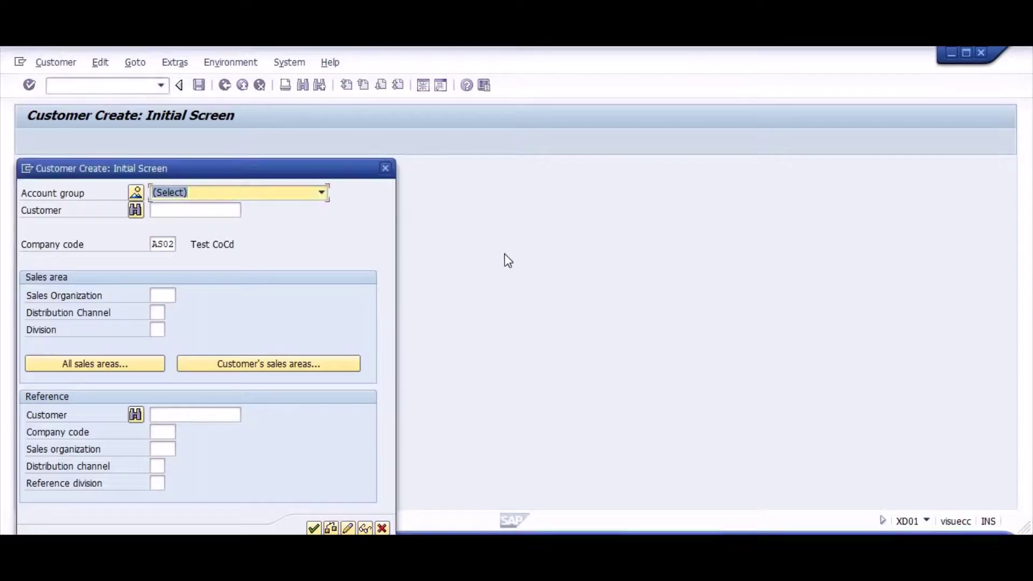
pyautogui.click(386, 169)
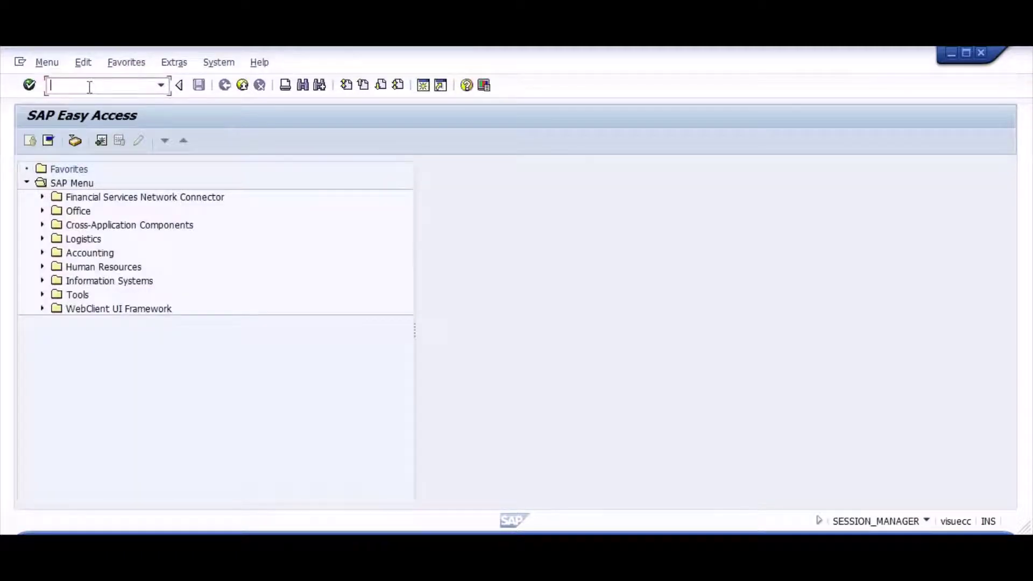
# Step: View Sold-to party 0001 in OBD2, then launch XD01 in a new session with /oxd01
pyautogui.write('obd2')
pyautogui.press('Return')
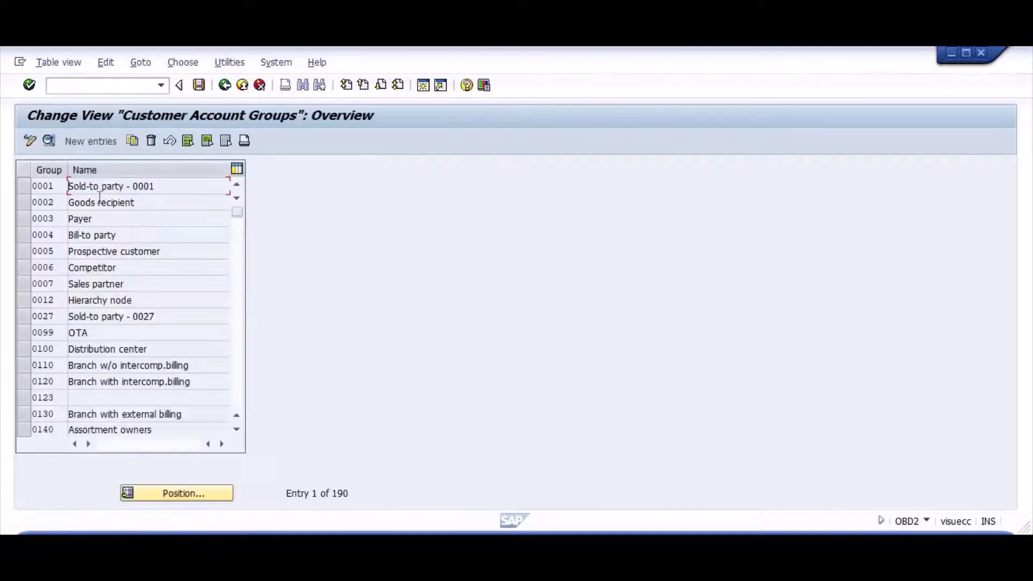
pyautogui.moveTo(164, 186); pyautogui.dragTo(68, 186)
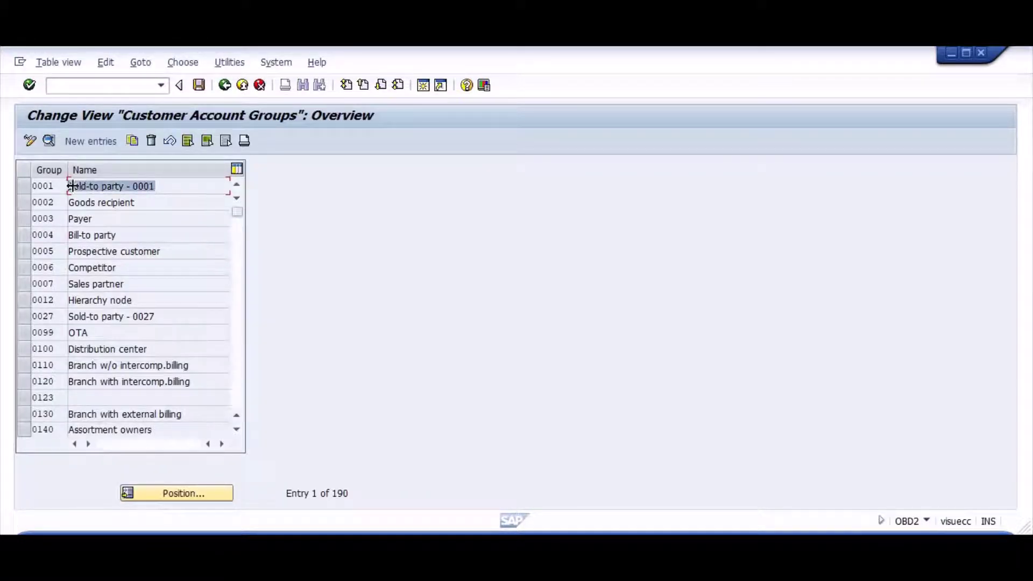
pyautogui.click(150, 184)
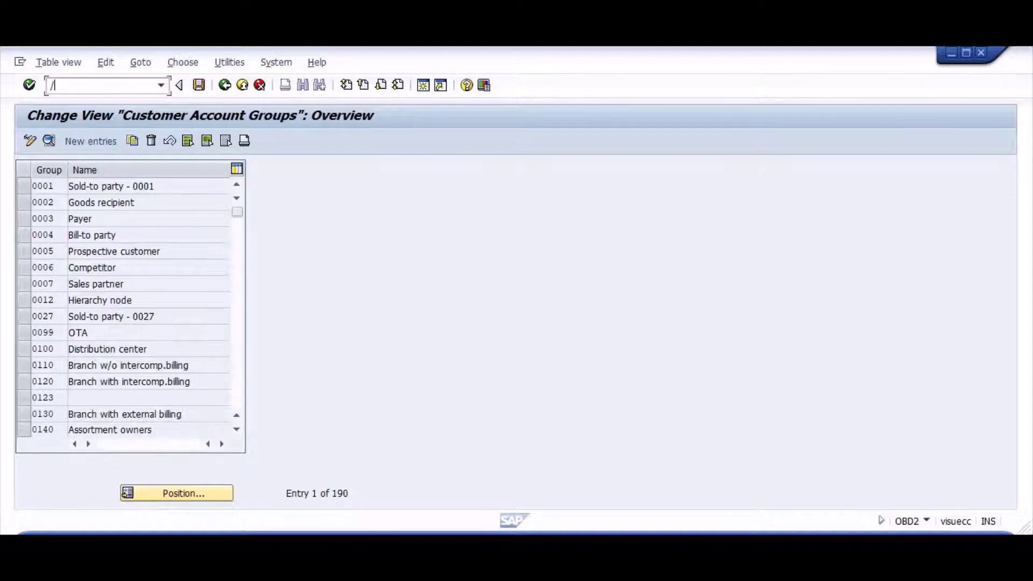
pyautogui.write('/oxd01')
pyautogui.press('Return')
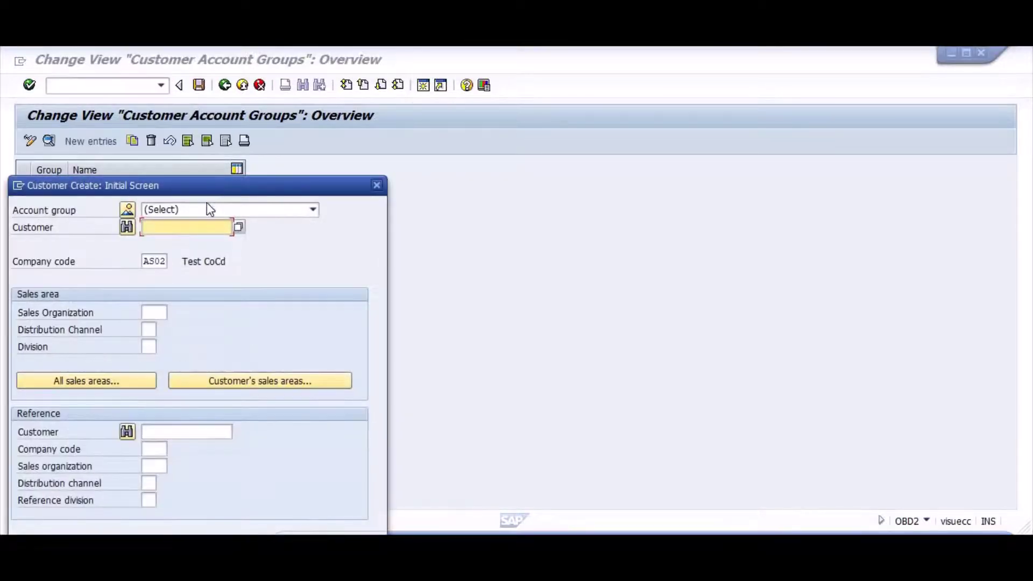
# Step: Choose account group Sold-to party - 0001 with company code AS02 and continue to General Data
pyautogui.click(208, 209)
pyautogui.press('s')
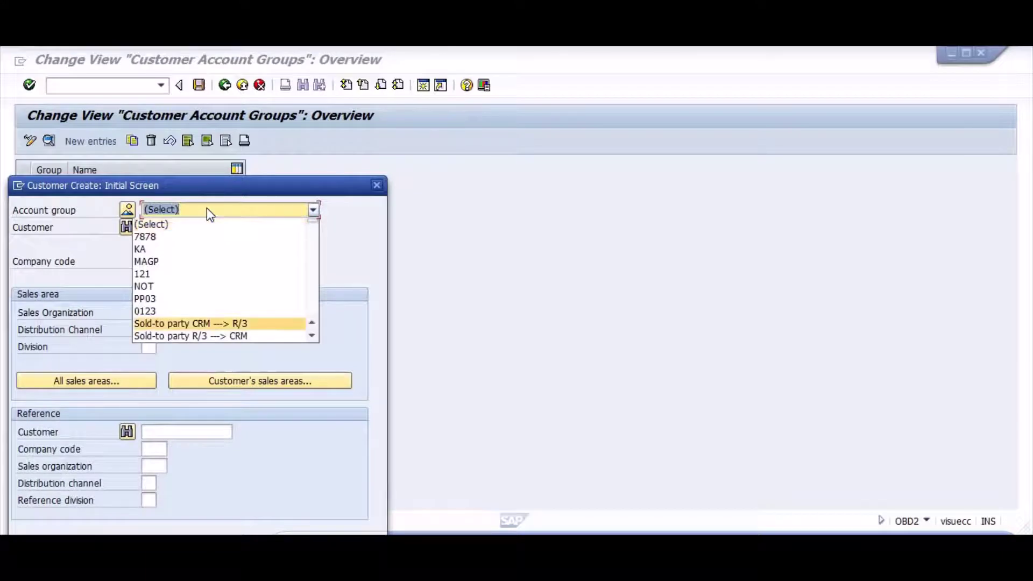
pyautogui.click(311, 336)
pyautogui.click(311, 335)
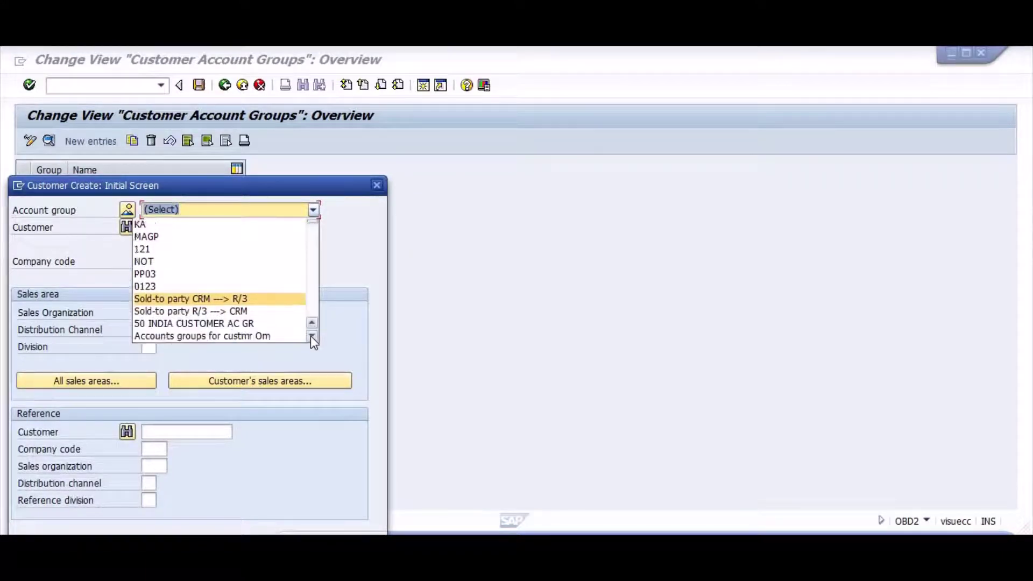
pyautogui.click(311, 336)
pyautogui.click(310, 335)
pyautogui.click(311, 335)
pyautogui.press('s')
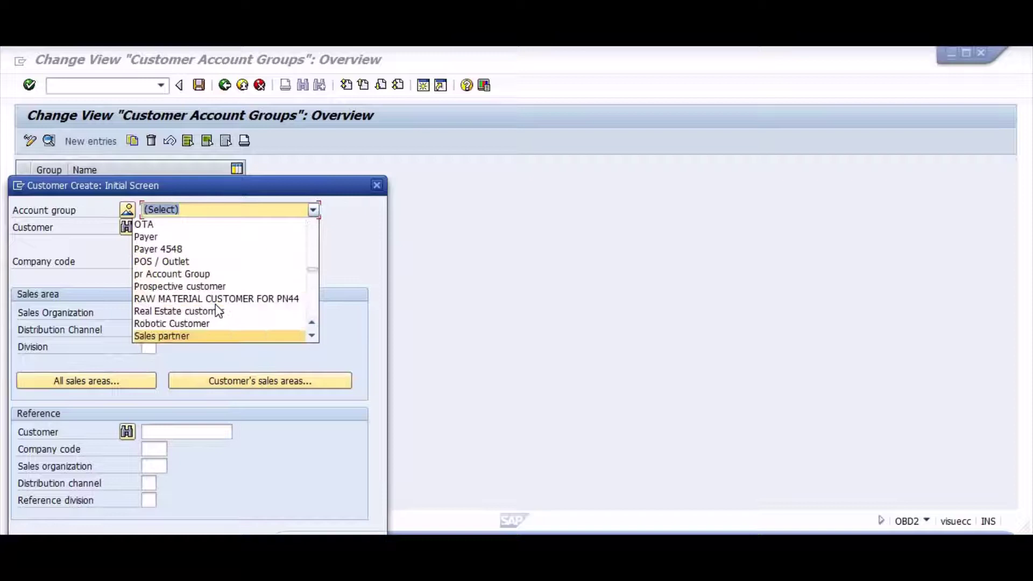
pyautogui.press('s')
pyautogui.press('s')
pyautogui.press('s')
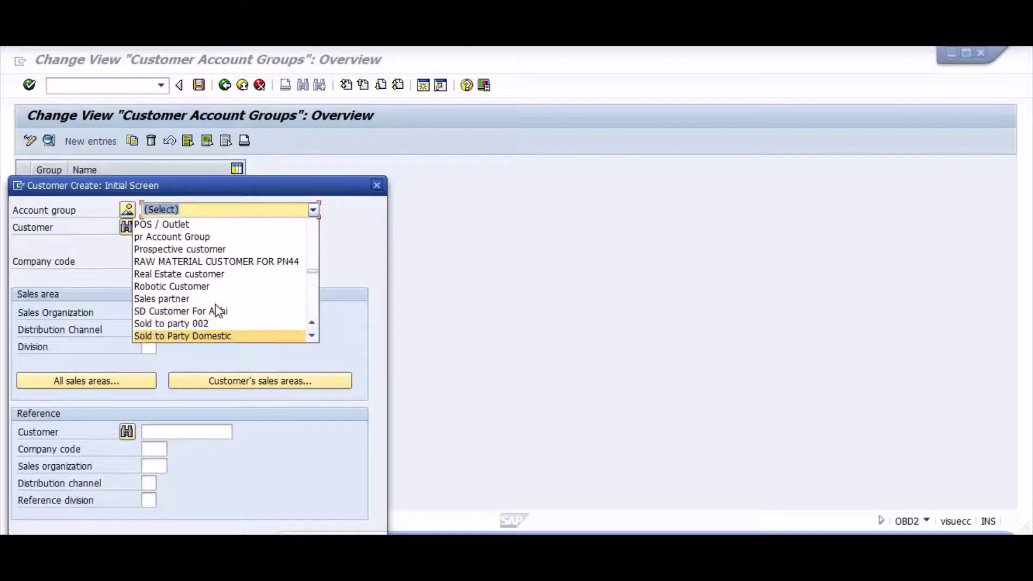
pyautogui.press('s')
pyautogui.press('s')
pyautogui.press('s')
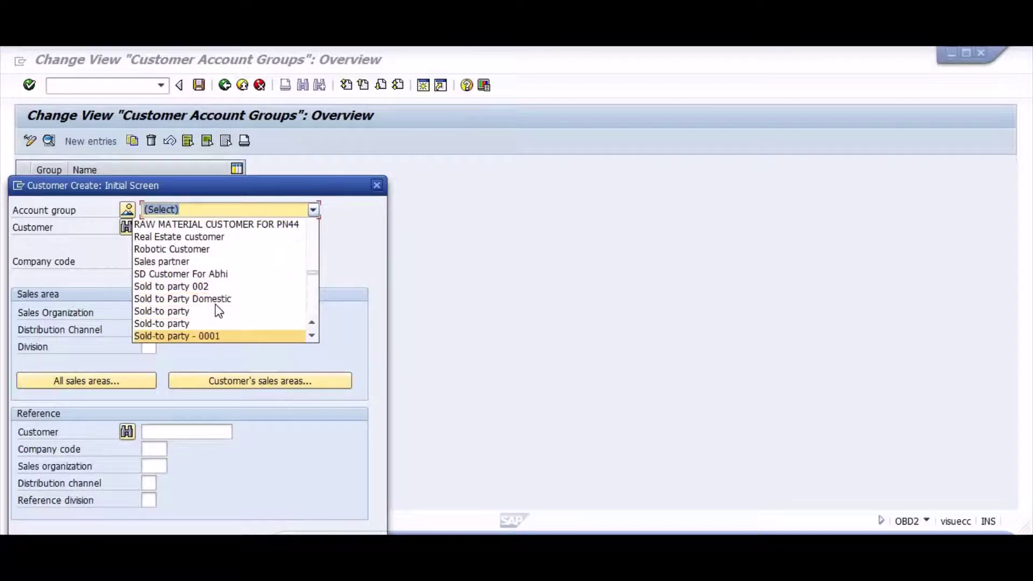
pyautogui.click(209, 335)
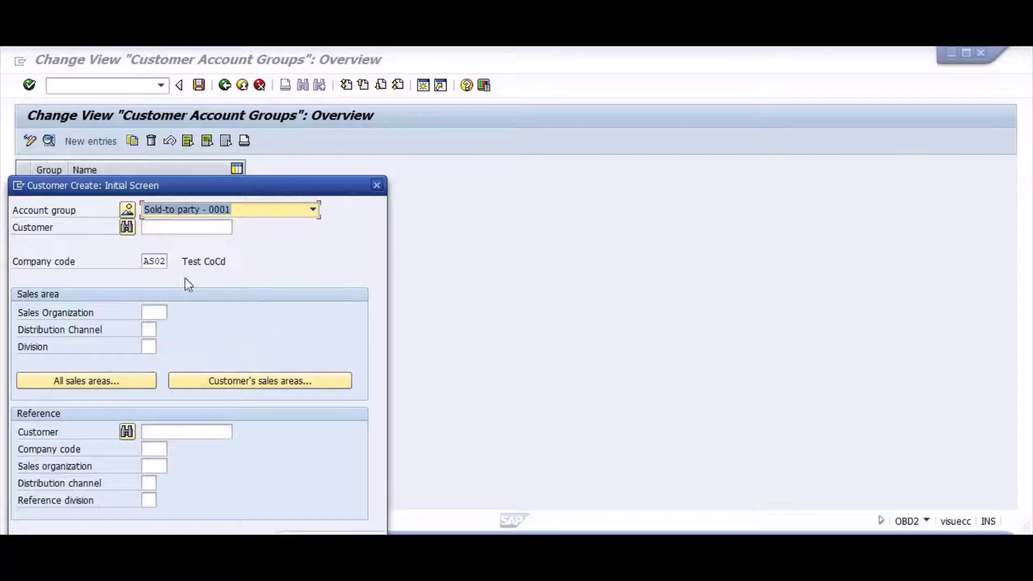
pyautogui.click(168, 227)
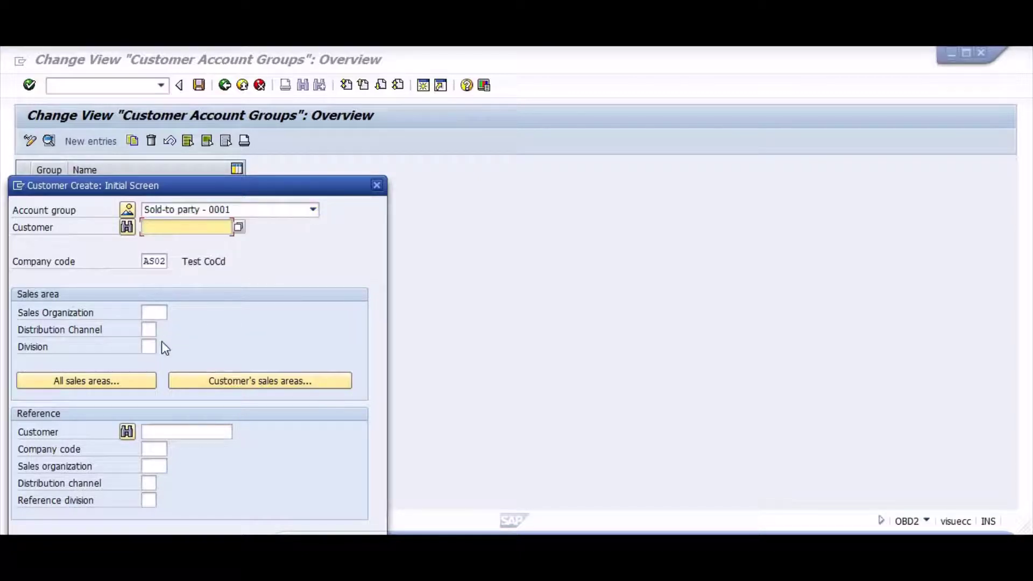
pyautogui.press('Return')
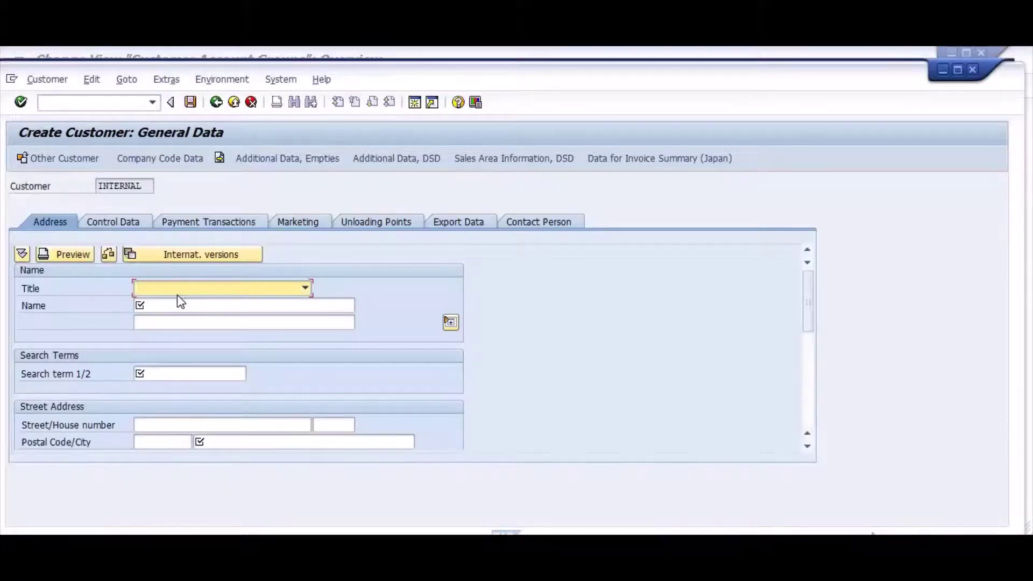
# Step: Enter title Company, name 'Test Customer AS02' and search term AS02
pyautogui.write('Company')
pyautogui.press('Return')
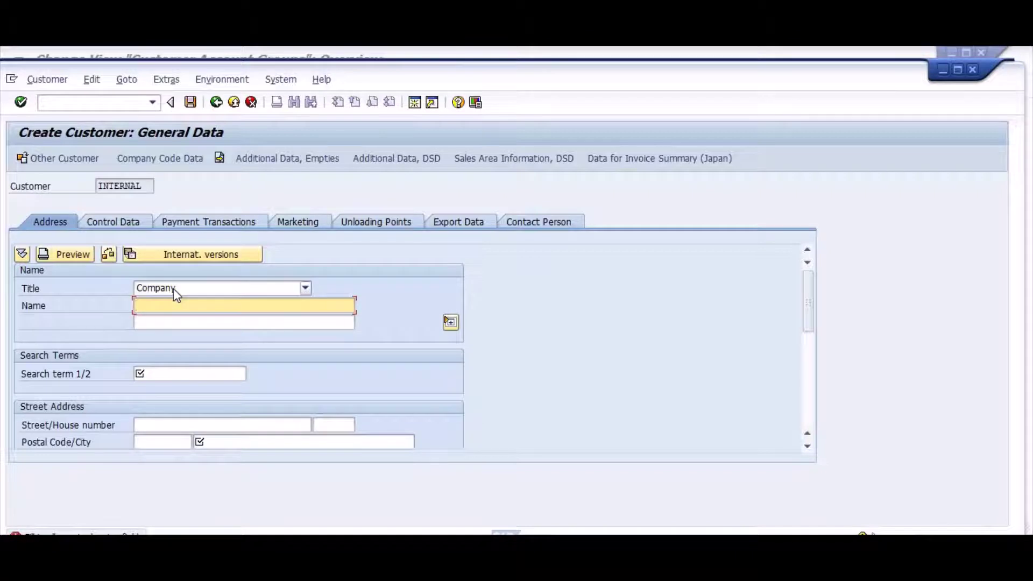
pyautogui.write('Te')
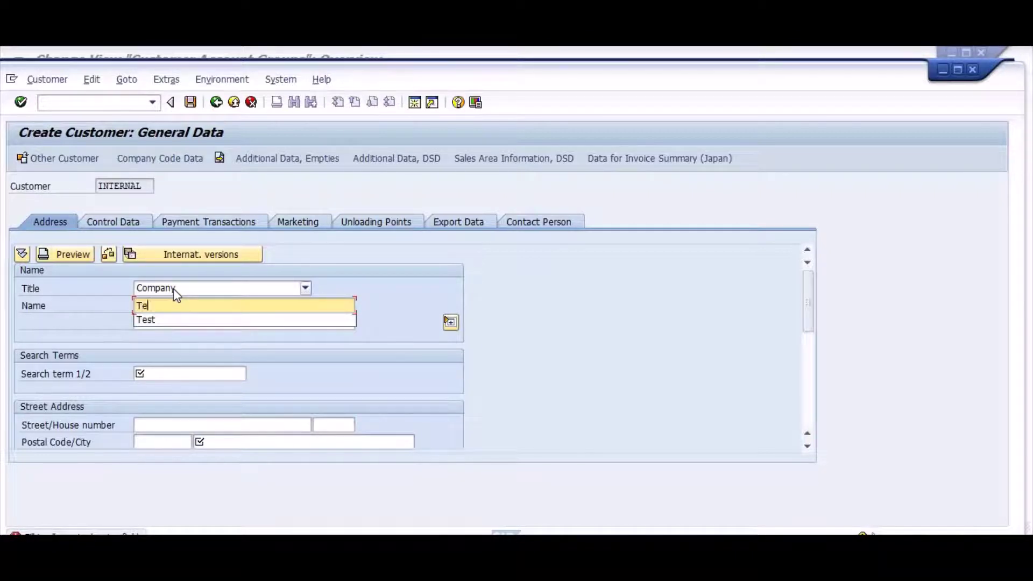
pyautogui.write('st')
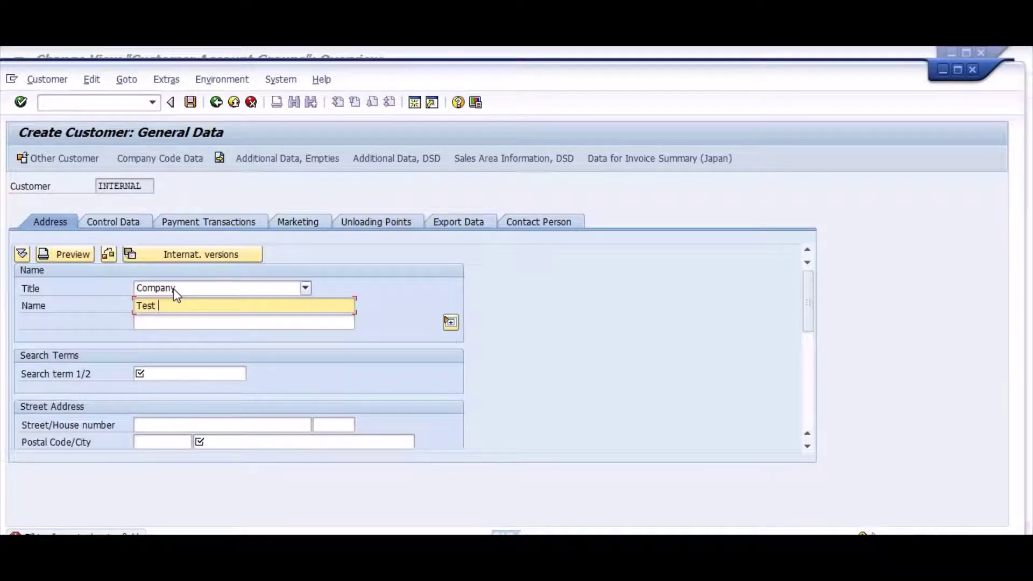
pyautogui.write(' Customer AS02')
pyautogui.press('Return')
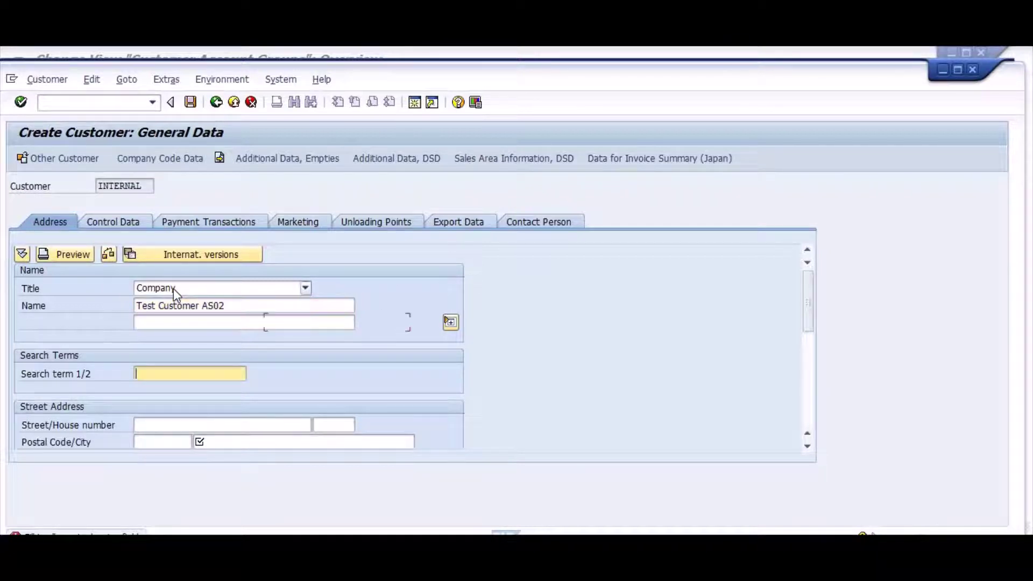
pyautogui.write('AS')
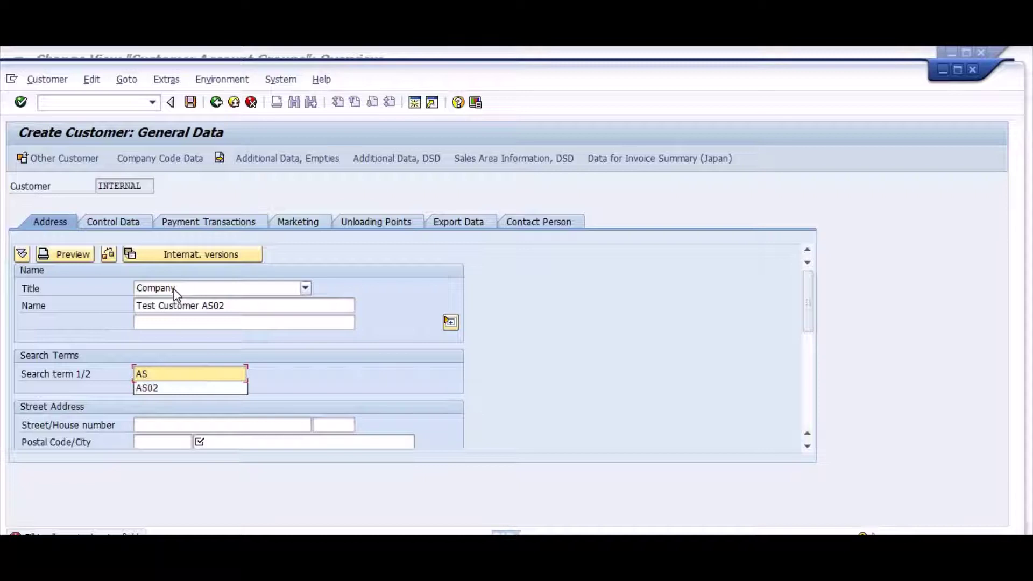
pyautogui.press('Down')
pyautogui.press('Return')
# Step: Fill in postal code 410001 and city TEST
pyautogui.press('Tab')
pyautogui.press('Tab')
pyautogui.press('Tab')
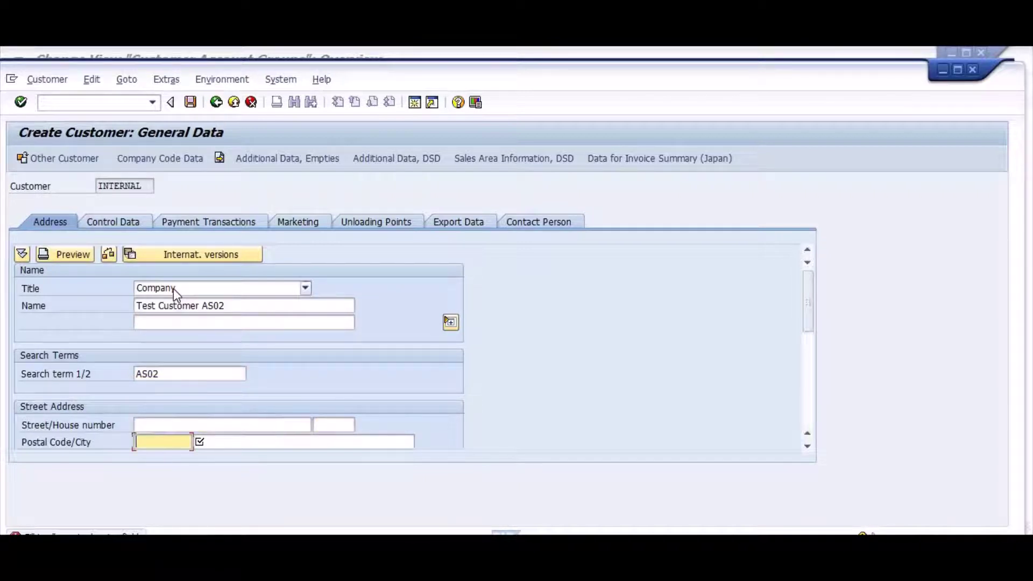
pyautogui.press('Tab')
pyautogui.hotkey('shift', 'Tab')
pyautogui.press('BackSpace')
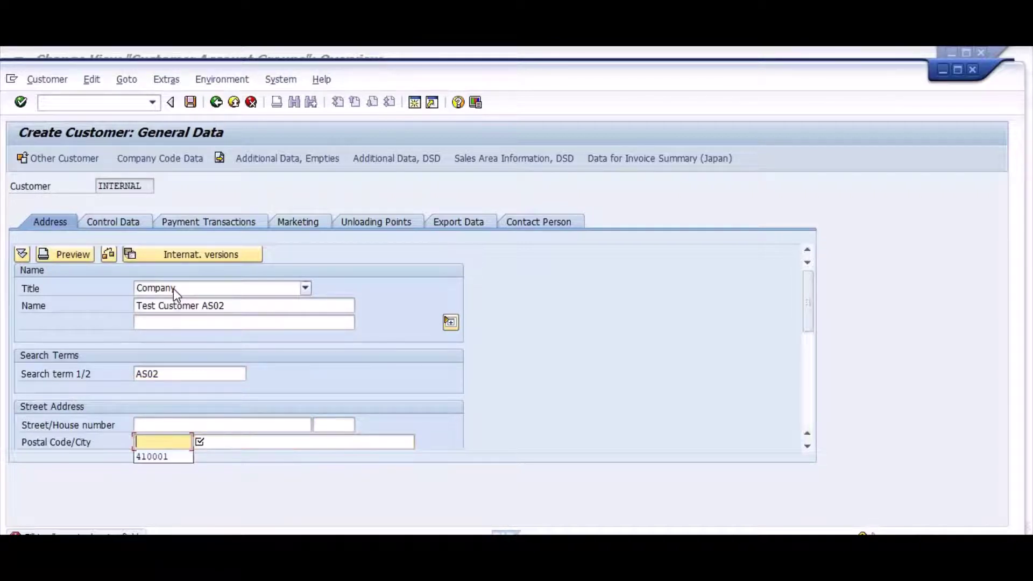
pyautogui.press('Down')
pyautogui.press('Return')
pyautogui.press('Tab')
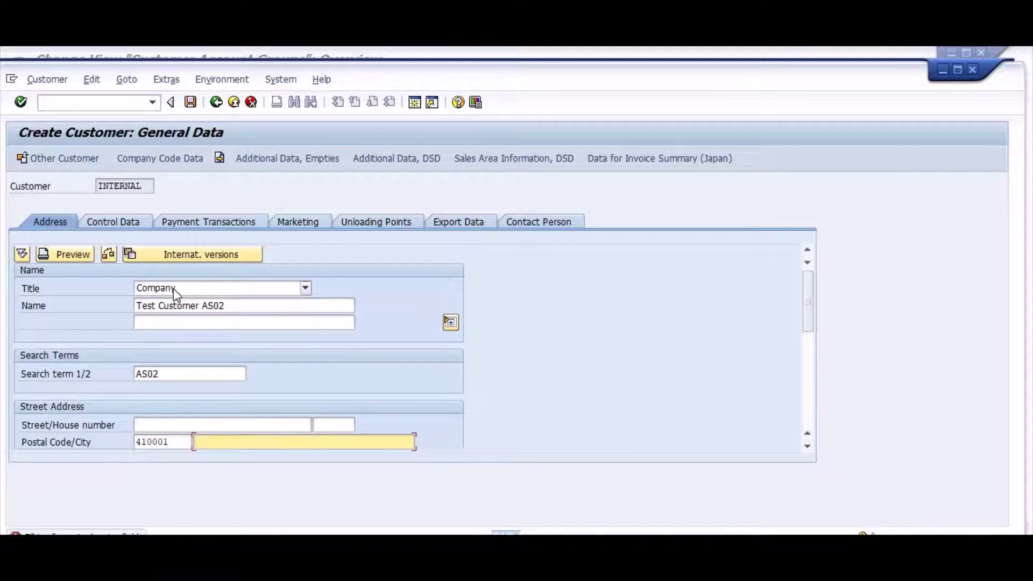
pyautogui.write('TEST')
# Step: Set country IN, region 13 and transportation zone SCI_IN, then confirm the address
pyautogui.press('Tab')
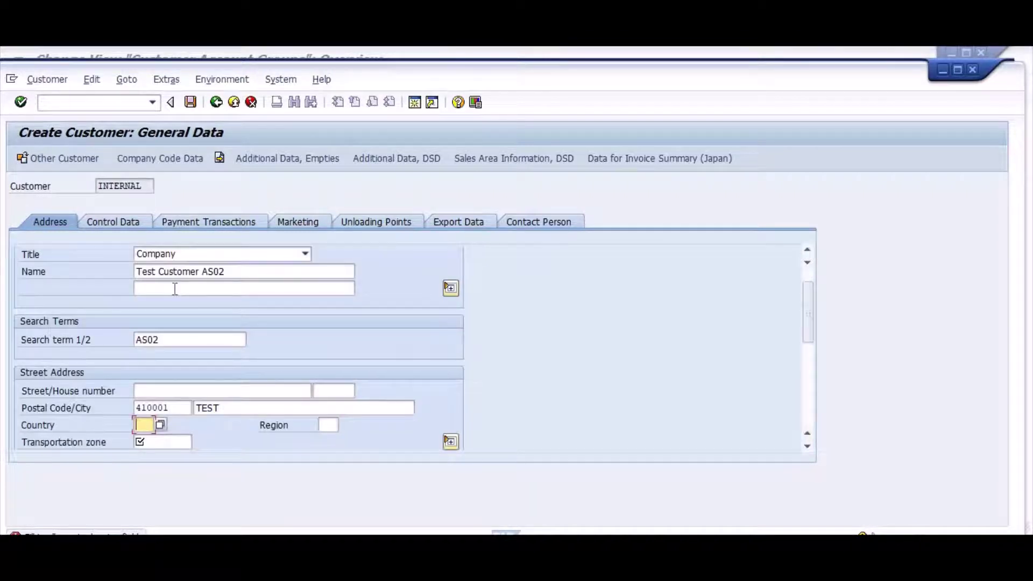
pyautogui.write('IN')
pyautogui.press('Tab')
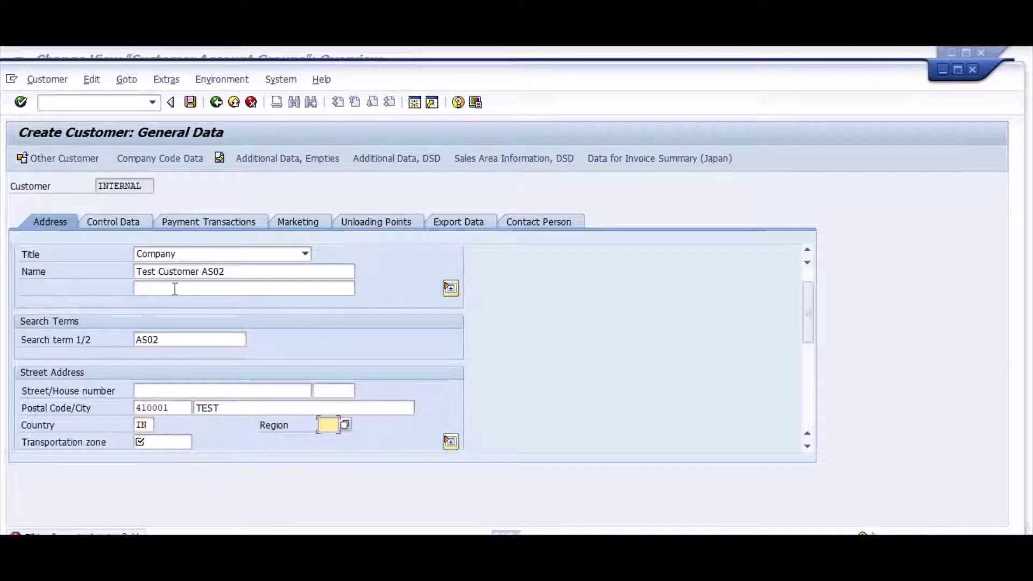
pyautogui.write('13')
pyautogui.press('Tab')
pyautogui.press('Return')
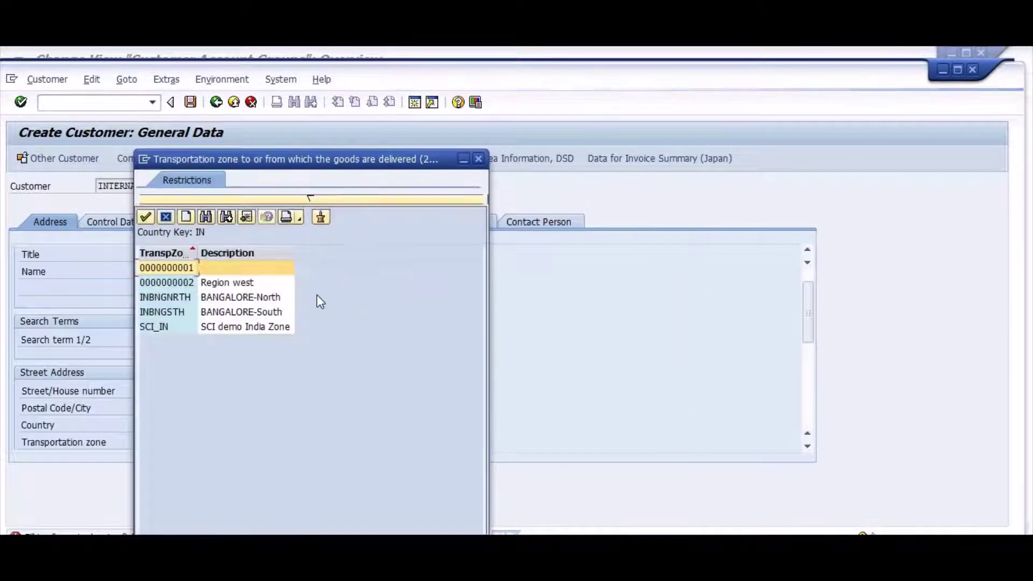
pyautogui.doubleClick(172, 327)
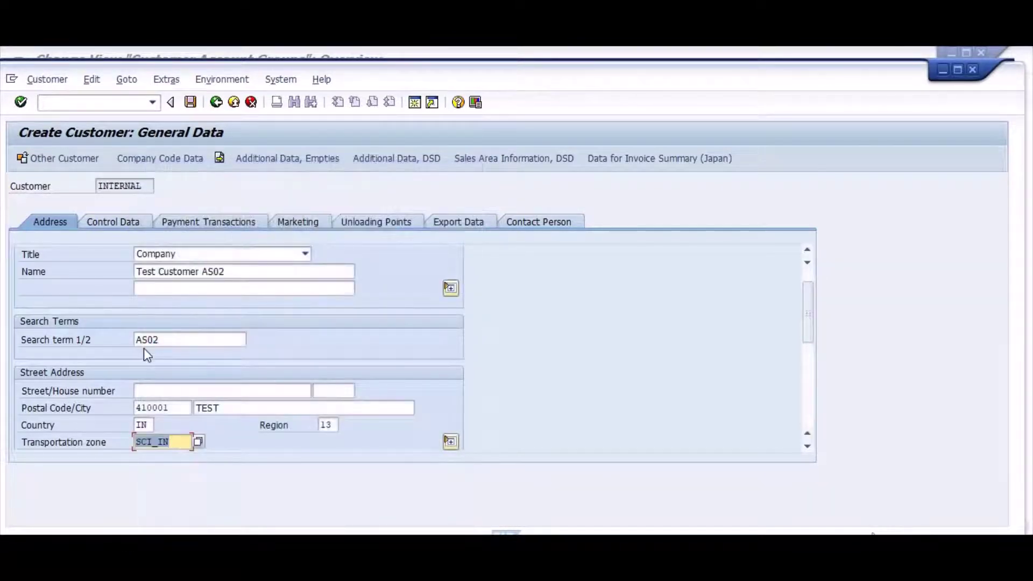
pyautogui.press('Return')
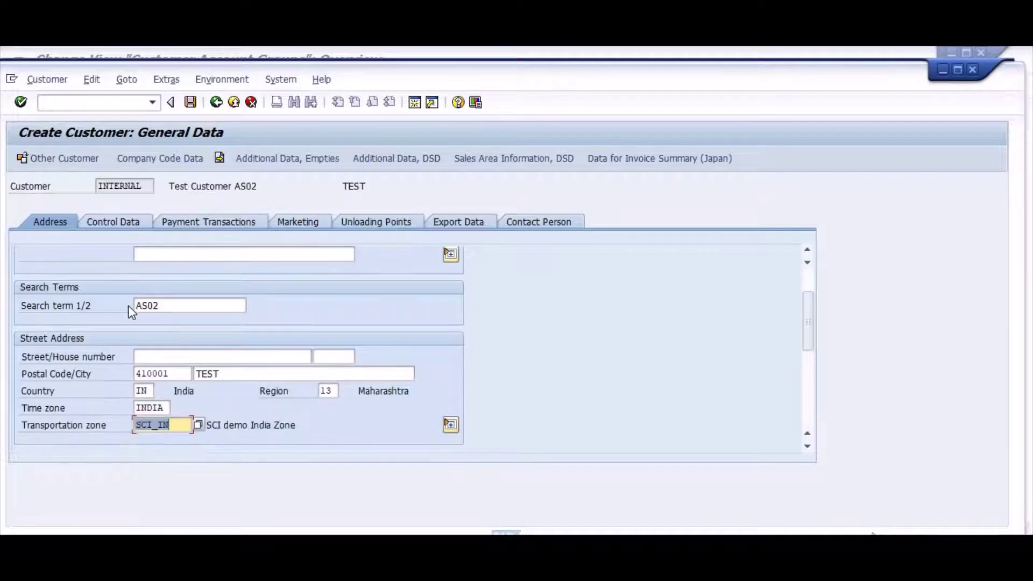
# Step: Assign reconciliation account 30000002 in the customer's company code data
pyautogui.click(110, 221)
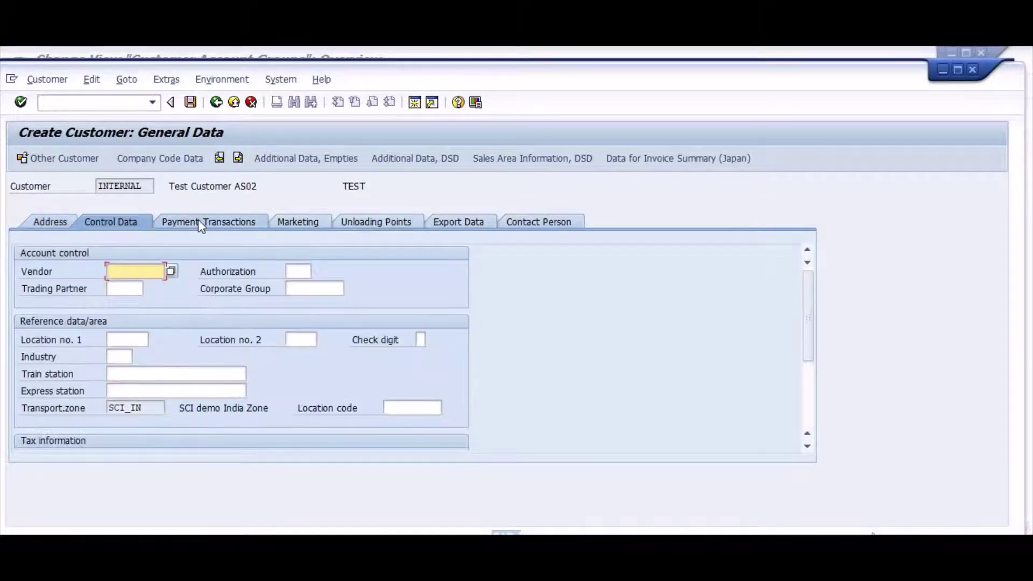
pyautogui.press('Down')
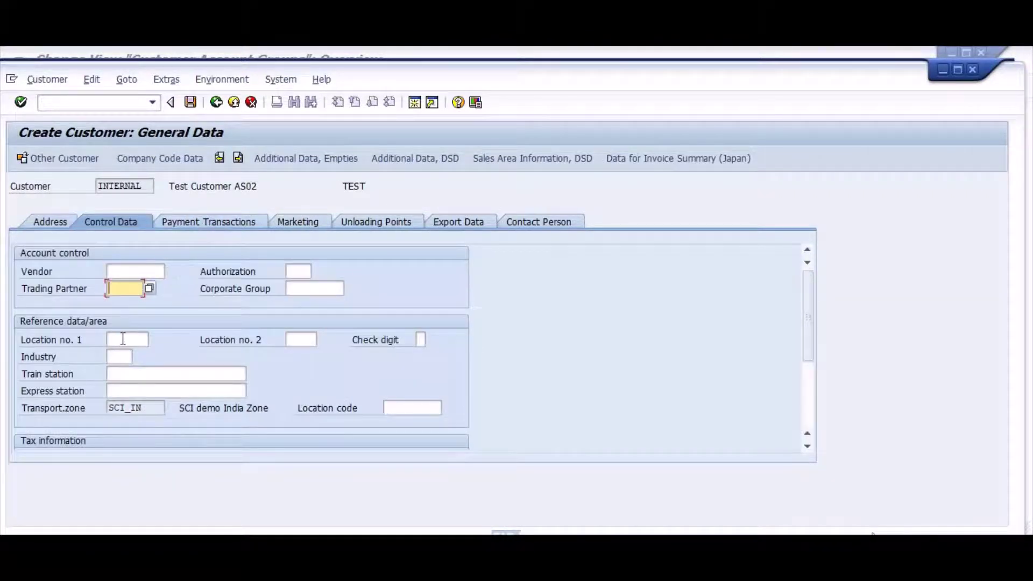
pyautogui.click(191, 221)
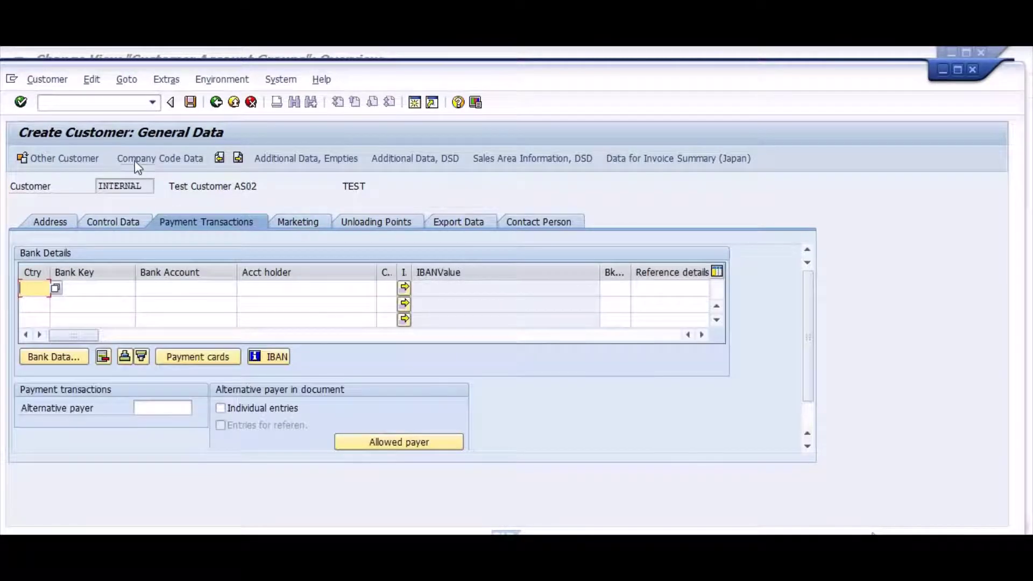
pyautogui.click(139, 158)
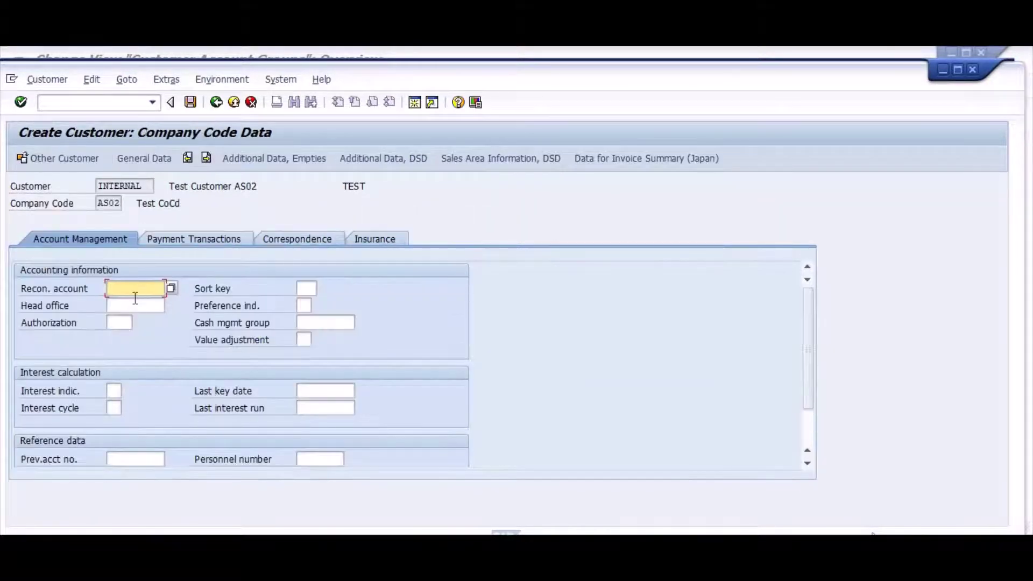
pyautogui.click(171, 288)
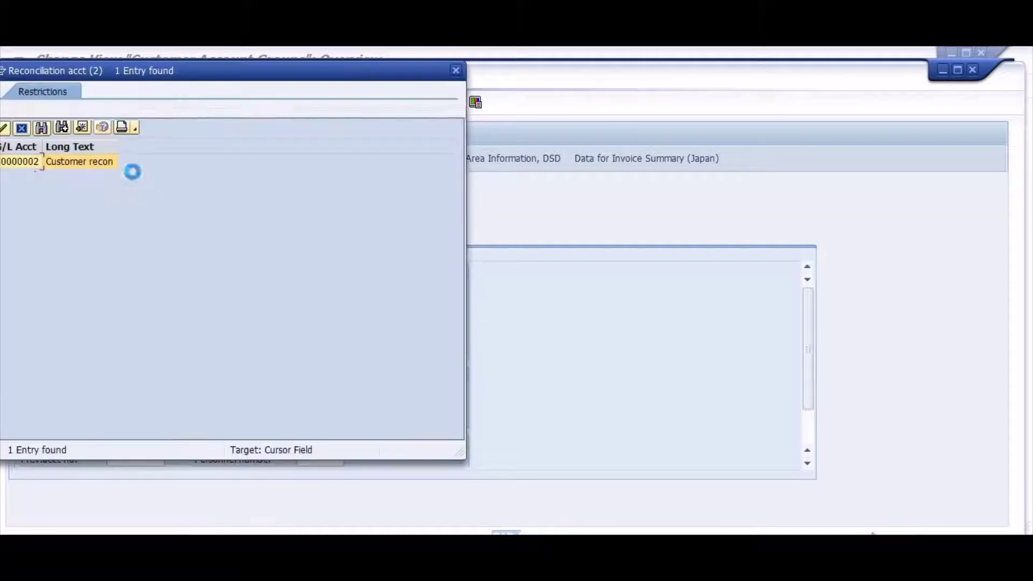
pyautogui.doubleClick(21, 160)
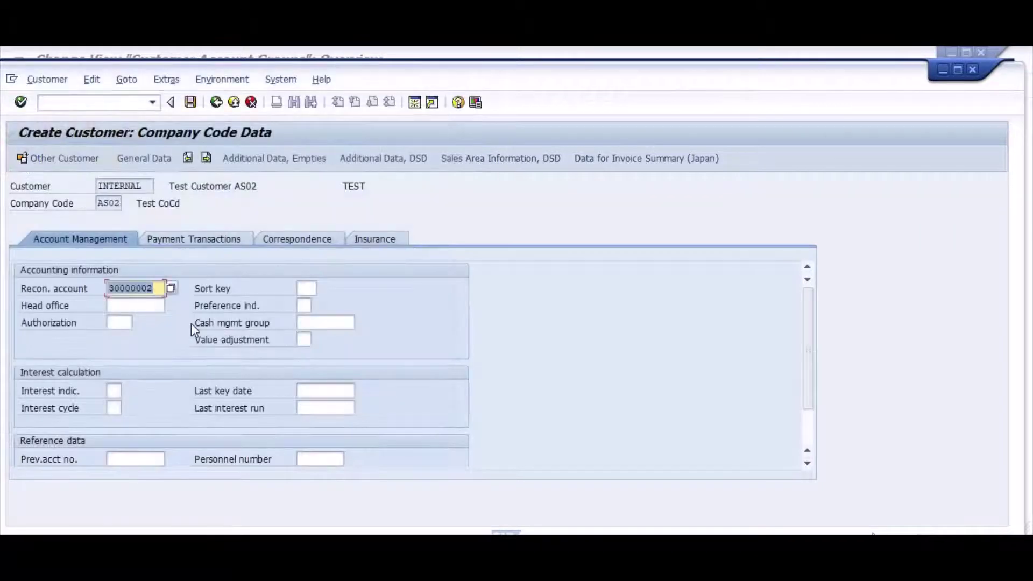
# Step: Set terms of payment 0001 (payable immediately) and save the new customer
pyautogui.click(149, 306)
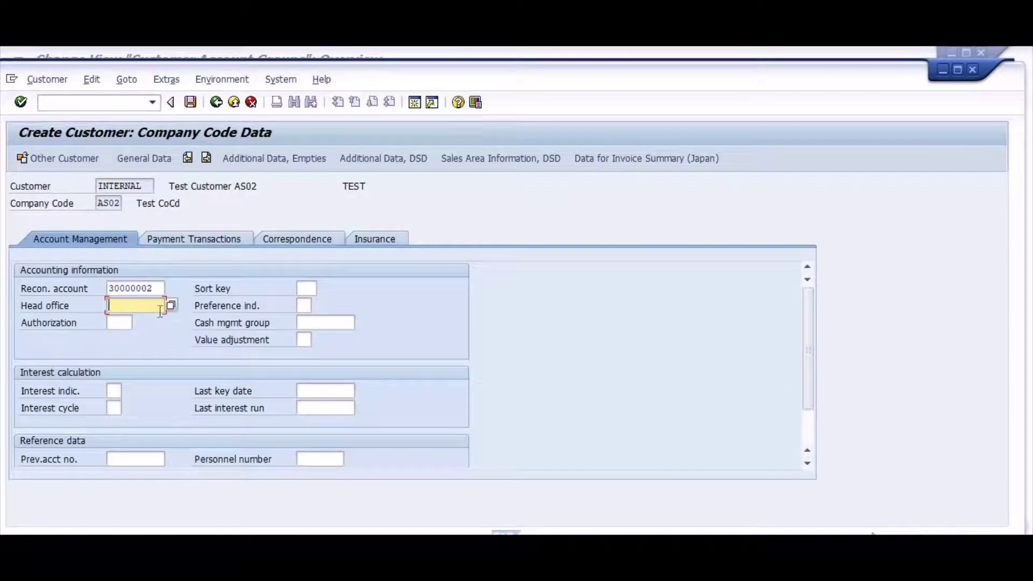
pyautogui.click(193, 242)
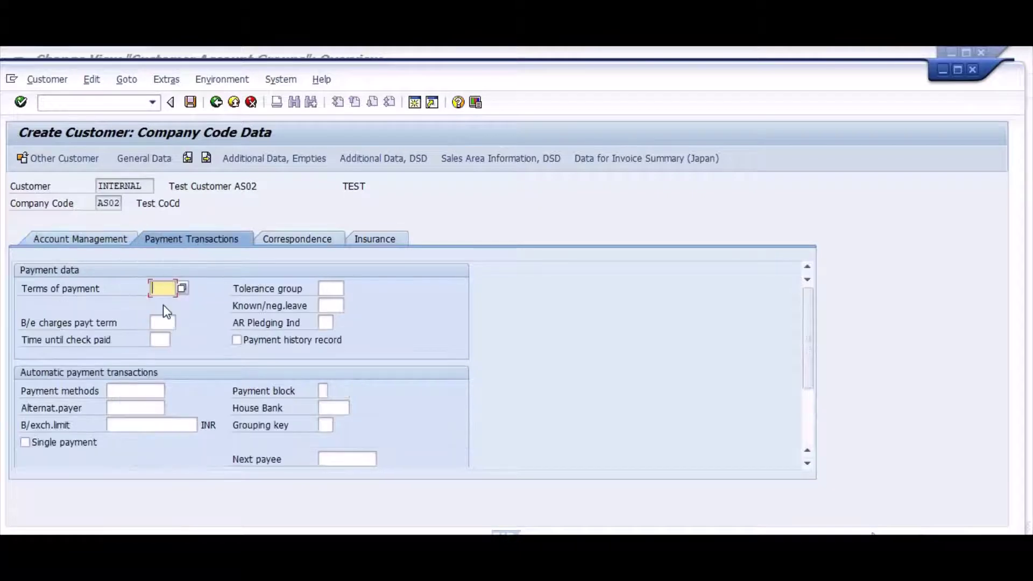
pyautogui.click(162, 322)
pyautogui.click(161, 288)
pyautogui.press('Return')
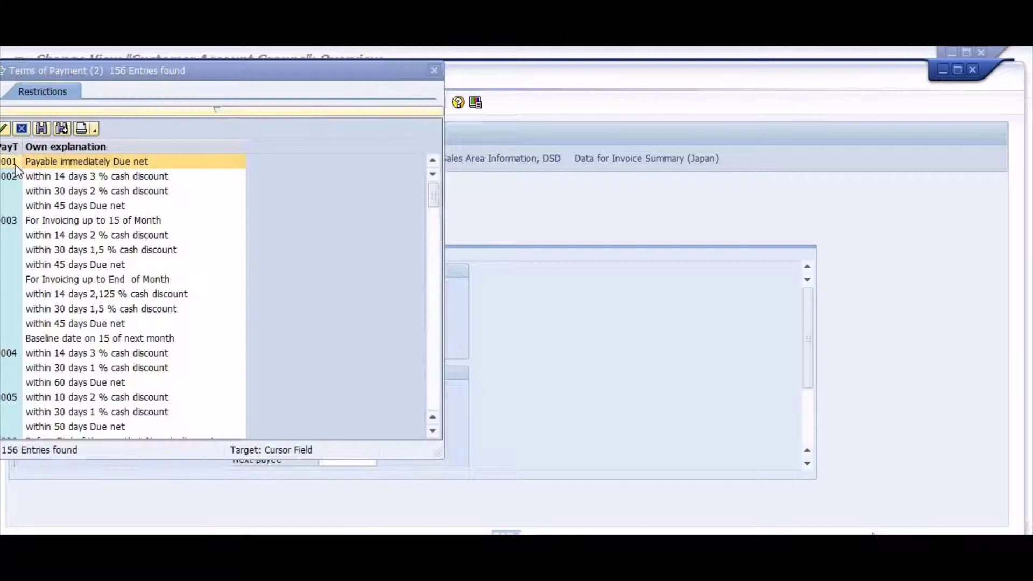
pyautogui.doubleClick(15, 164)
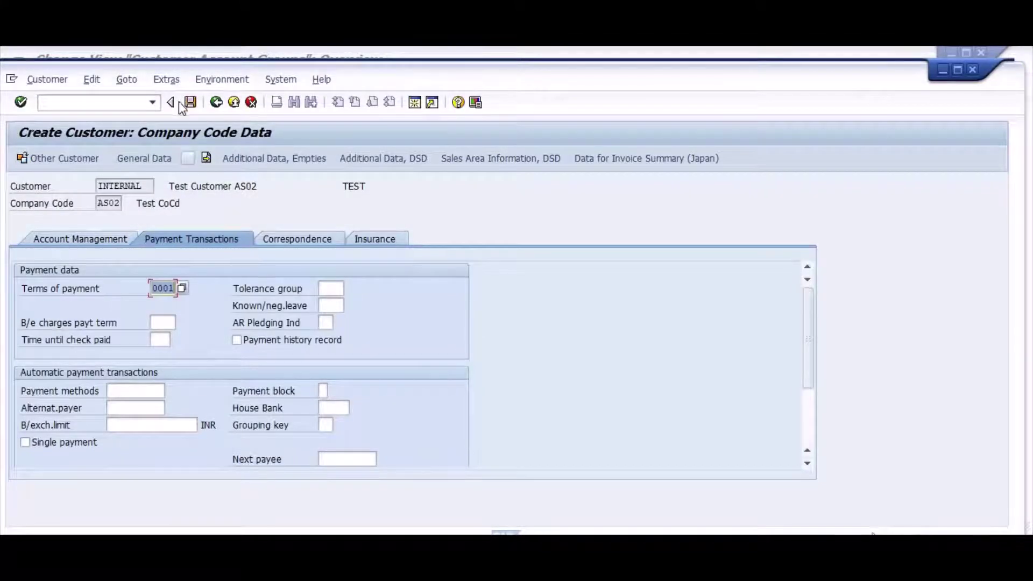
pyautogui.click(189, 102)
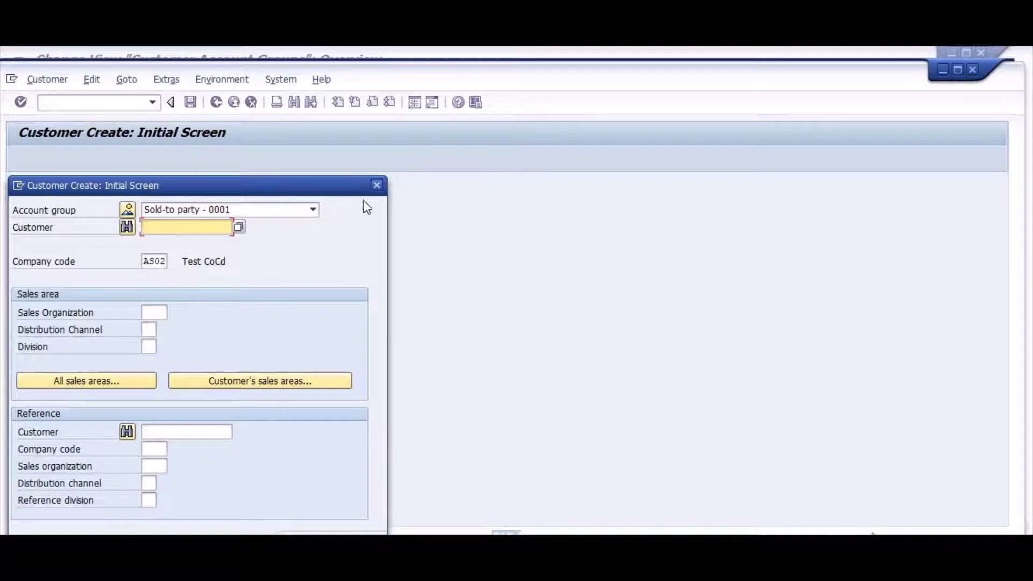
# Step: Close the Customer Create screen and mark item 34, Dunning OB61, in the Word guide
pyautogui.click(376, 185)
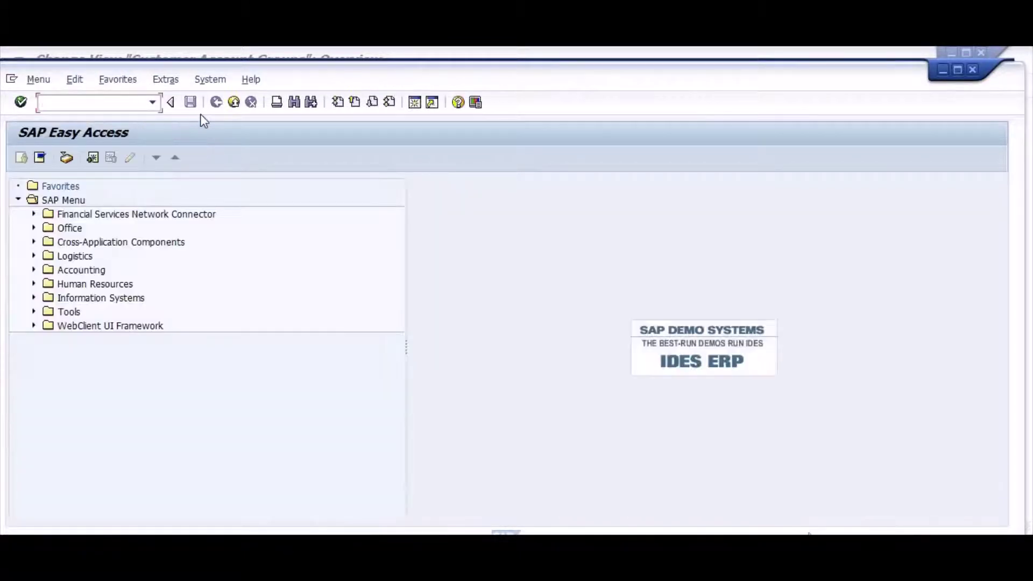
pyautogui.hotkey('alt', 'Tab')
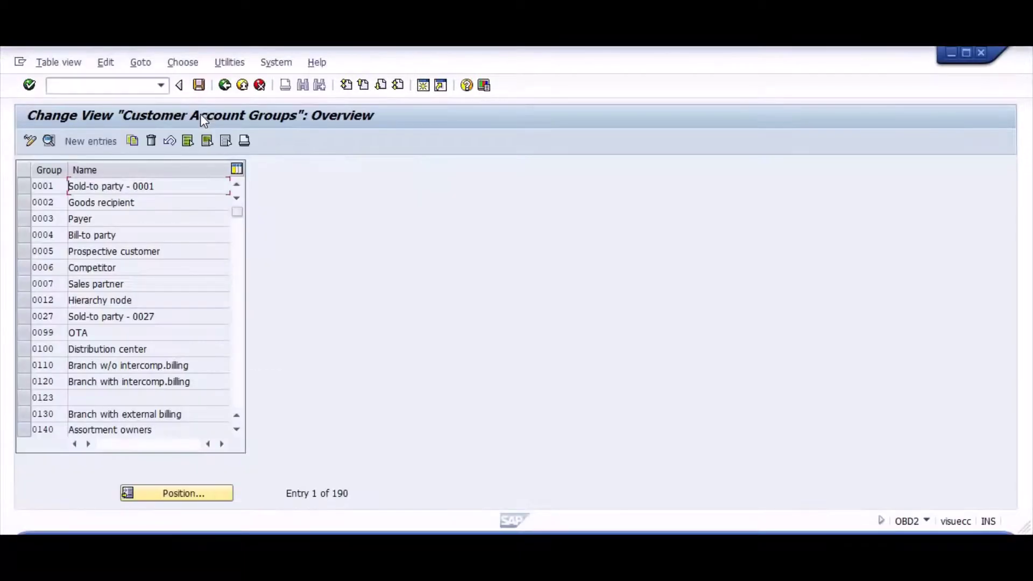
pyautogui.hotkey('alt', 'Tab')
pyautogui.hotkey('alt', 'Tab')
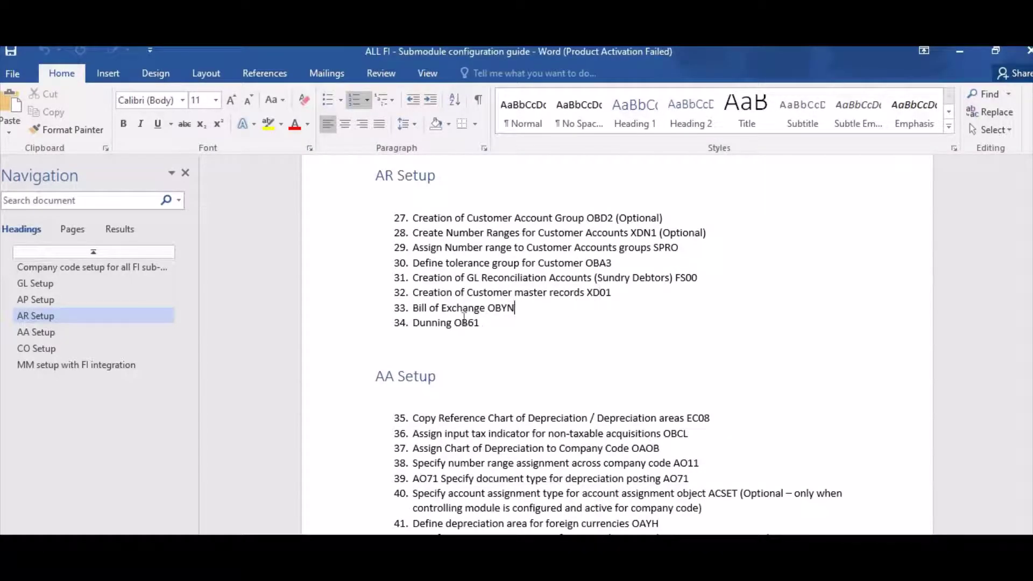
pyautogui.click(482, 324)
# Step: Open the OB61 dunning areas table and select company code 0000's Domestic vendors entry as template
pyautogui.hotkey('alt', 'Tab')
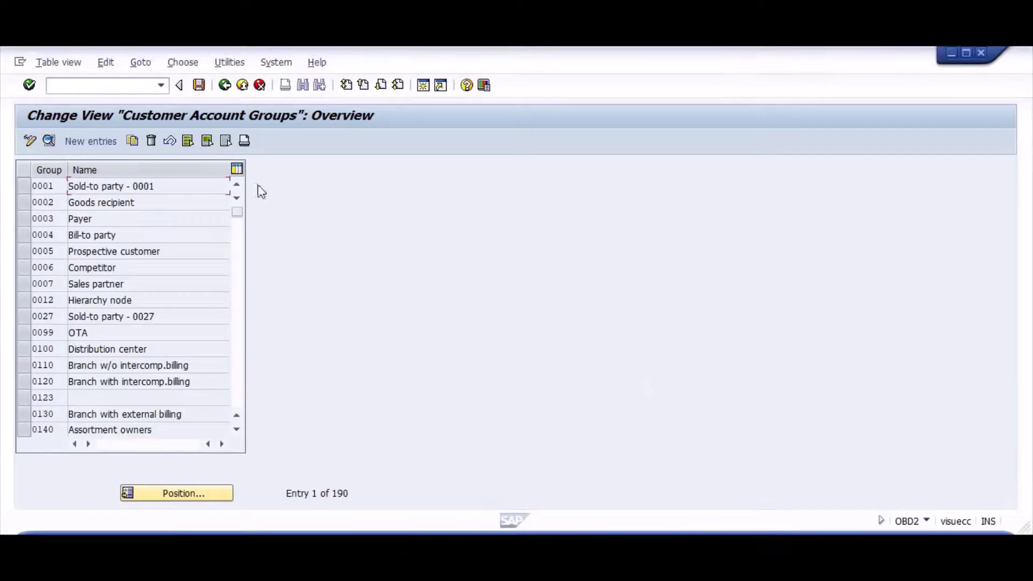
pyautogui.click(100, 86)
pyautogui.write('/N')
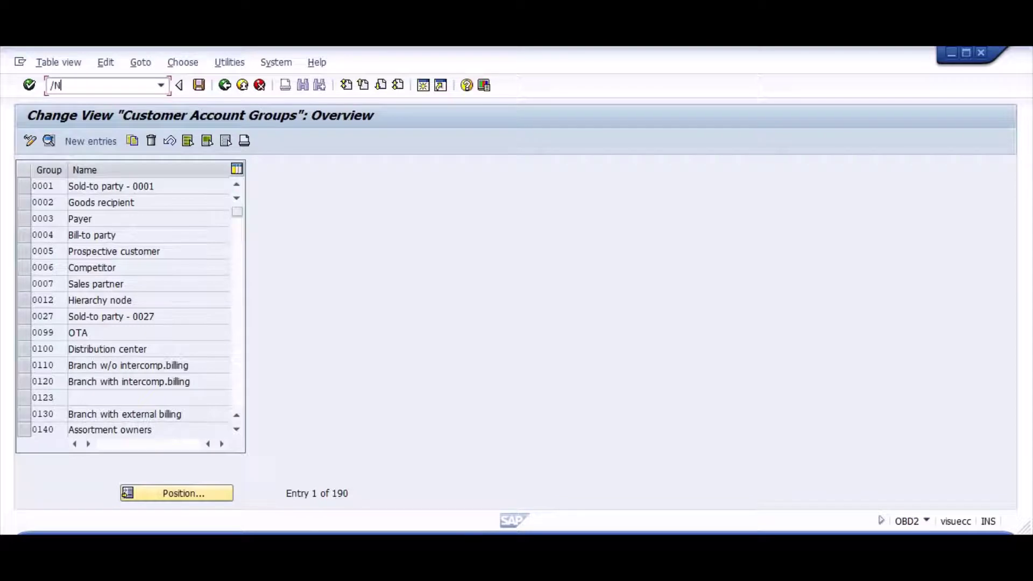
pyautogui.write('OB61')
pyautogui.press('Return')
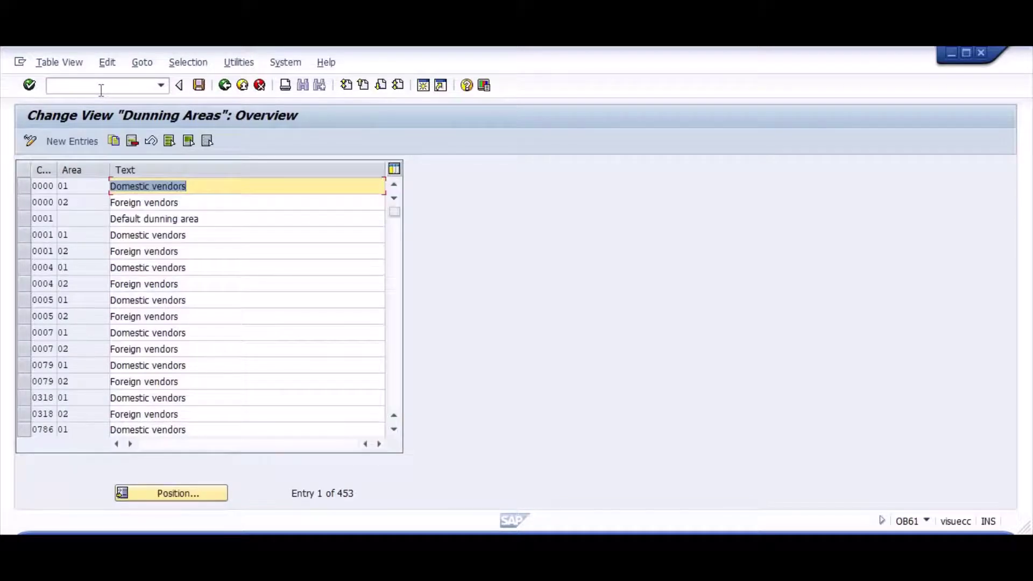
pyautogui.click(84, 186)
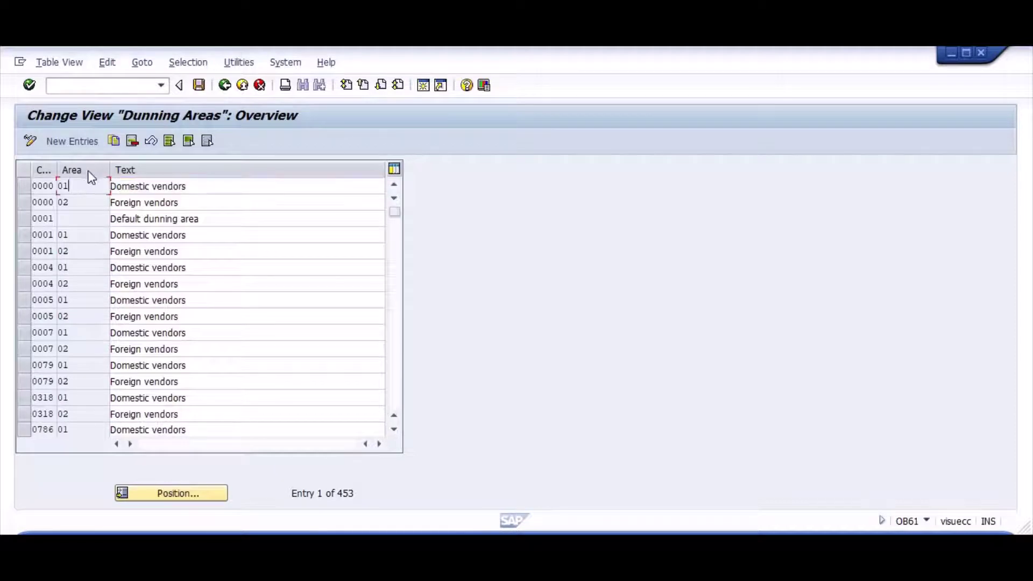
pyautogui.doubleClick(69, 192)
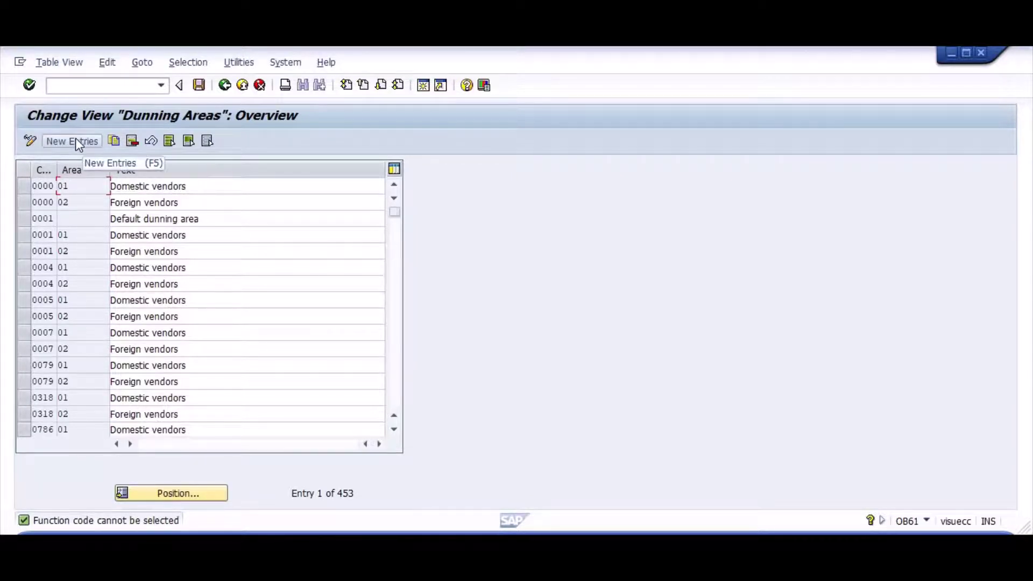
pyautogui.click(28, 189)
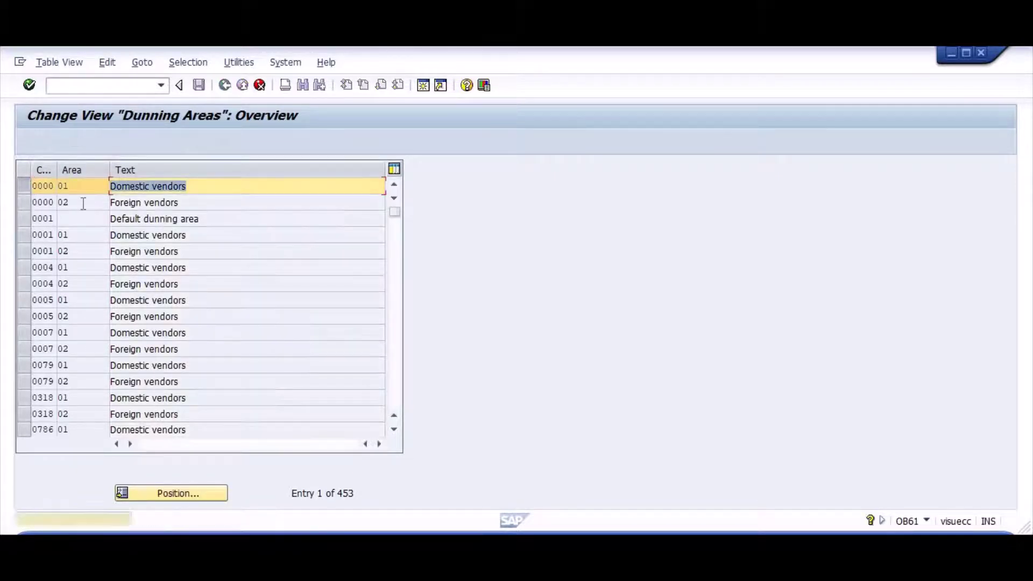
pyautogui.click(129, 204)
pyautogui.press('Return')
pyautogui.press('Return')
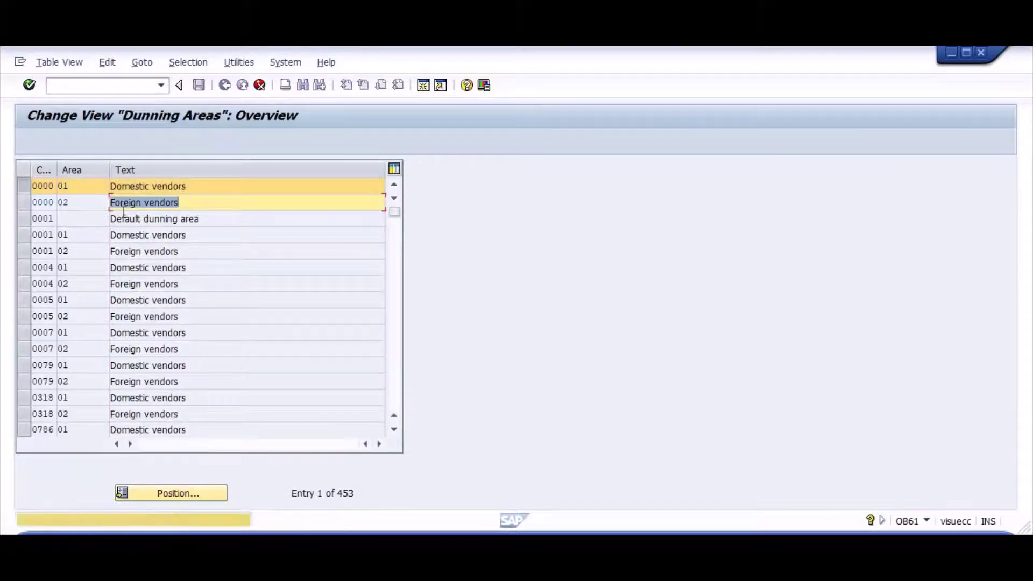
pyautogui.press('Return')
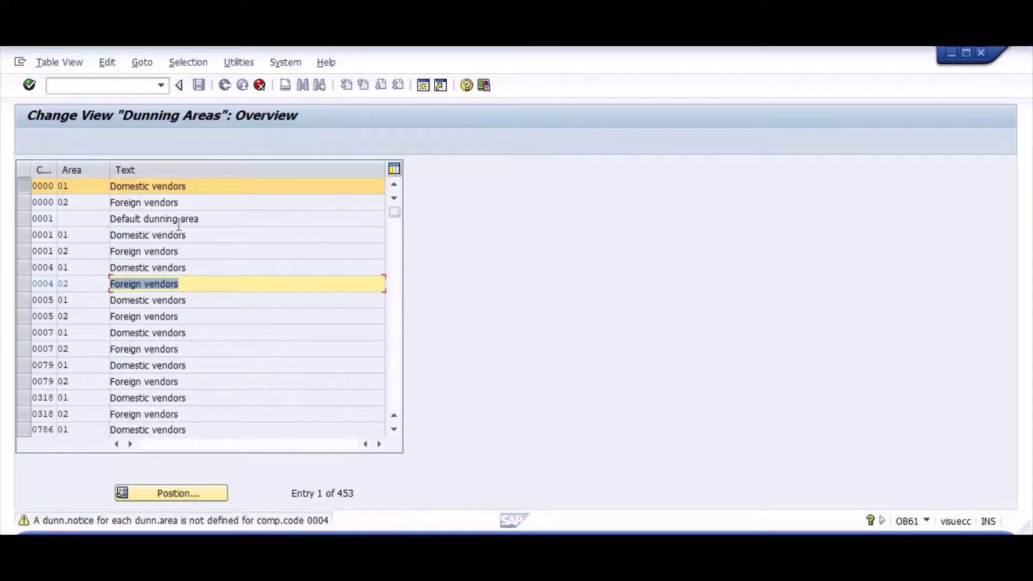
# Step: Copy it as company code AS02, dunning area 01, and save to a customizing request
pyautogui.press('F2')
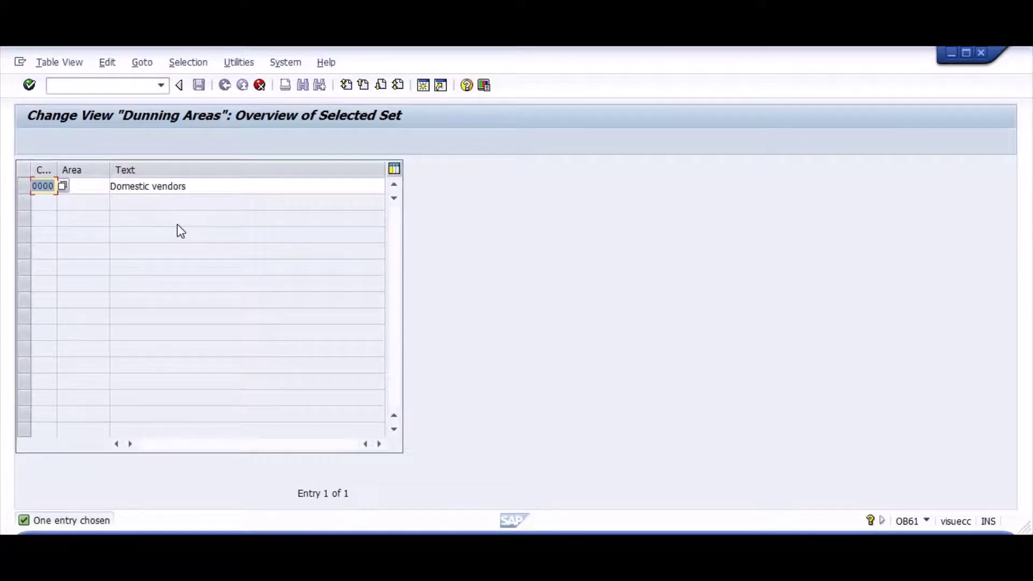
pyautogui.write('AS02')
pyautogui.press('Tab')
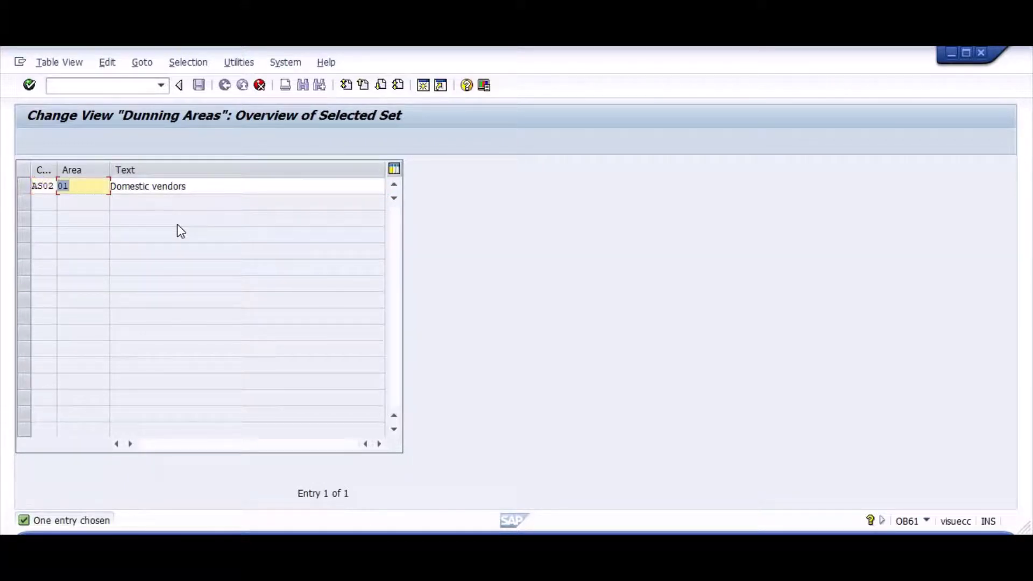
pyautogui.press('Return')
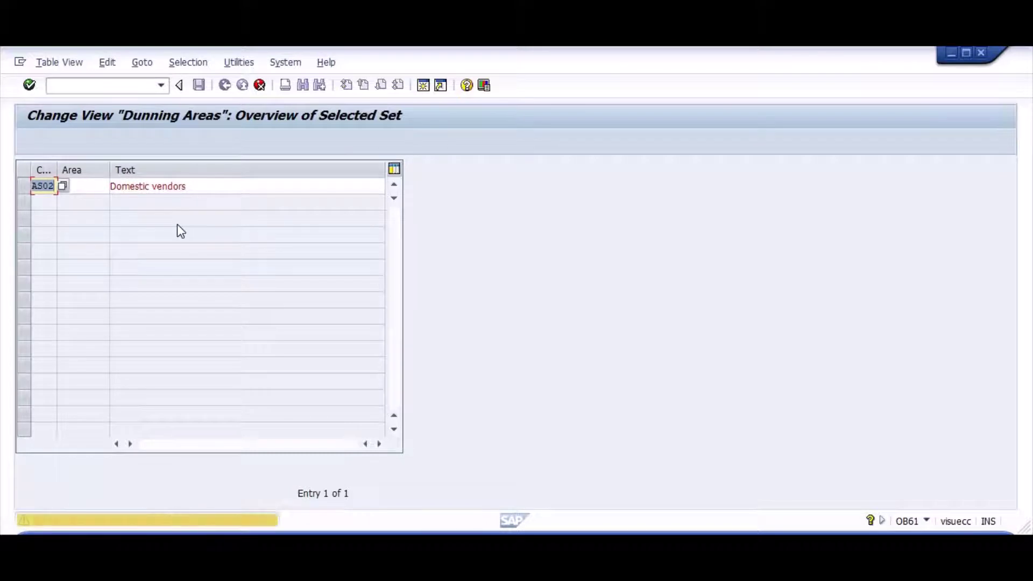
pyautogui.press('Tab')
pyautogui.write('01')
pyautogui.press('Return')
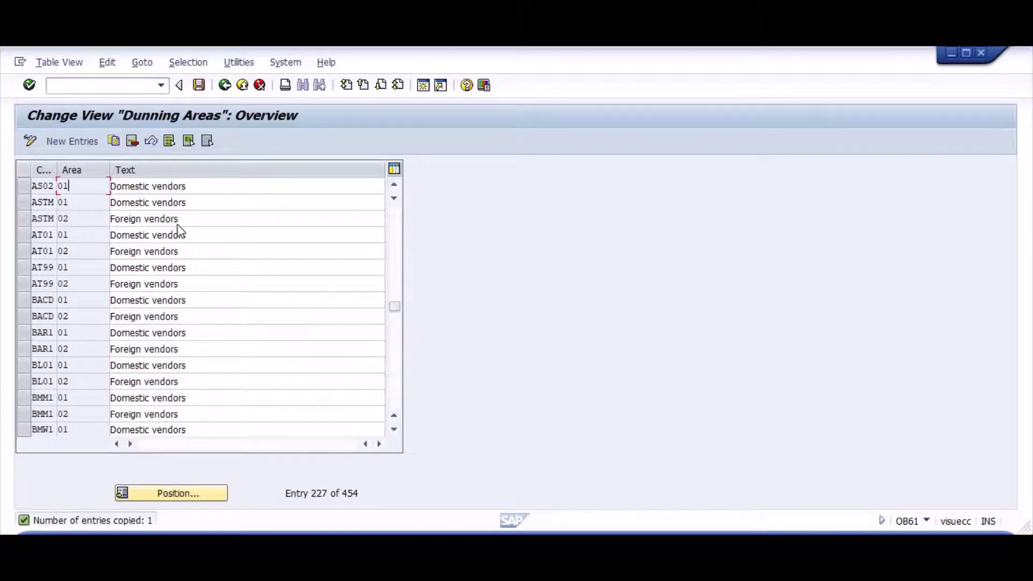
pyautogui.hotkey('ctrl', 's')
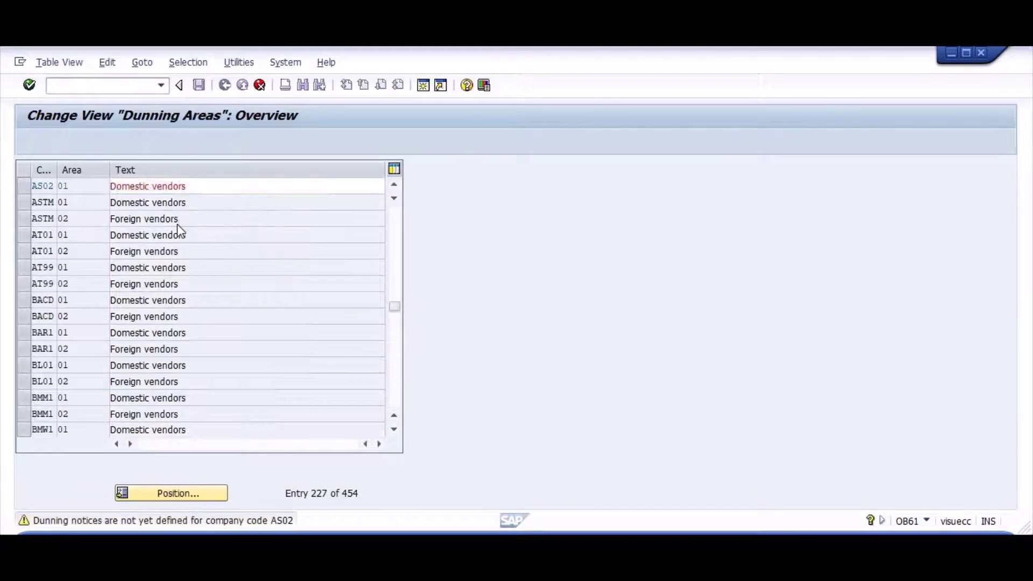
pyautogui.press('F3')
pyautogui.press('Return')
pyautogui.press('Return')
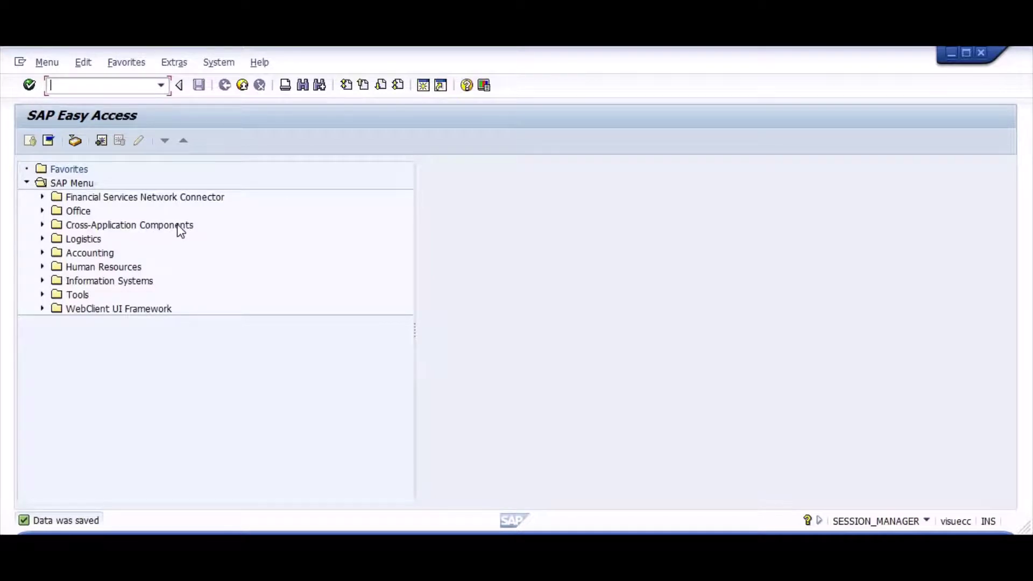
# Step: Through F150's change configuration, review dunning procedure 0001 (Four-level dunning, every two weeks)
pyautogui.write('F150')
pyautogui.press('Return')
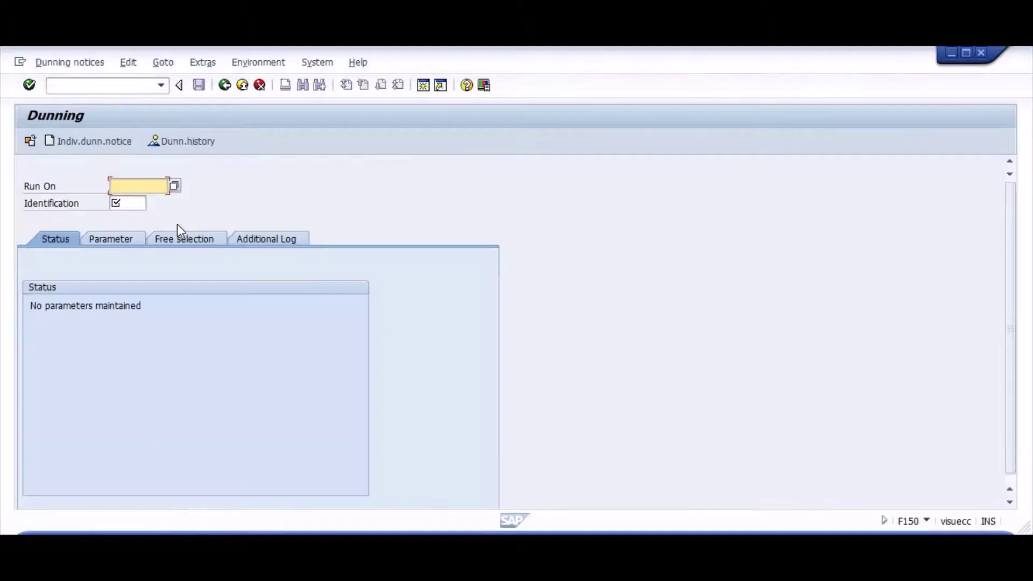
pyautogui.click(166, 63)
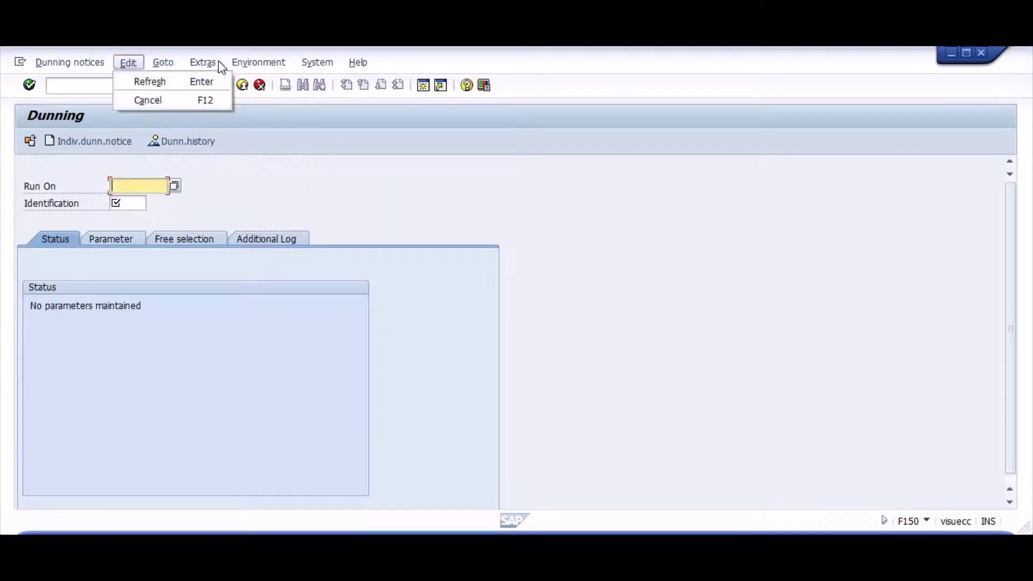
pyautogui.moveTo(253, 61)
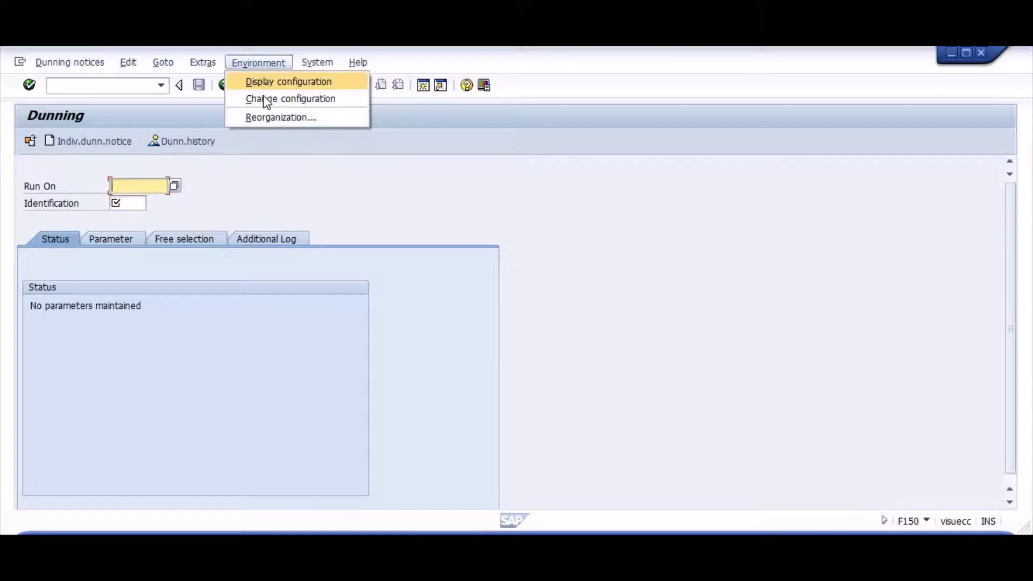
pyautogui.click(261, 98)
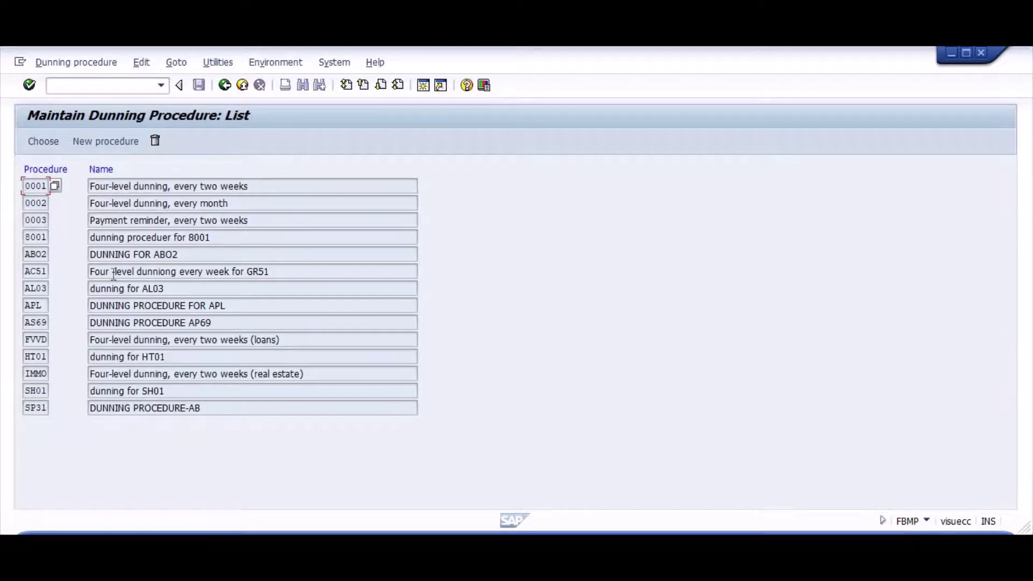
pyautogui.click(113, 272)
pyautogui.doubleClick(39, 186)
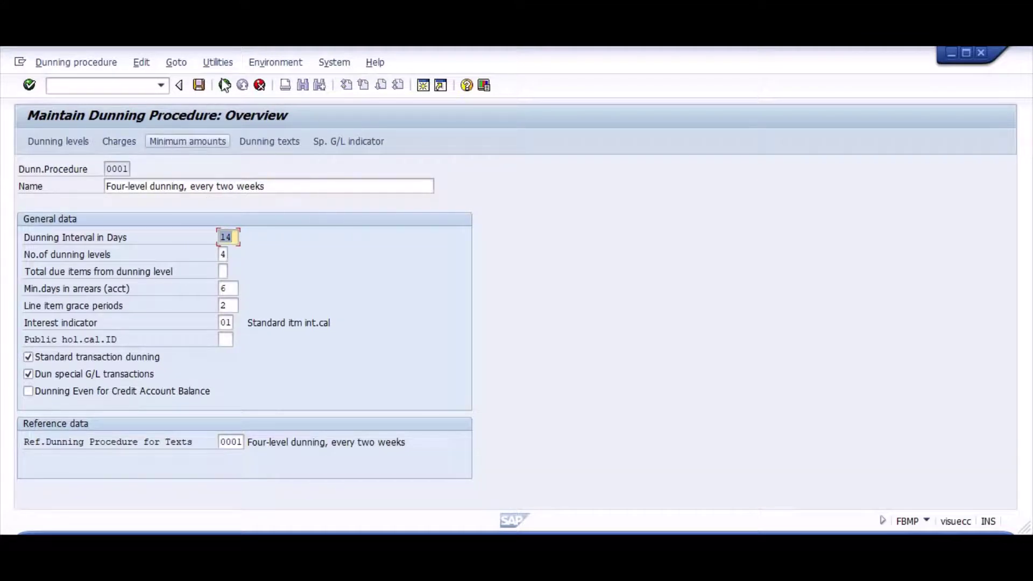
pyautogui.press('F3')
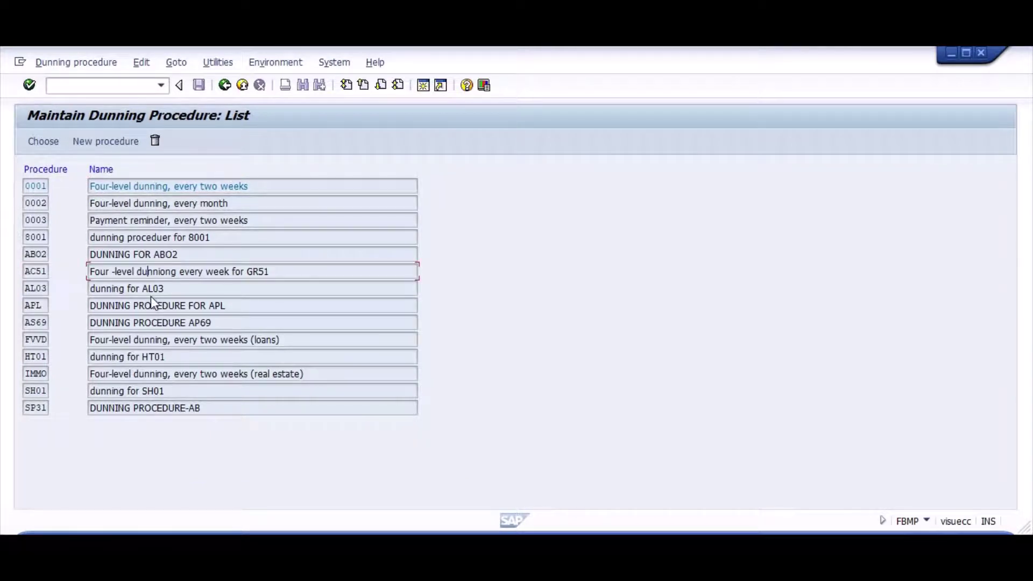
pyautogui.doubleClick(50, 184)
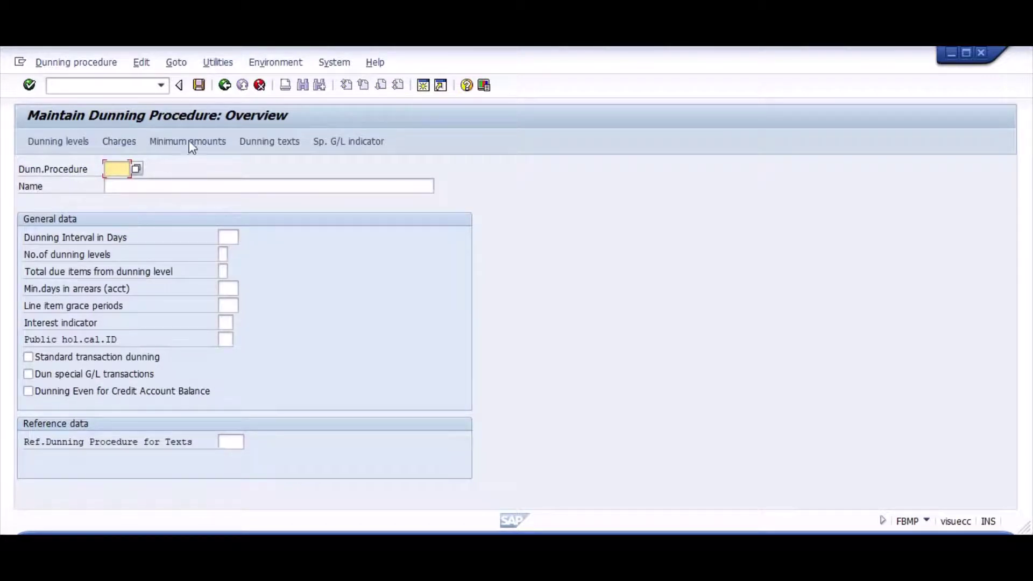
pyautogui.click(259, 86)
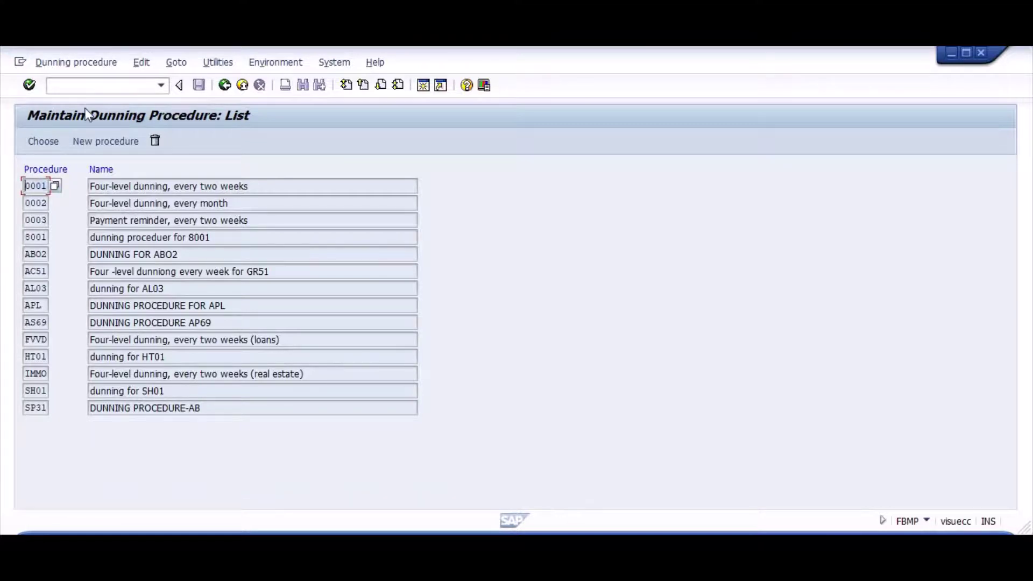
pyautogui.click(89, 91)
# Step: Open the AS02 test customer in XD03 change mode on its correspondence data
pyautogui.write('/')
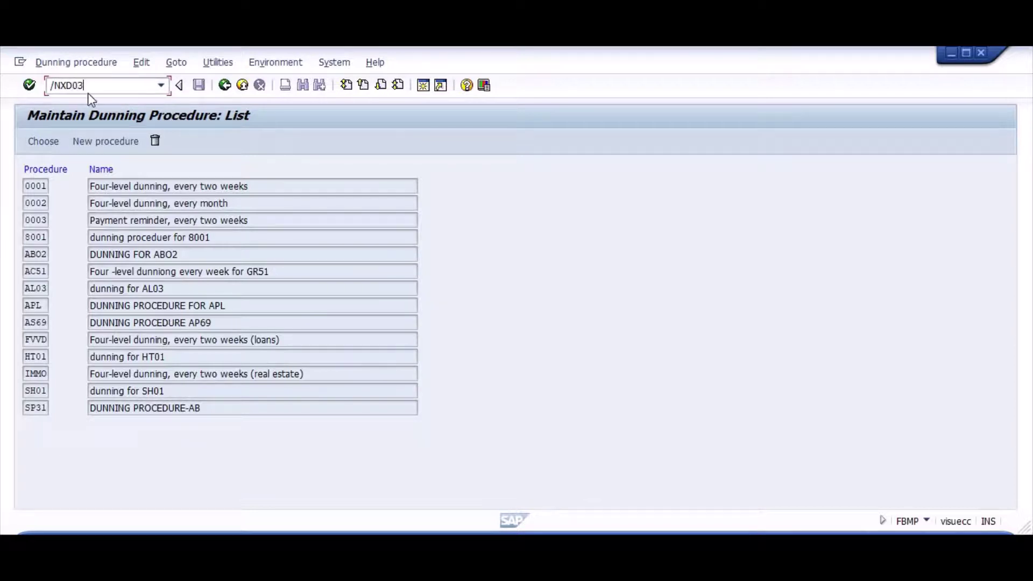
pyautogui.write('NXD03')
pyautogui.press('Return')
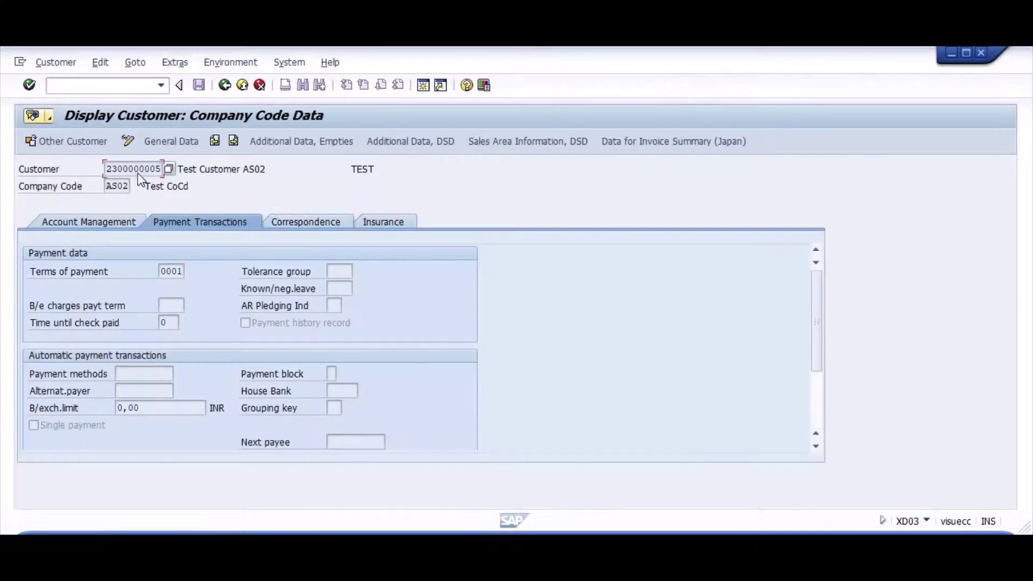
pyautogui.click(213, 143)
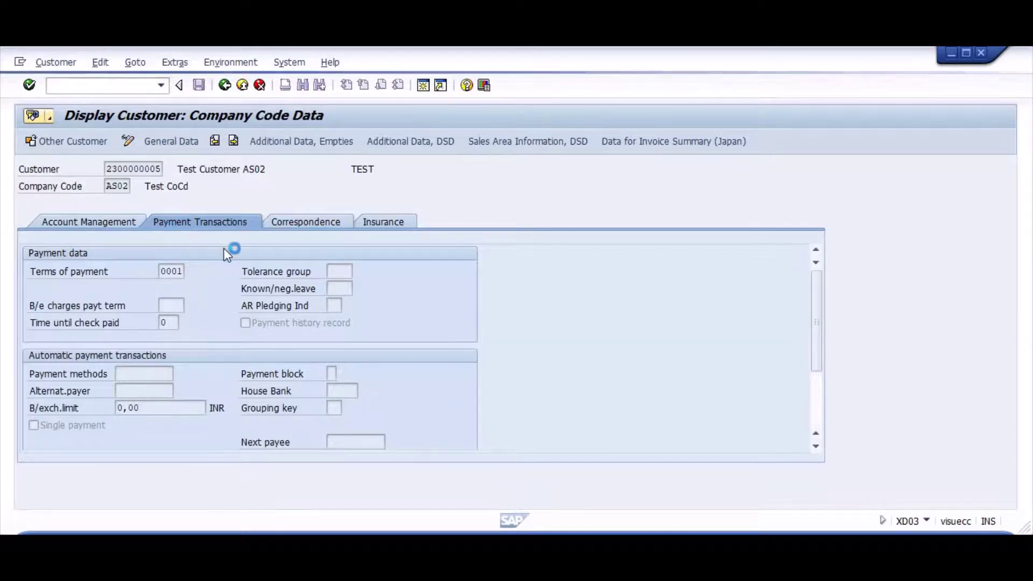
pyautogui.click(305, 223)
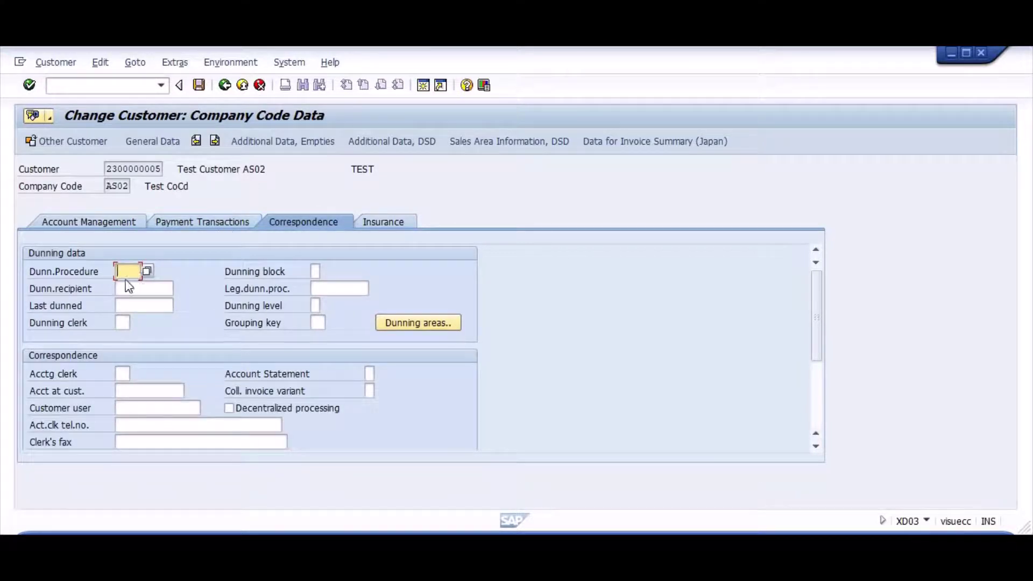
# Step: Enter dunning procedure 0001, save, and read the long text of the resulting error
pyautogui.click(153, 221)
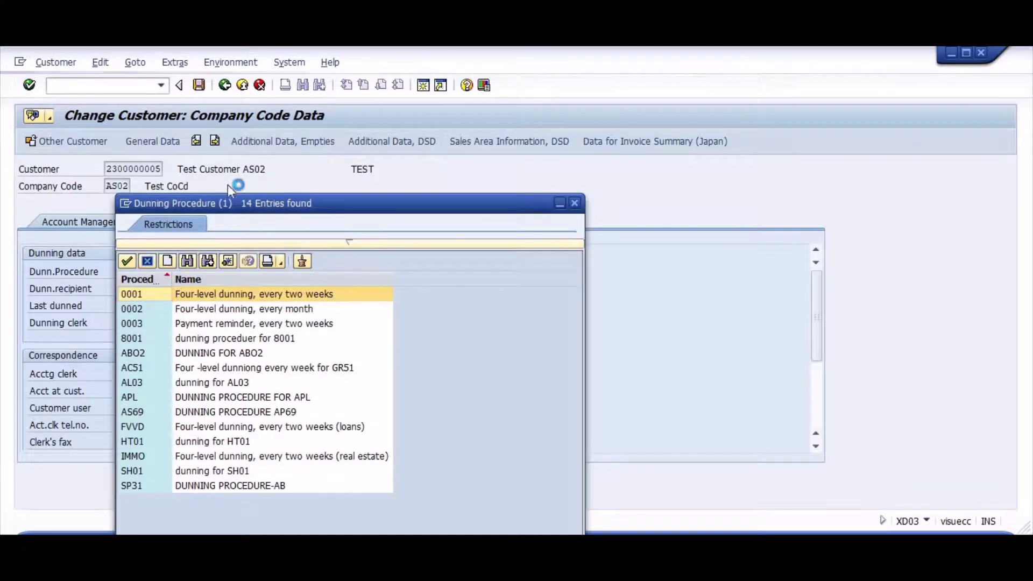
pyautogui.press('Escape')
pyautogui.write('0001')
pyautogui.click(200, 87)
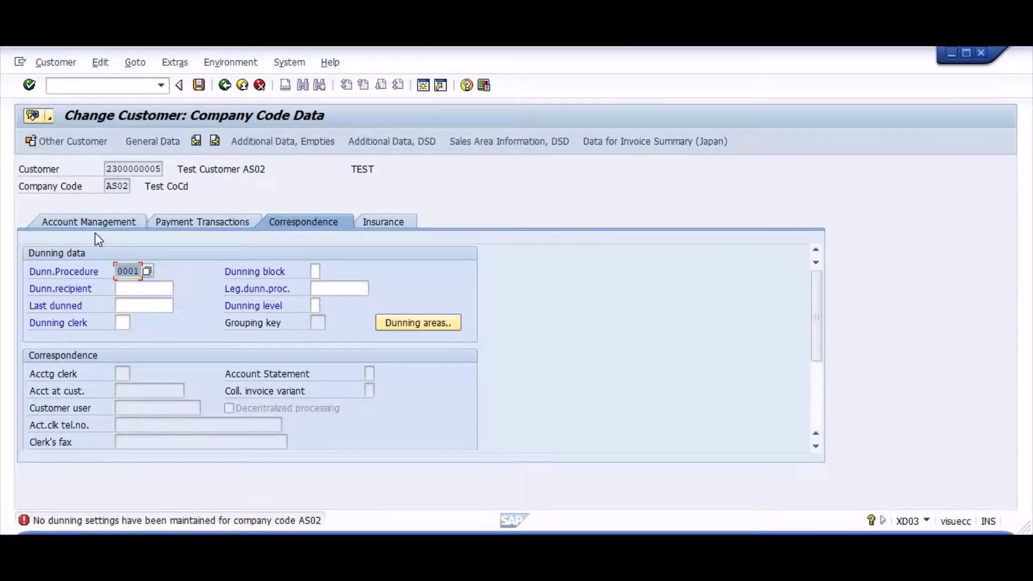
pyautogui.doubleClick(196, 519)
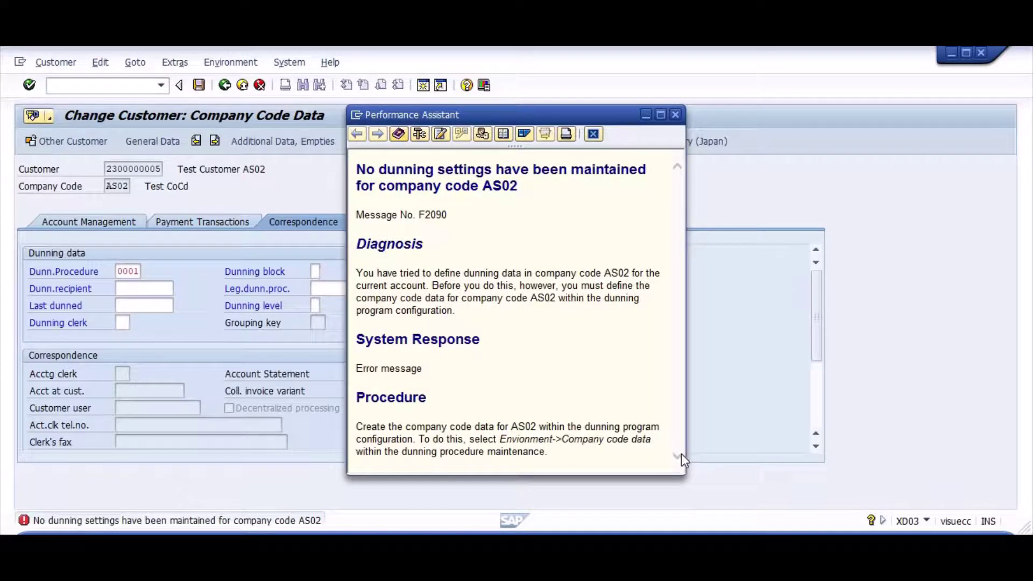
pyautogui.click(661, 116)
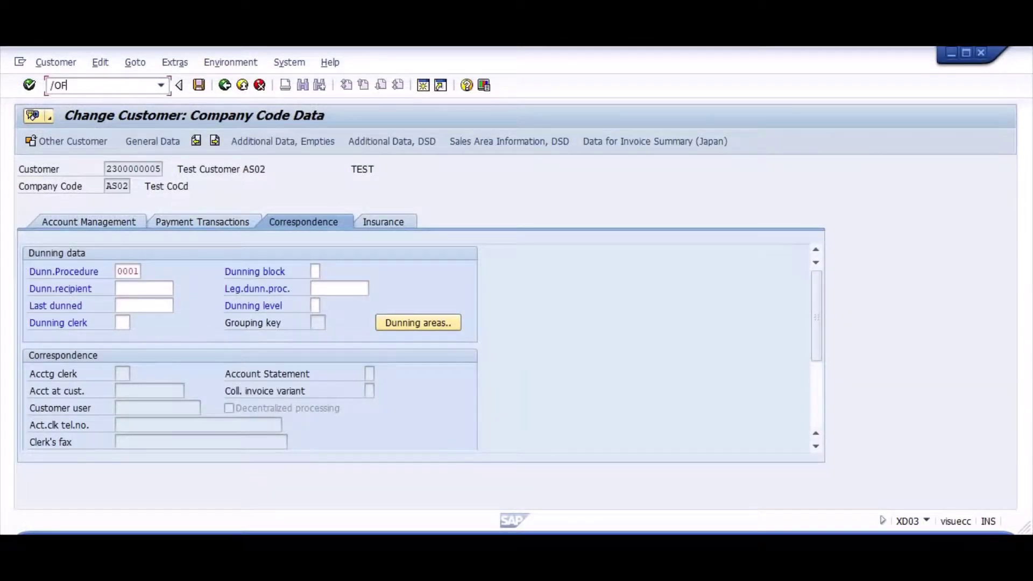
# Step: Create AS02 company code dunning control copied from 0001 and save it with a customizing request
pyautogui.press('Return')
pyautogui.click(269, 65)
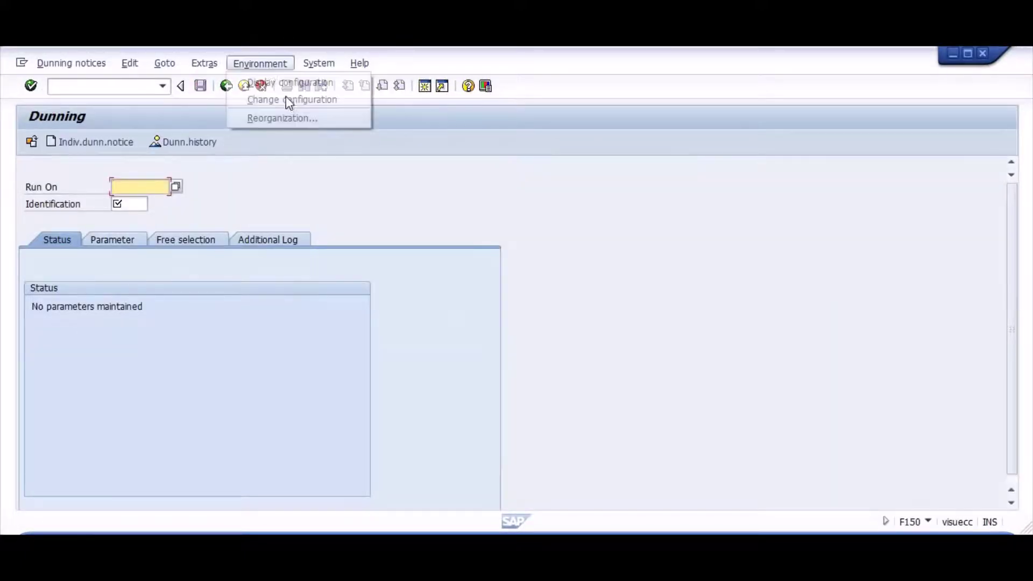
pyautogui.click(341, 101)
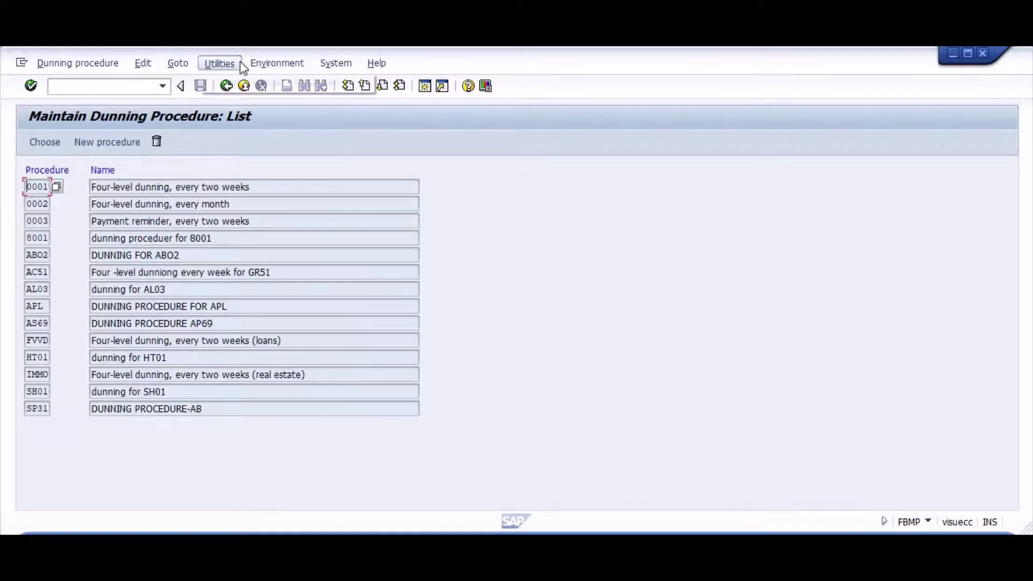
pyautogui.click(274, 63)
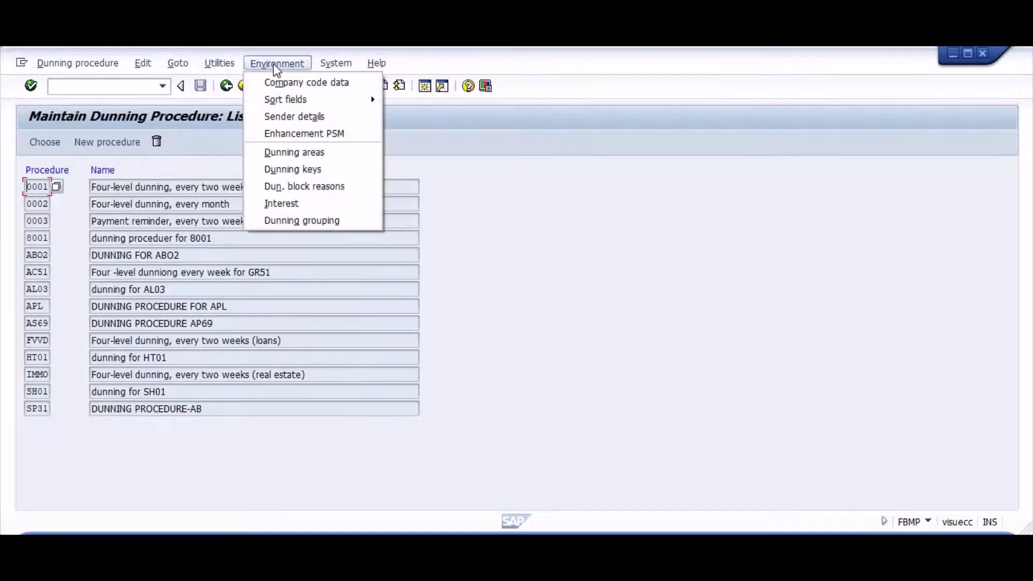
pyautogui.click(237, 139)
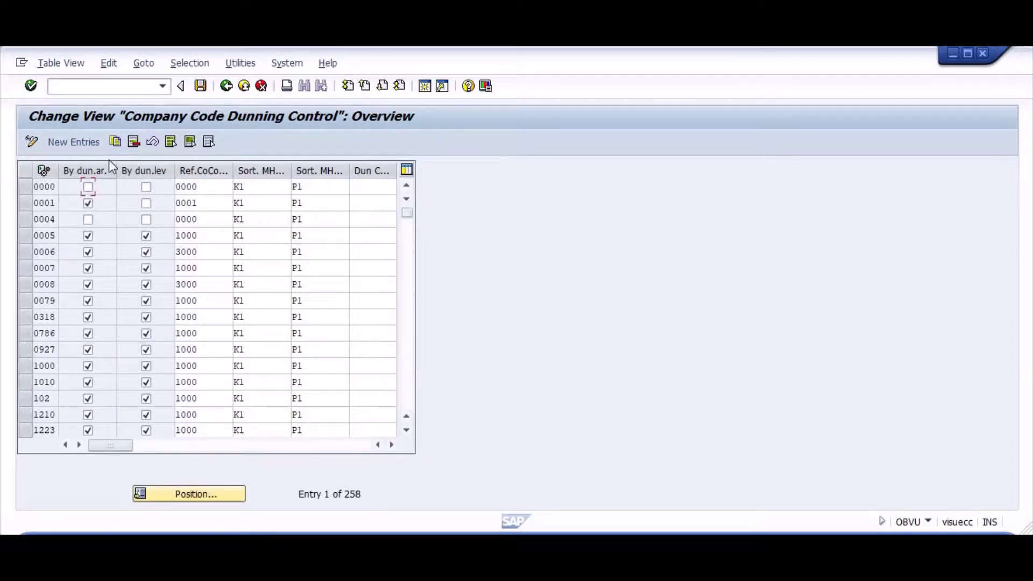
pyautogui.click(24, 199)
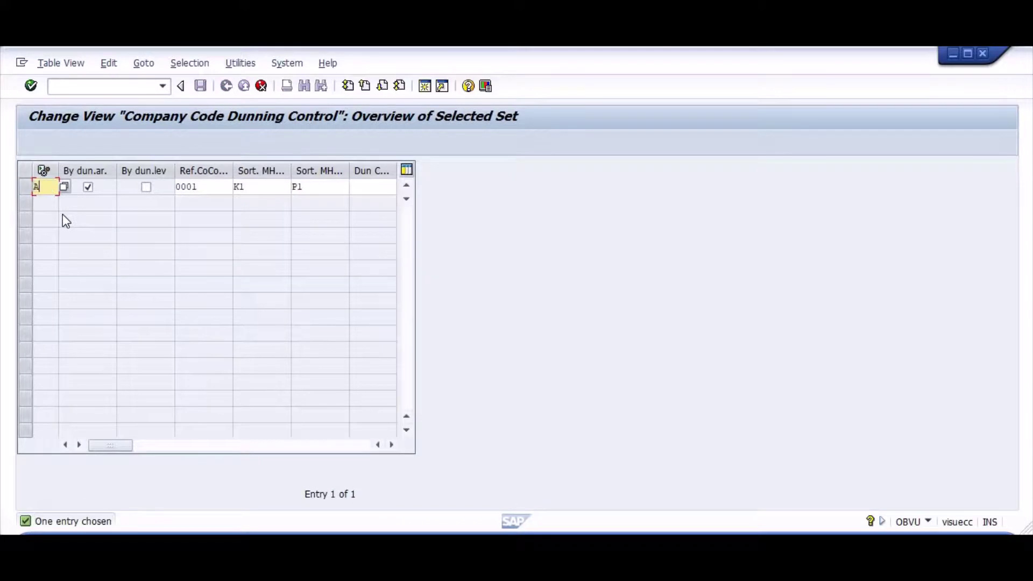
pyautogui.write('AS02')
pyautogui.press('Return')
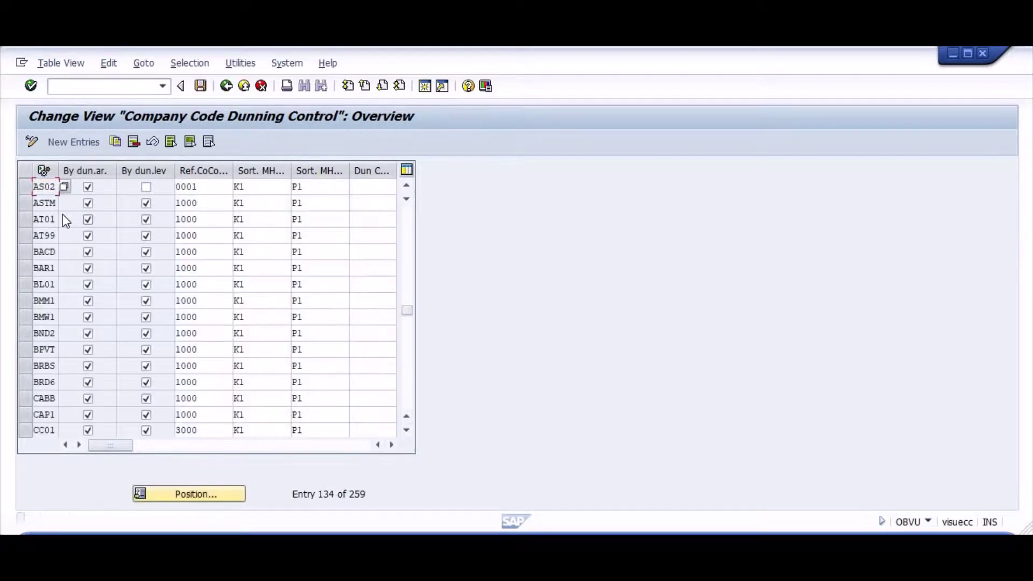
pyautogui.hotkey('ctrl', 's')
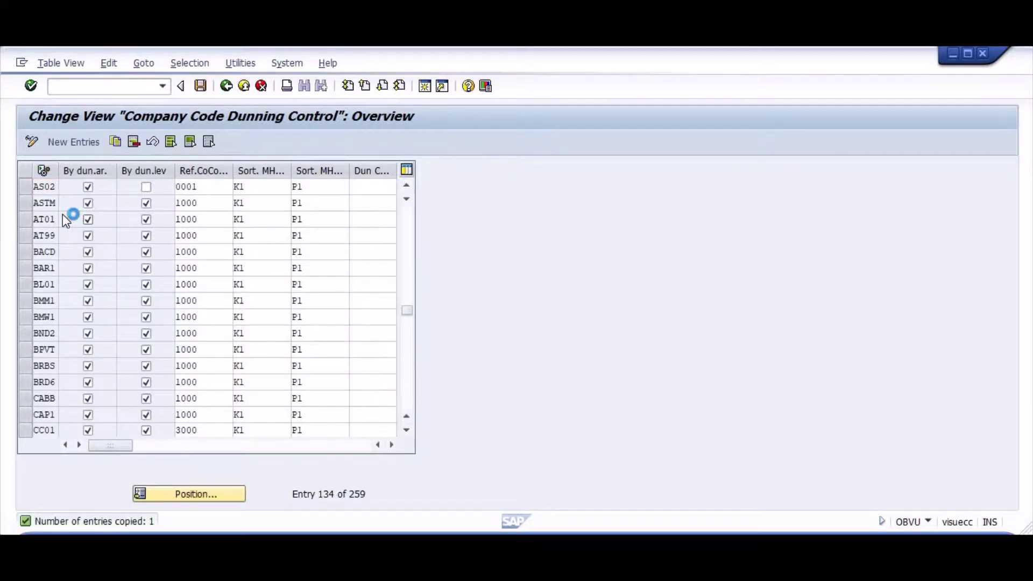
pyautogui.press('Return')
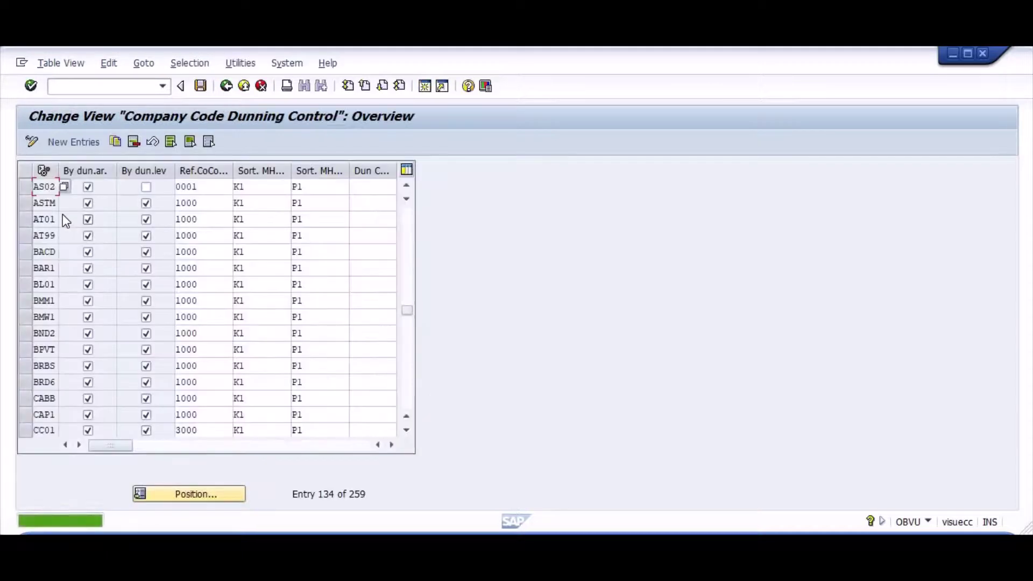
# Step: Save the customer's dunning procedure 0001 and return to Easy Access
pyautogui.hotkey('alt', 'Tab')
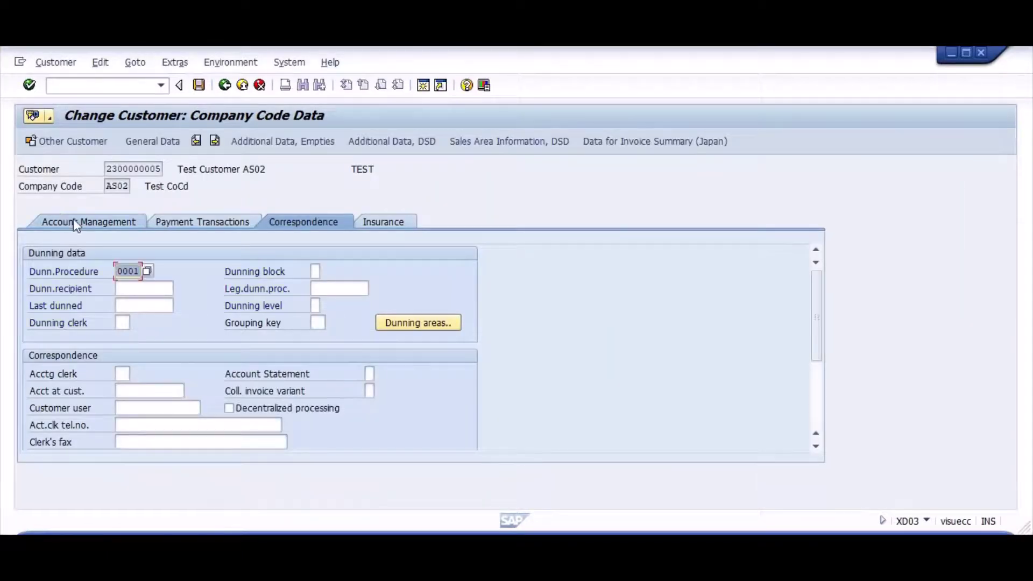
pyautogui.click(199, 84)
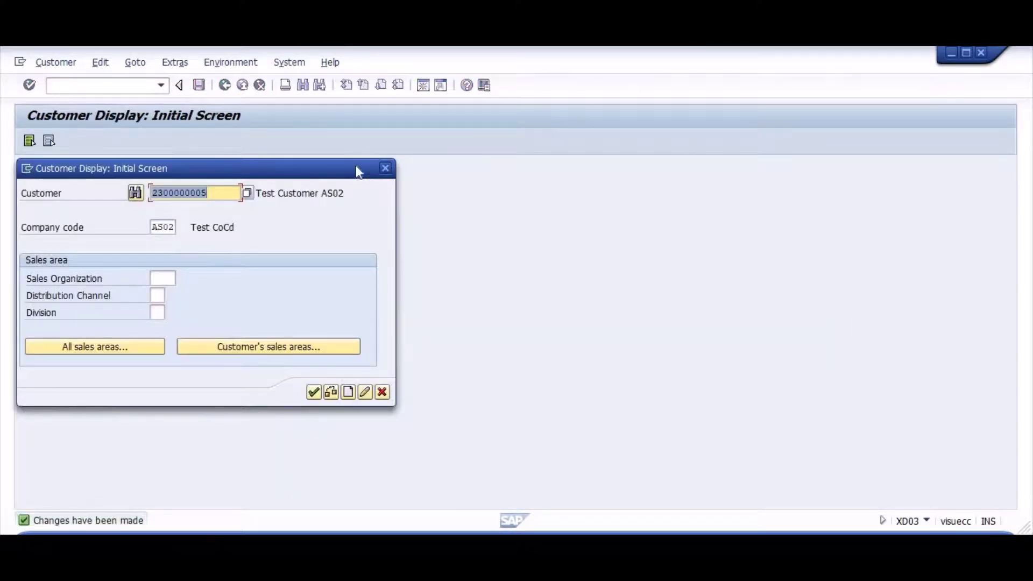
pyautogui.click(385, 168)
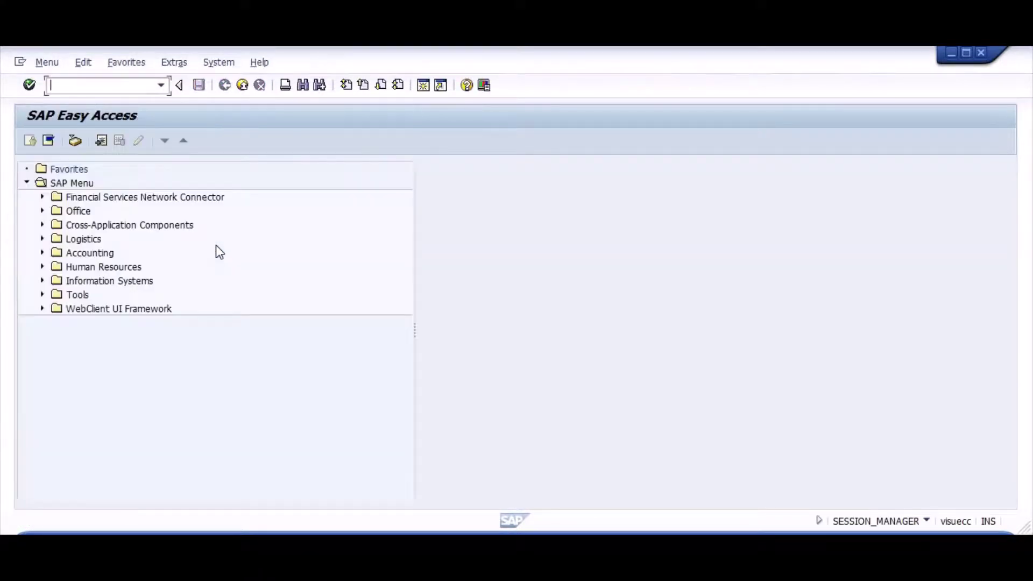
# Step: Add 'Post Document' as item 35 after Dunning OB61 in the Word guide
pyautogui.hotkey('alt', 'Tab')
pyautogui.hotkey('alt', 'Tab')
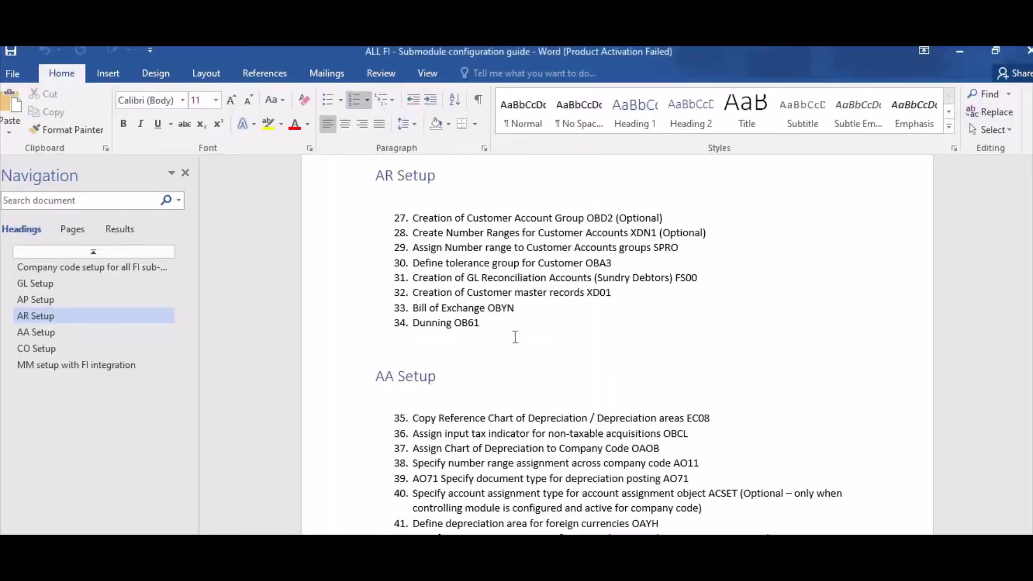
pyautogui.press('Return')
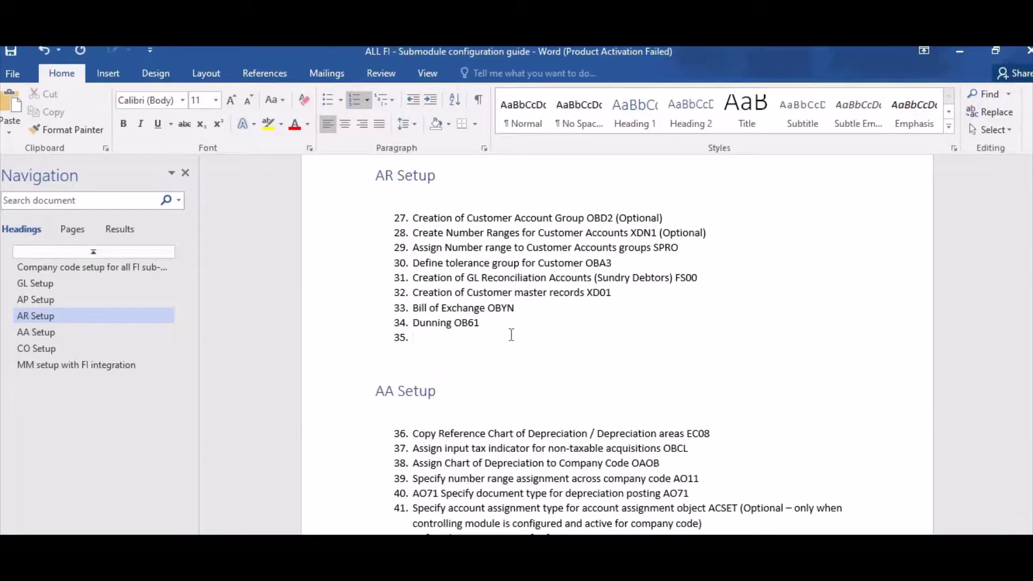
pyautogui.write('Post Document')
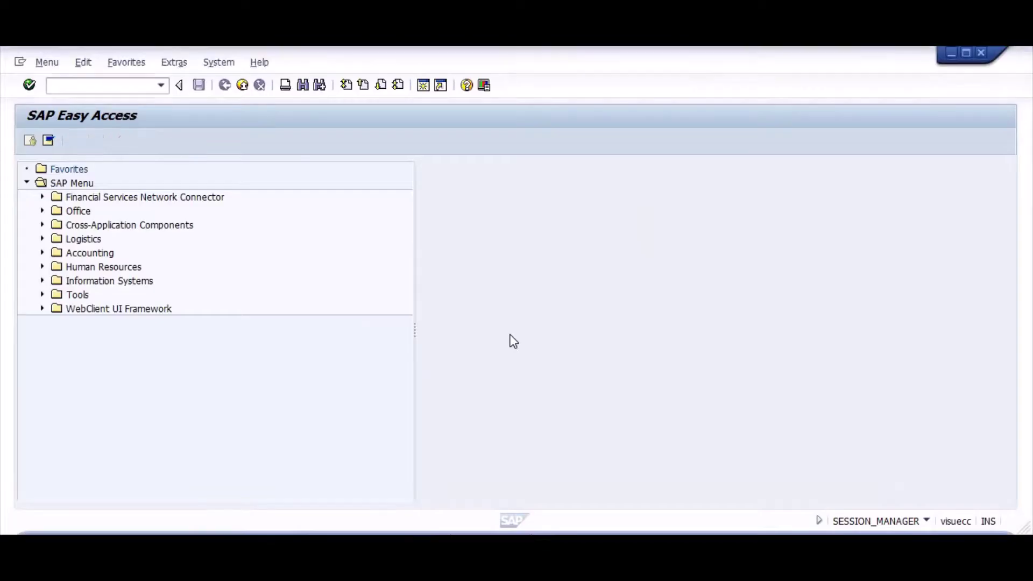
# Step: Start a customer invoice and select the AS02 customer via company code search
pyautogui.write('fb')
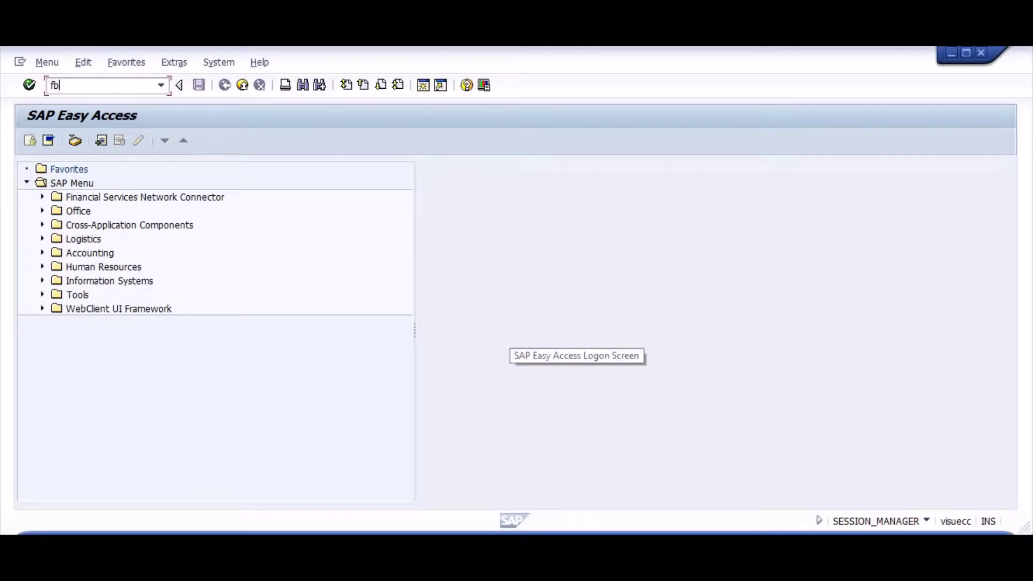
pyautogui.write('6')
pyautogui.write('0')
pyautogui.press('Return')
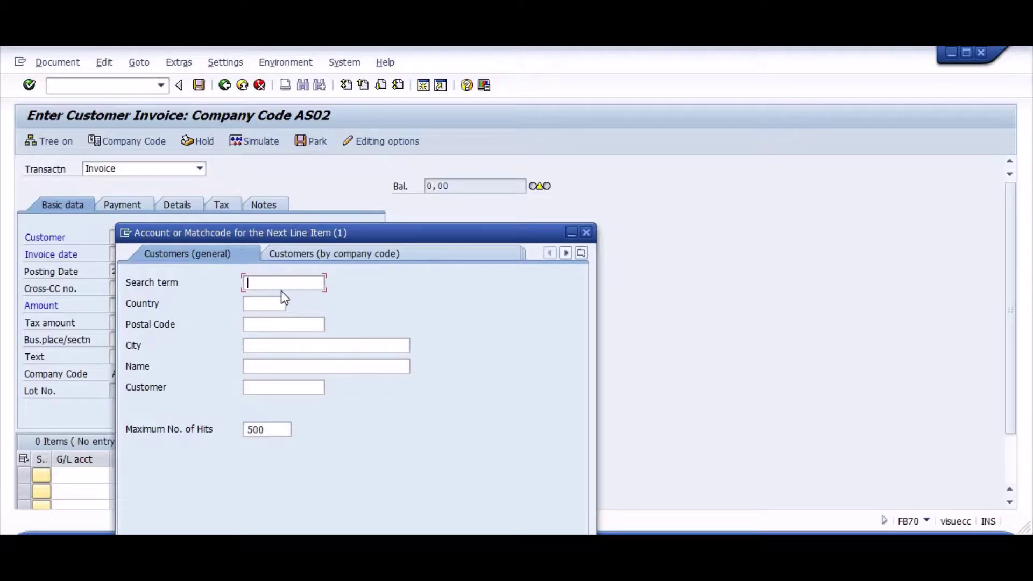
pyautogui.click(323, 256)
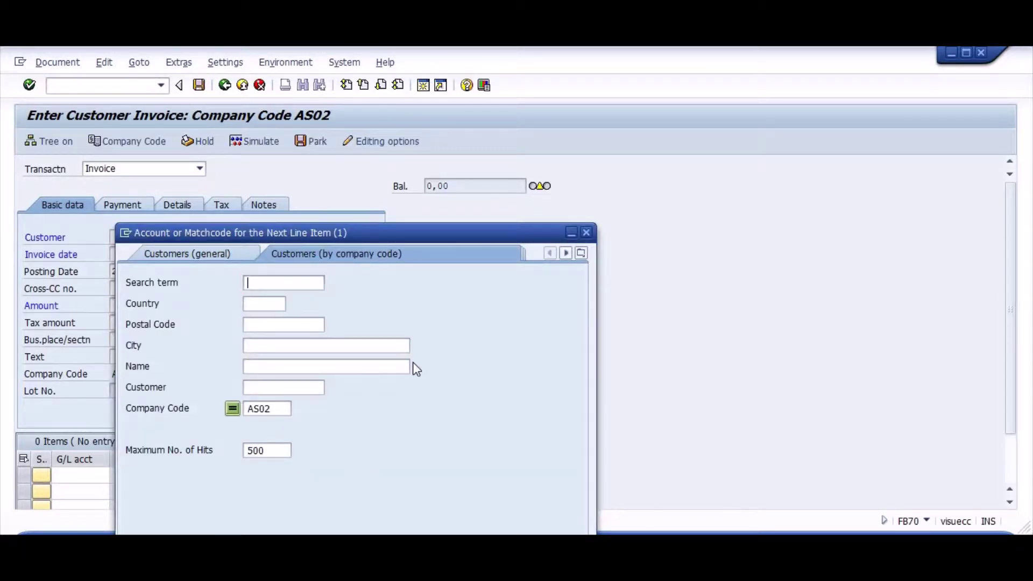
pyautogui.press('Return')
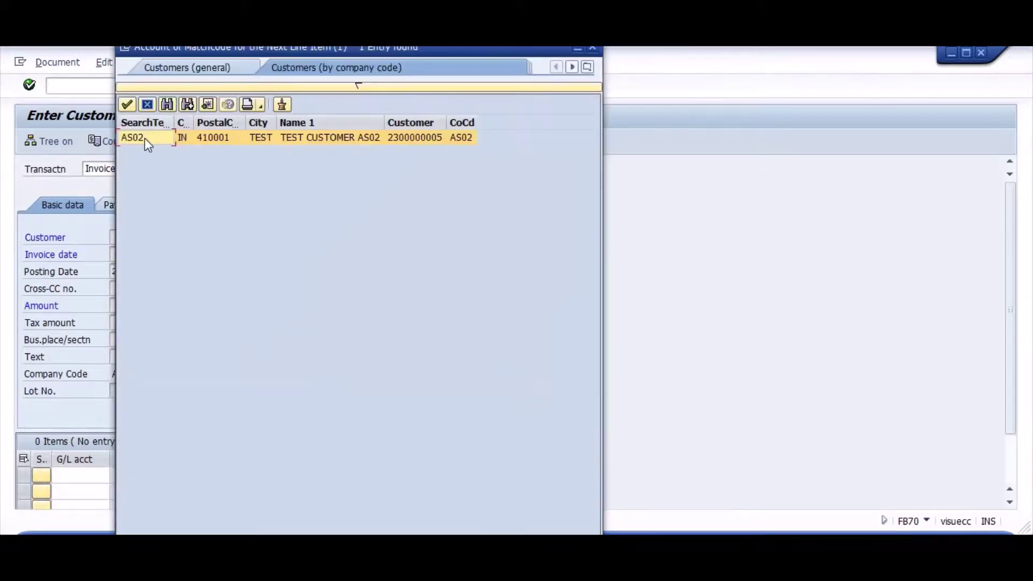
pyautogui.doubleClick(144, 138)
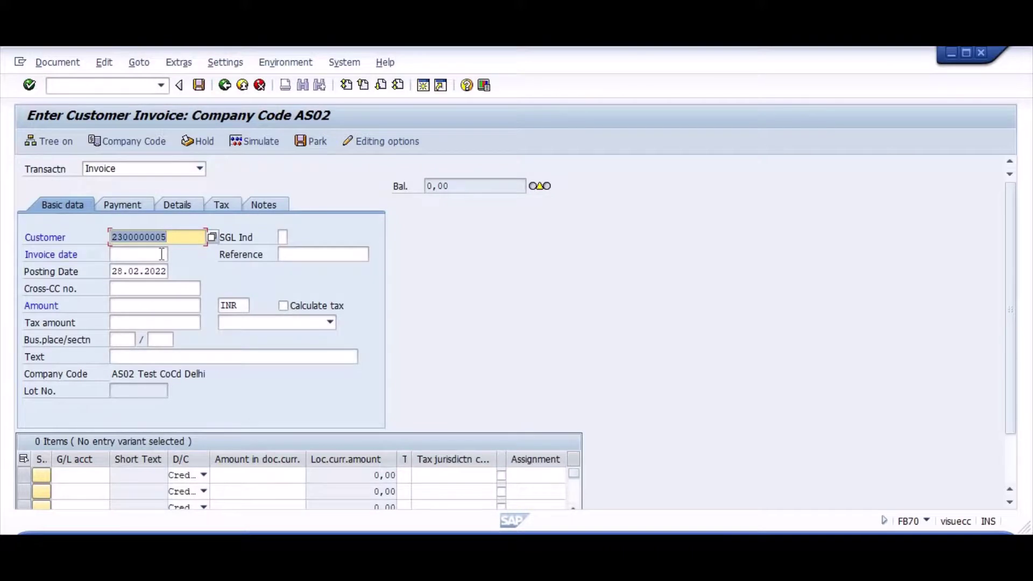
# Step: Set invoice date and posting date to 01.04.2021
pyautogui.click(162, 254)
pyautogui.press('Tab')
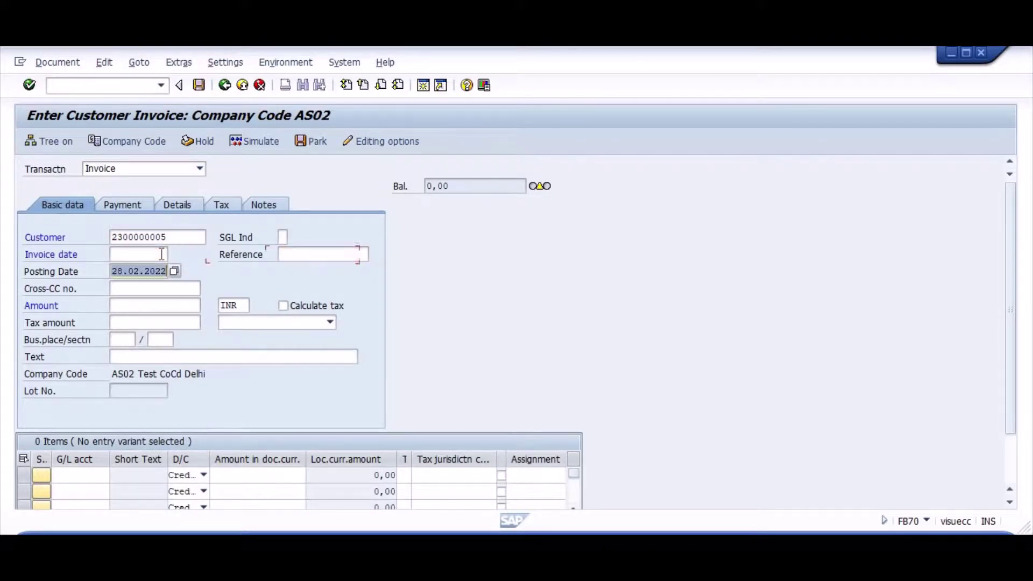
pyautogui.press('Tab')
pyautogui.click(162, 253)
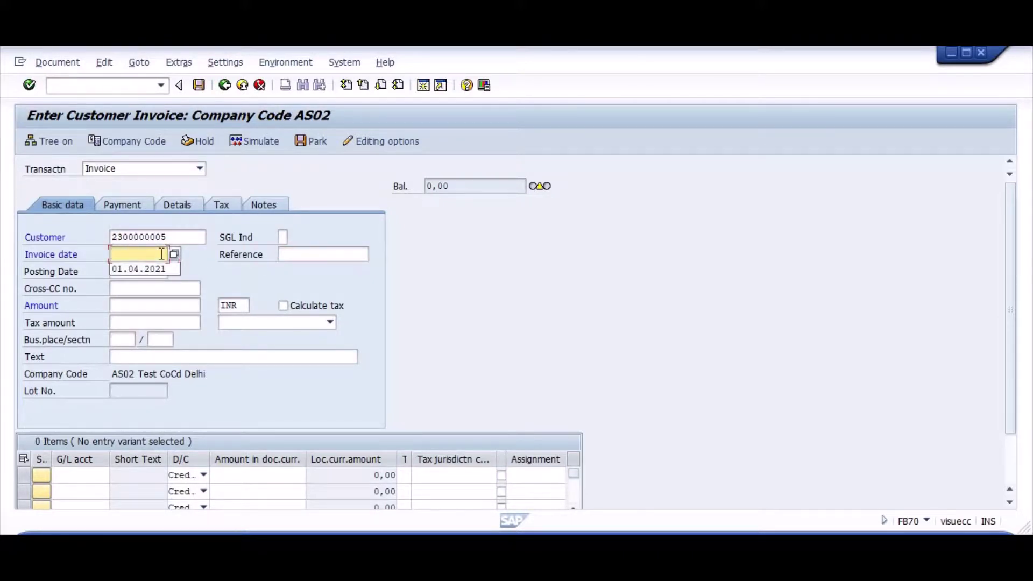
pyautogui.press('Down')
pyautogui.press('Tab')
pyautogui.hotkey('shift', 'Tab')
pyautogui.press('BackSpace')
pyautogui.press('Down')
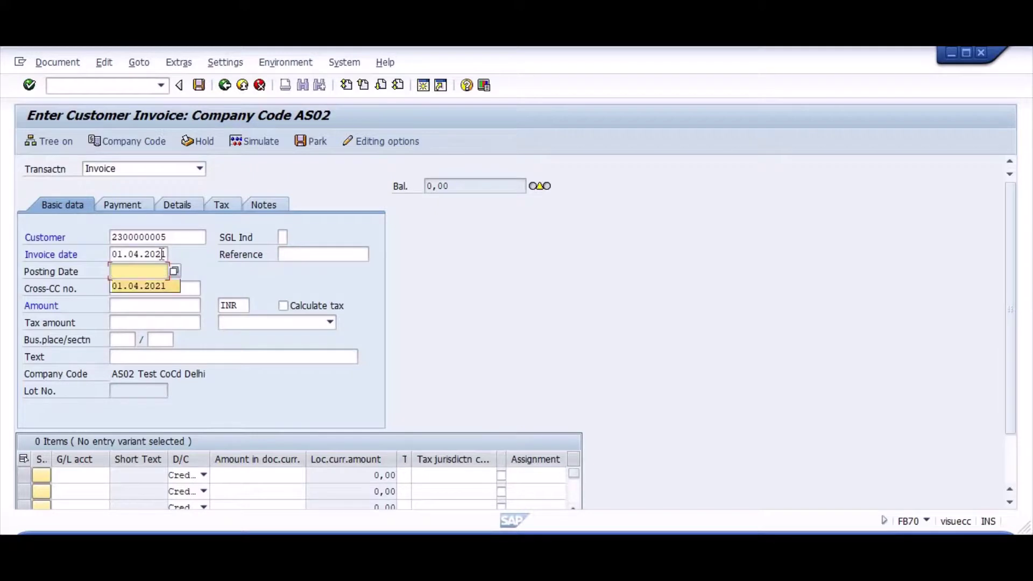
pyautogui.press('Tab')
# Step: Enter reference test, amount 10000, G/L account 10000000, and check the invoice
pyautogui.press('Down')
pyautogui.press('Tab')
pyautogui.press('Tab')
pyautogui.press('Tab')
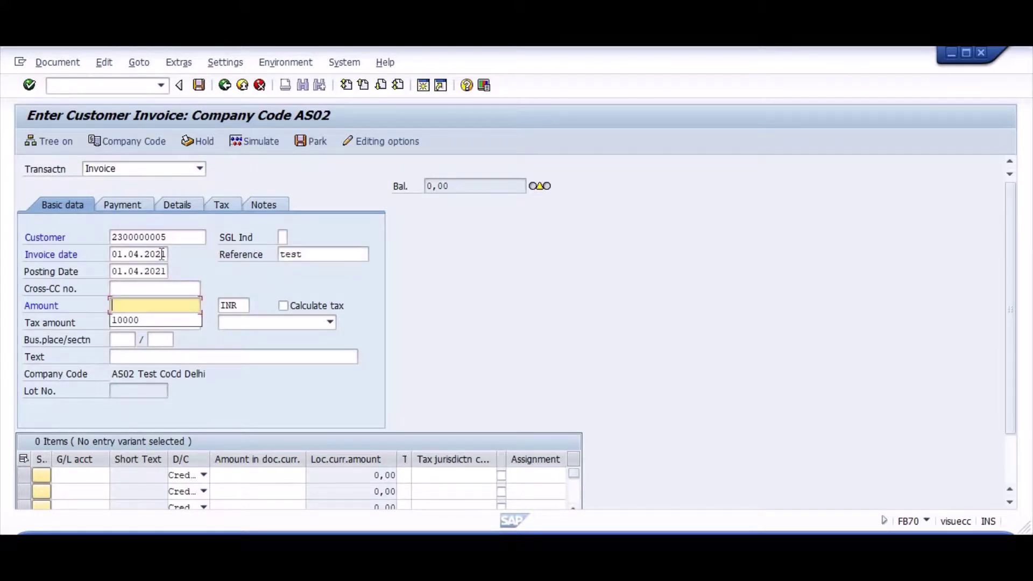
pyautogui.press('Down')
pyautogui.press('Tab')
pyautogui.press('Tab')
pyautogui.press('Tab')
pyautogui.press('Tab')
pyautogui.press('Tab')
pyautogui.press('Tab')
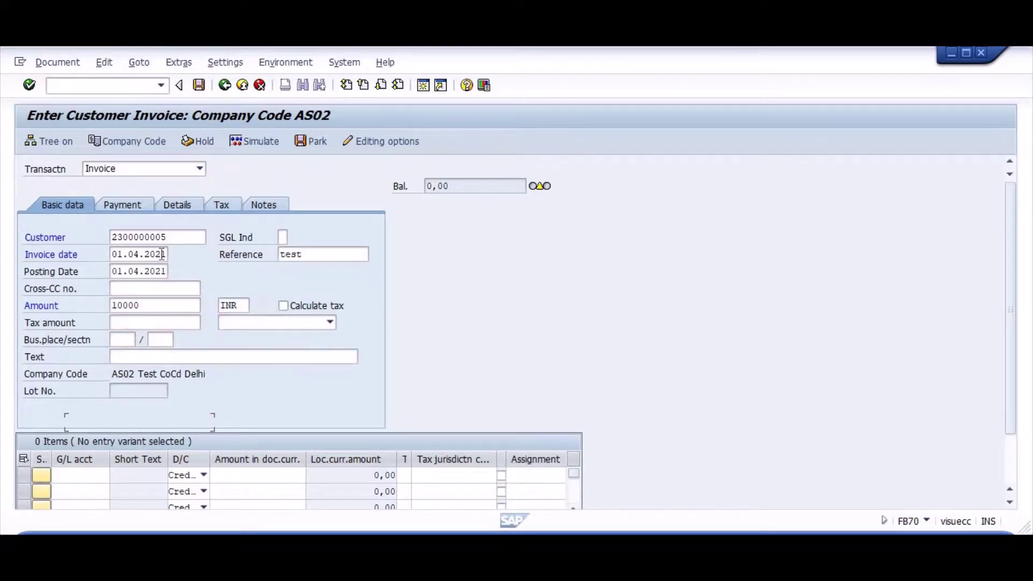
pyautogui.press('Tab')
pyautogui.press('Down')
pyautogui.press('Tab')
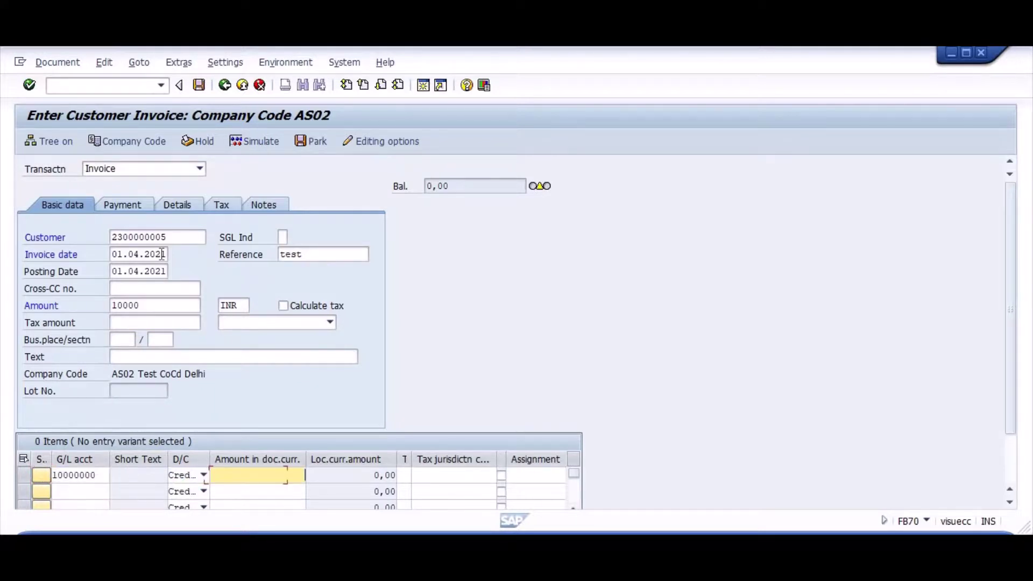
pyautogui.doubleClick(162, 254)
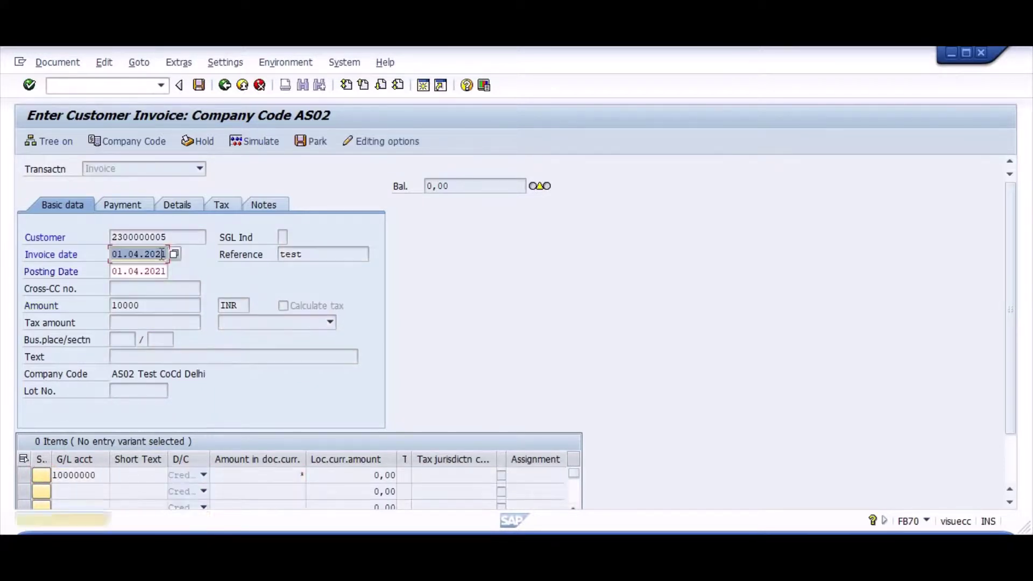
pyautogui.press('Return')
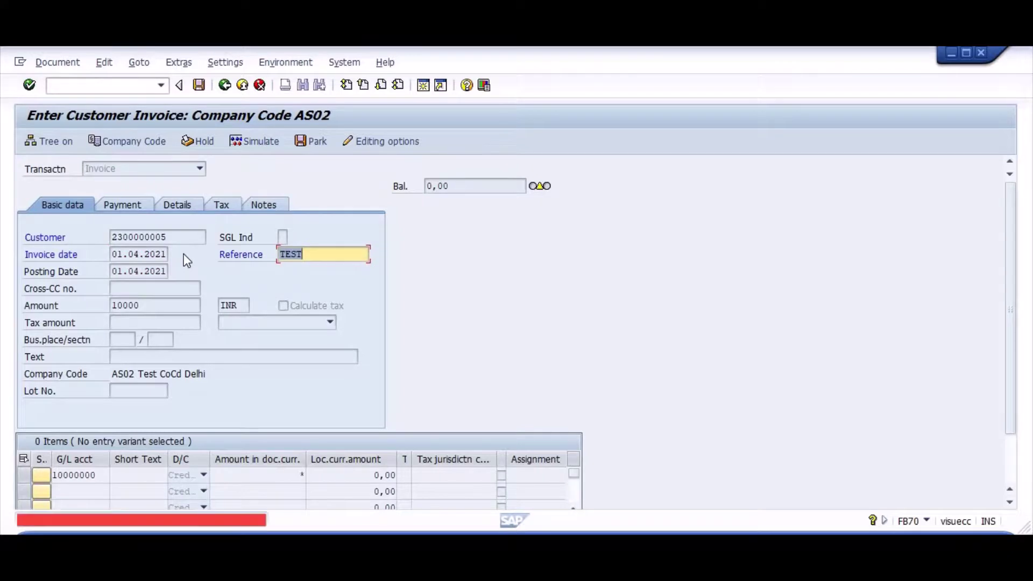
# Step: Dismiss the missing number range error and open the FBN1 intervals of company code AS02 for editing
pyautogui.press('Return')
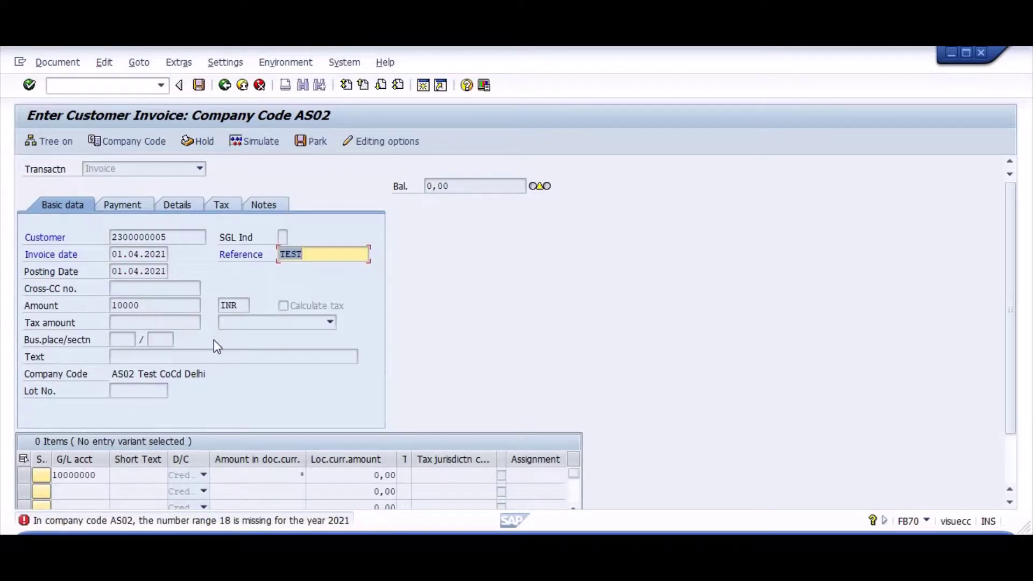
pyautogui.hotkey('ctrl', '/')
pyautogui.write('/ofbn1')
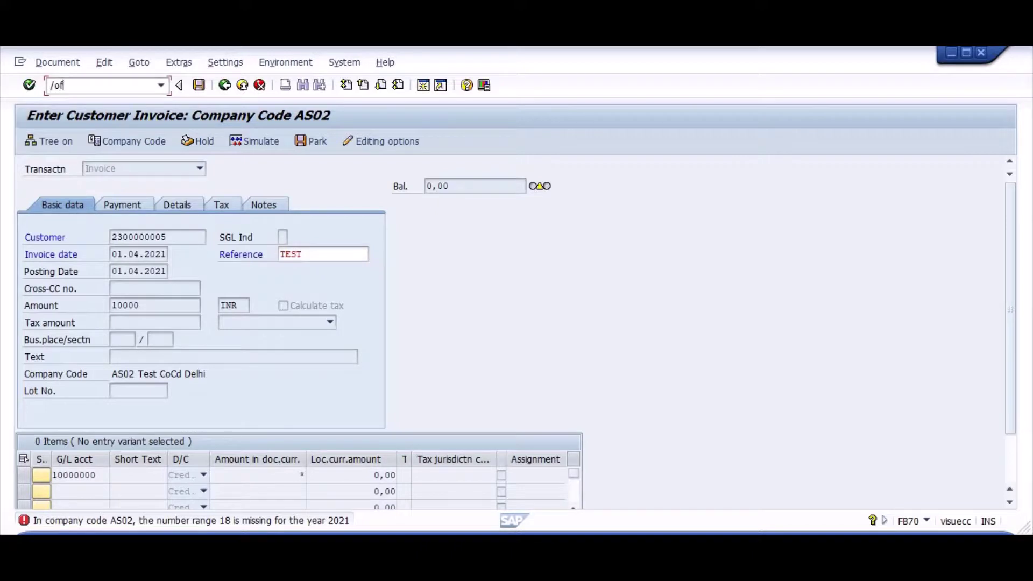
pyautogui.press('Return')
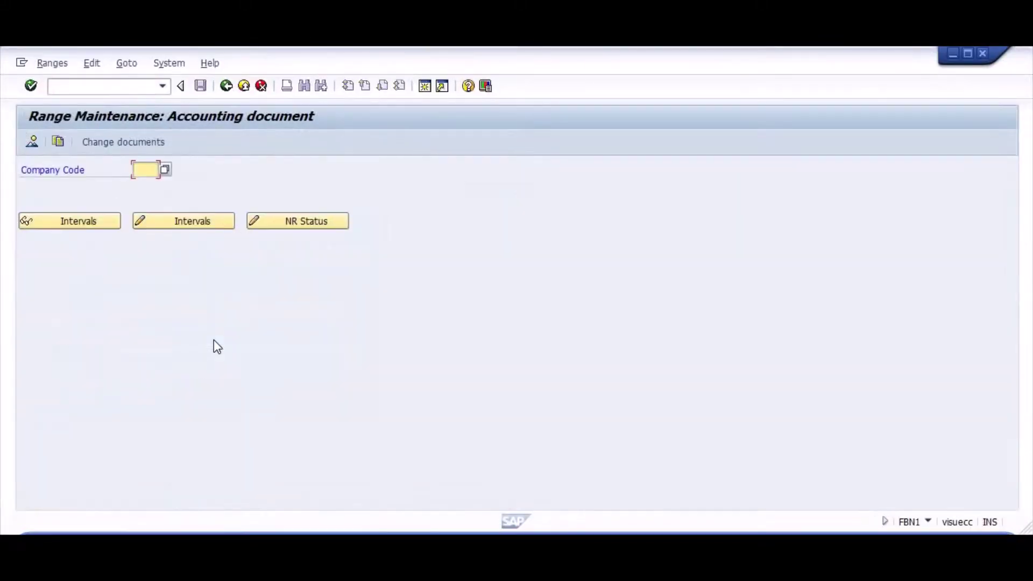
pyautogui.write('as02')
pyautogui.press('Return')
pyautogui.click(169, 225)
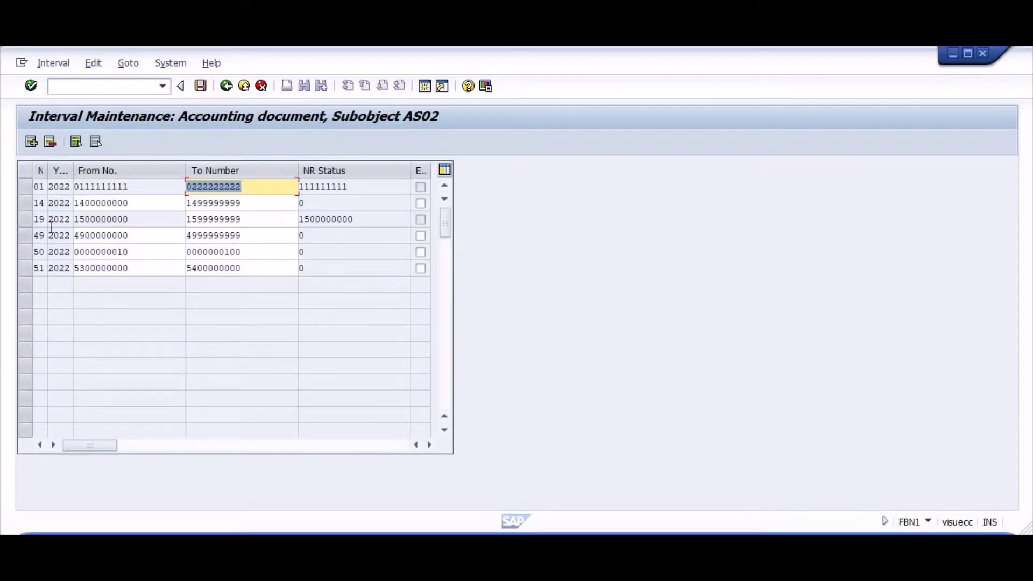
pyautogui.click(32, 142)
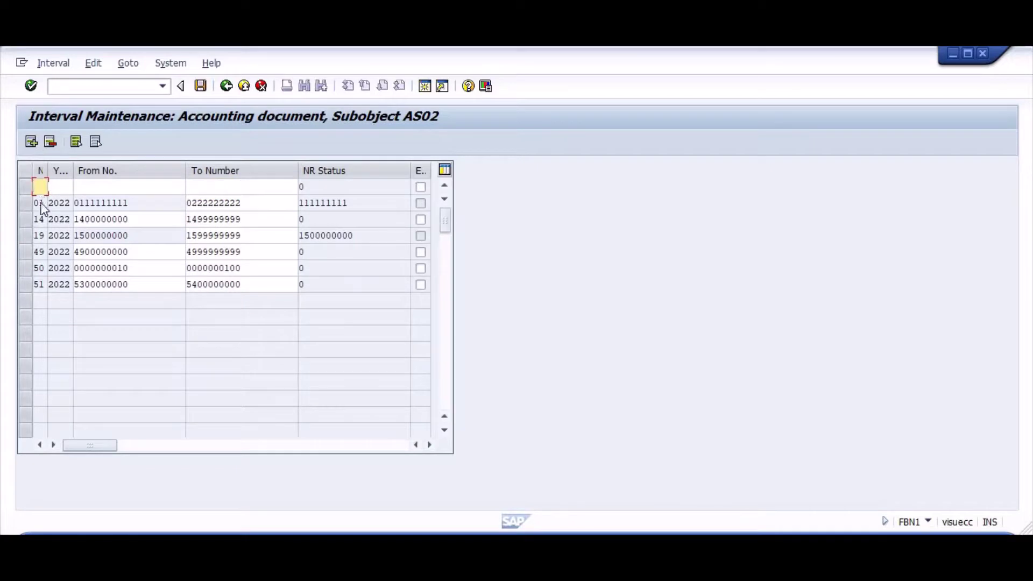
pyautogui.write('18')
pyautogui.press('Tab')
pyautogui.write('2022')
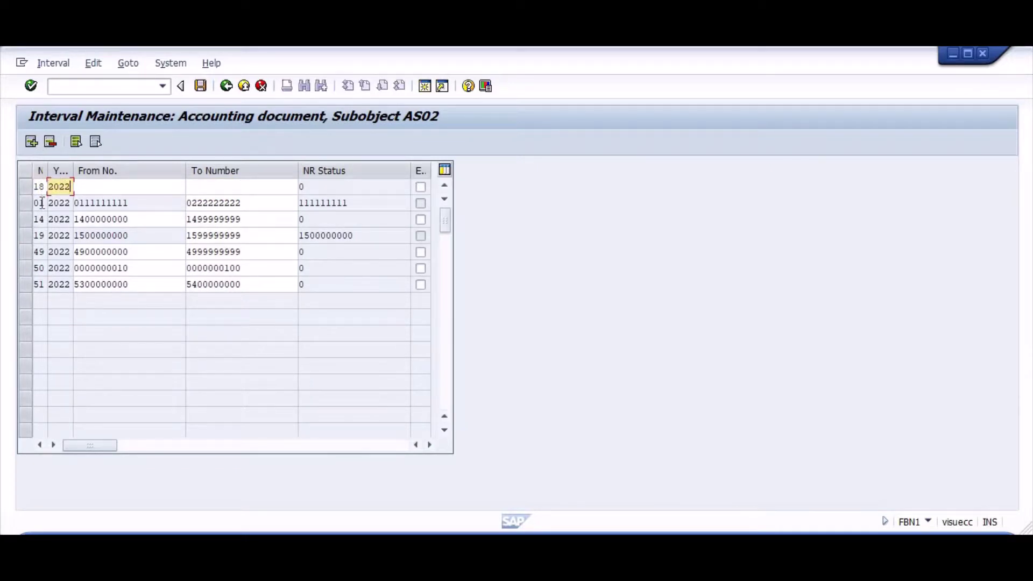
pyautogui.press('Tab')
pyautogui.write('1')
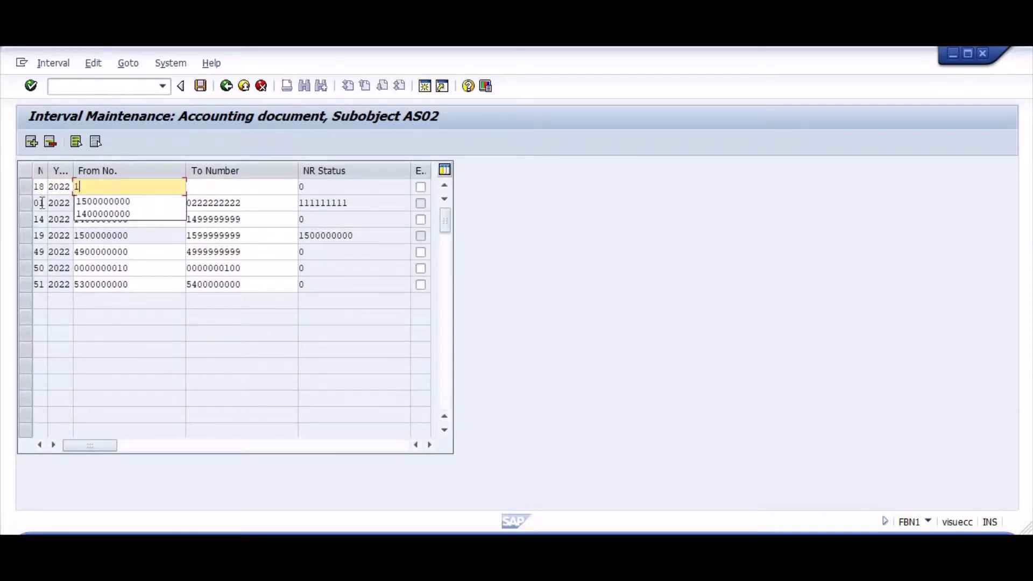
pyautogui.write('600')
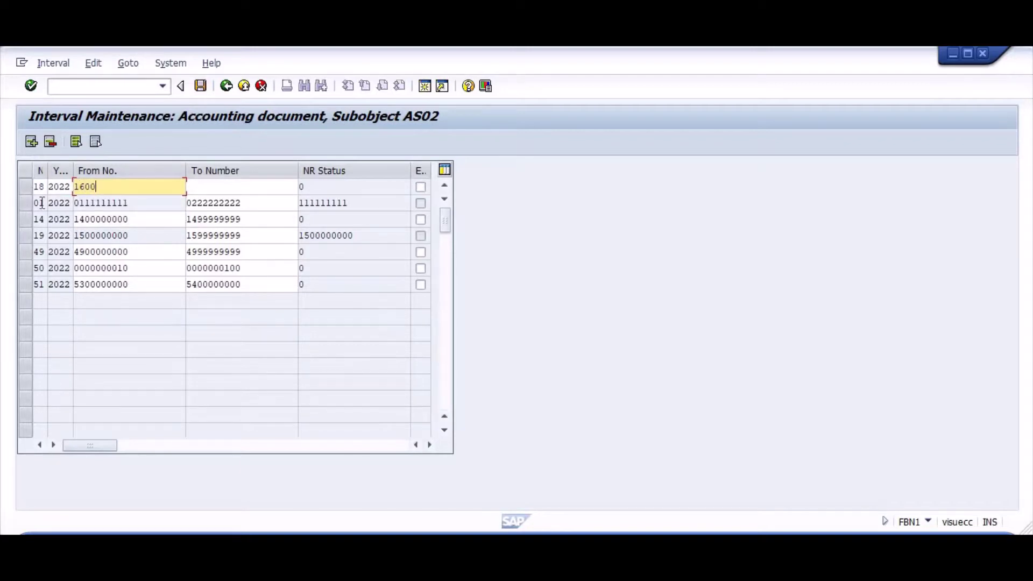
pyautogui.write('000000')
pyautogui.press('Tab')
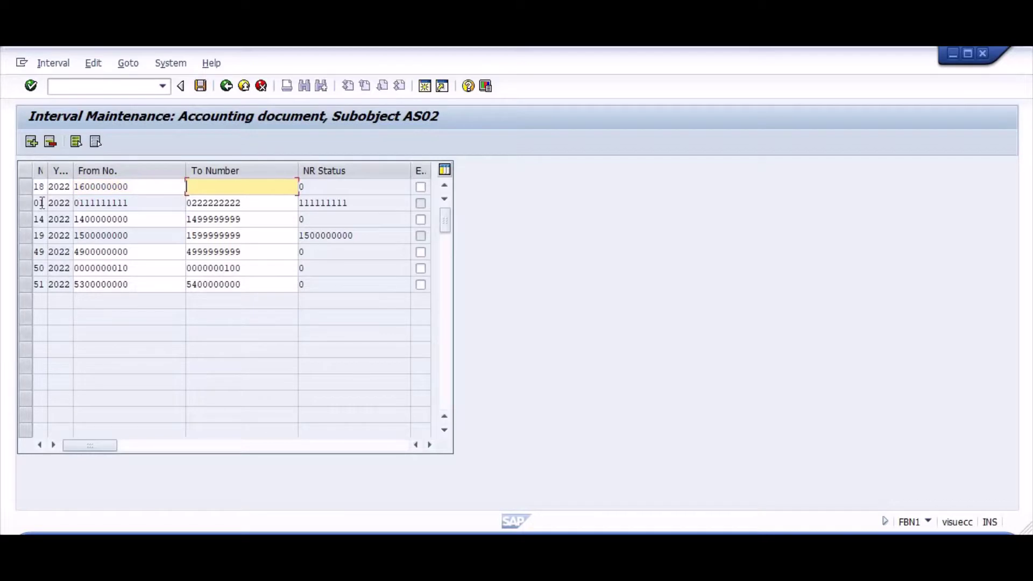
pyautogui.write('1699999999')
pyautogui.press('Return')
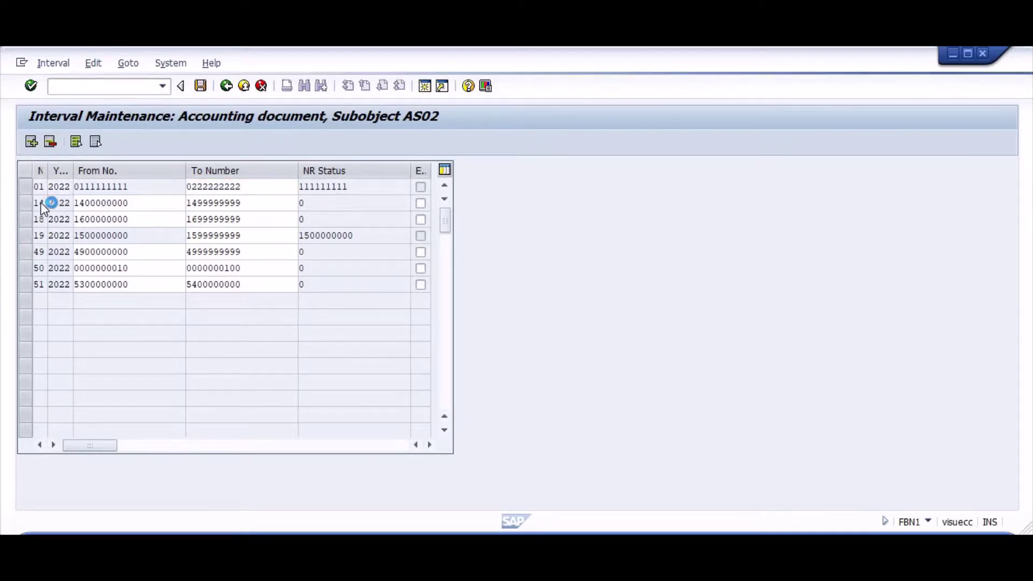
pyautogui.press('Return')
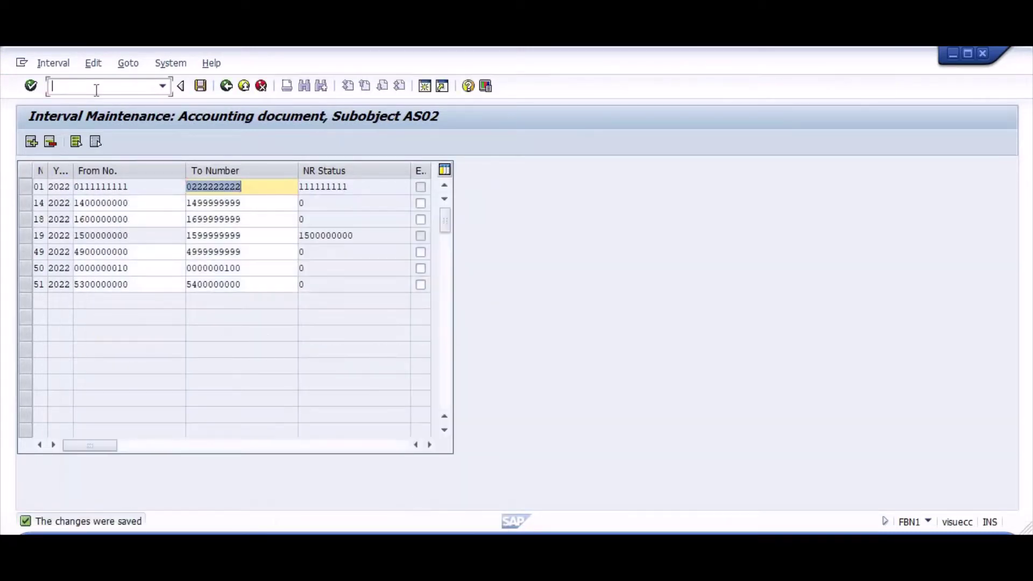
pyautogui.click(96, 90)
pyautogui.write('/n')
pyautogui.press('Return')
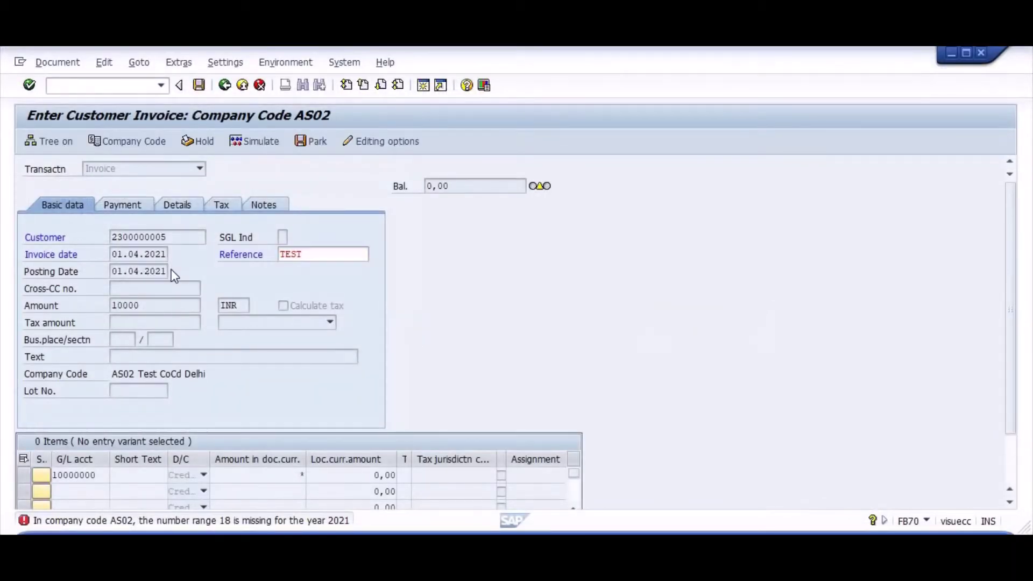
pyautogui.press('Return')
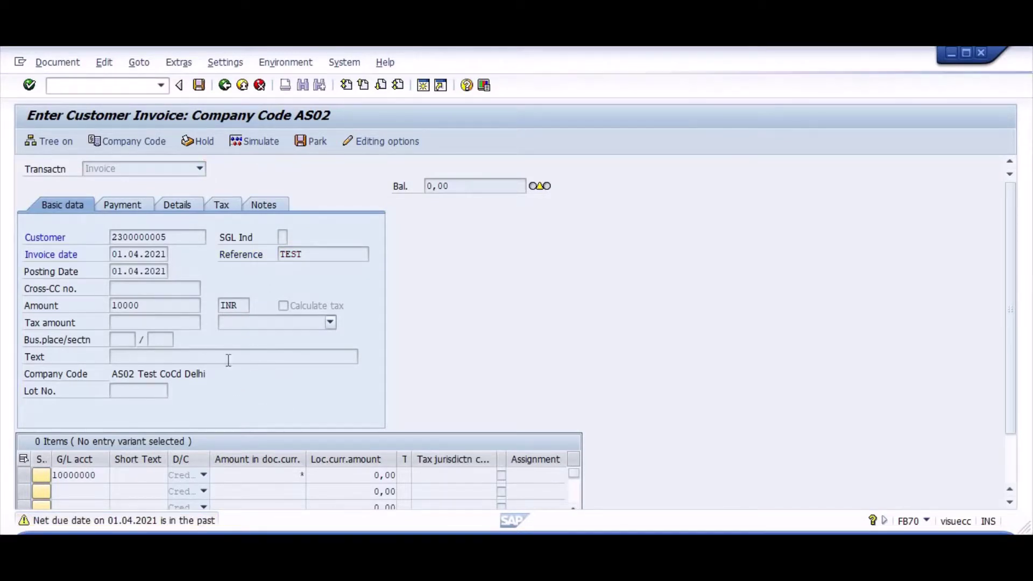
pyautogui.click(244, 143)
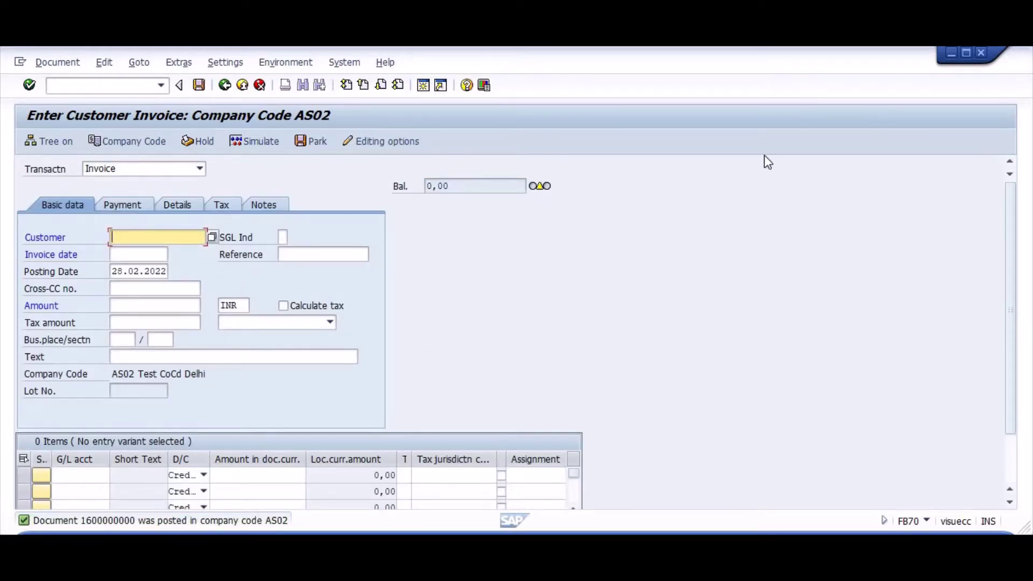
# Step: Mark the AA Setup section in the configuration guide, then return to the SAP window
pyautogui.hotkey('alt', 'Tab')
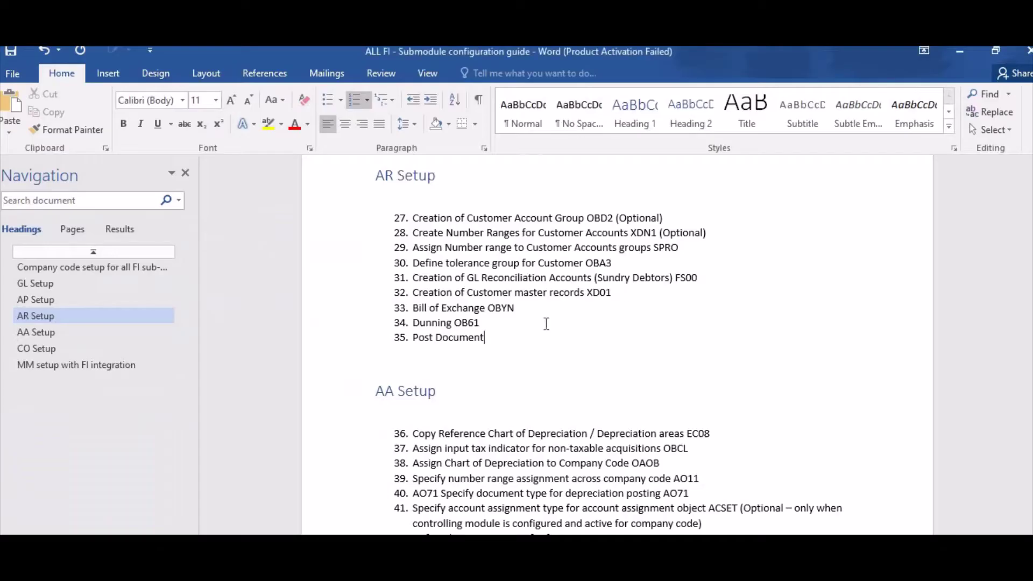
pyautogui.scroll(-2, 512, 336)
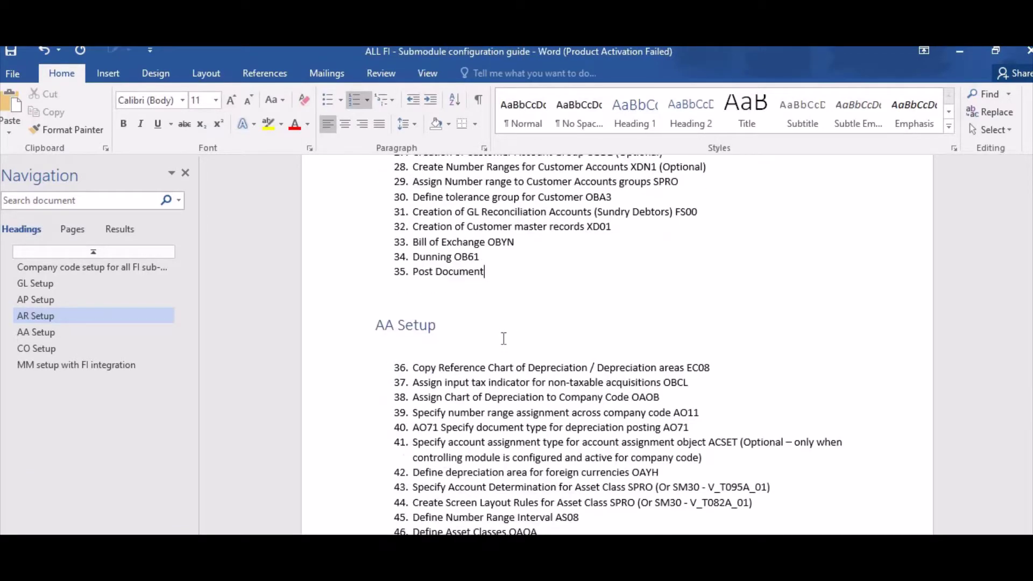
pyautogui.click(457, 324)
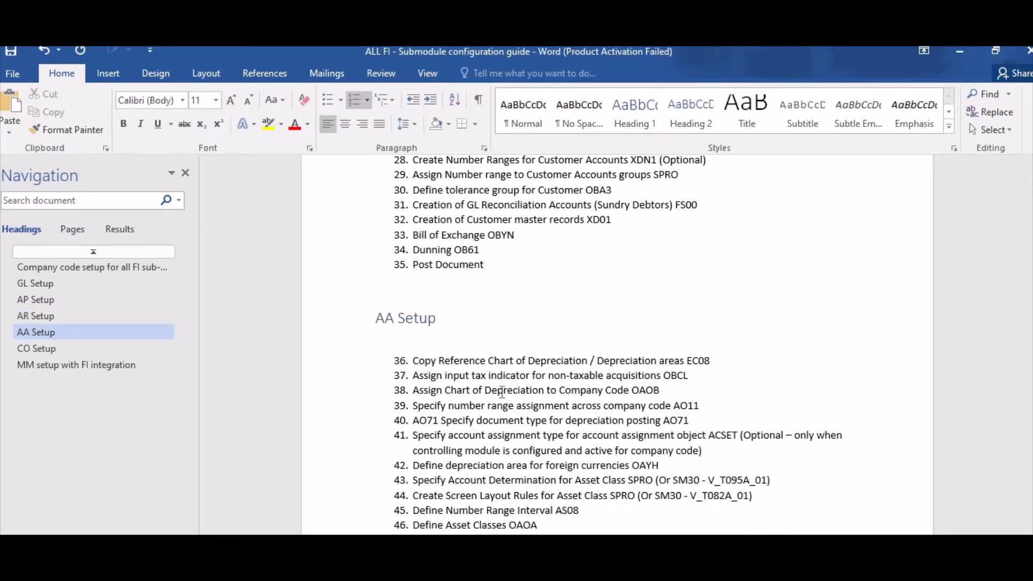
pyautogui.hotkey('alt', 'Tab')
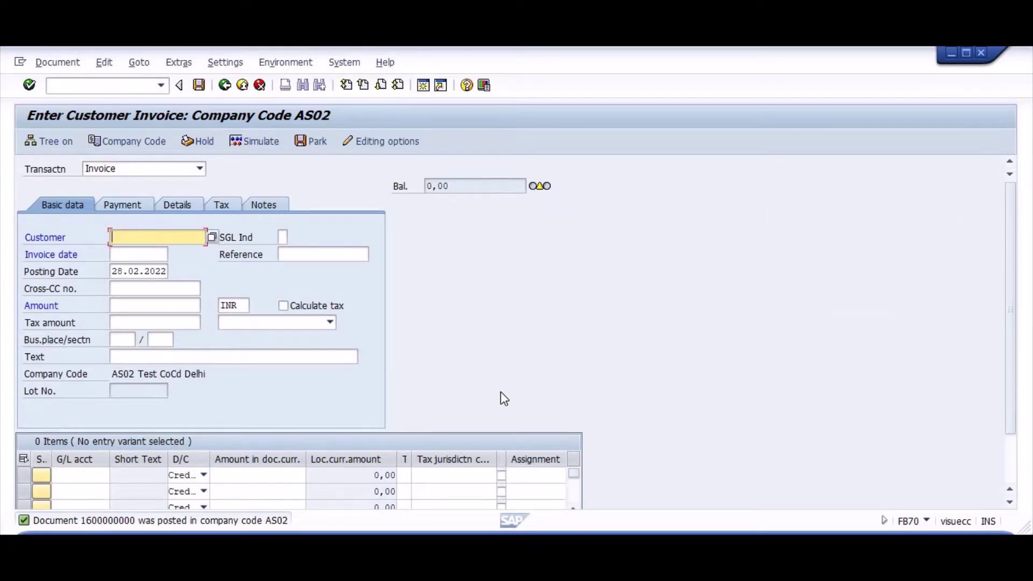